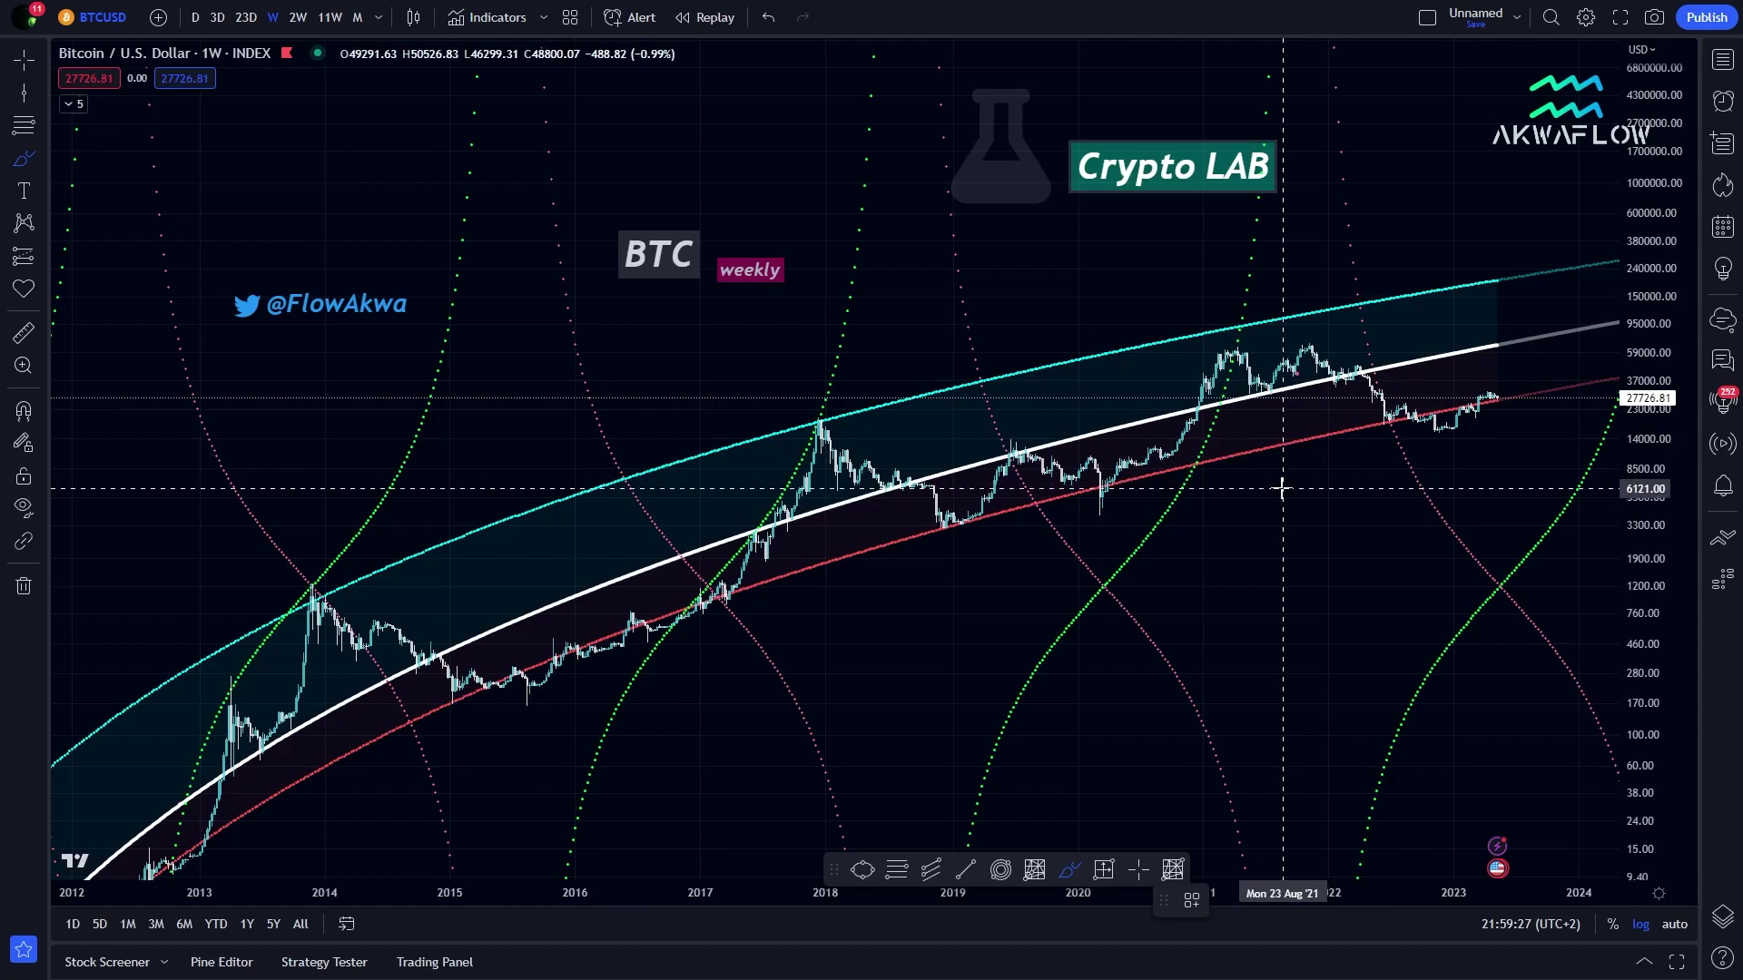
# Circle the Bitcoin price around 1 dollar in early 2011 with the brush, with the chart's earliest history in view
pyautogui.scroll(-3, 1282, 488)
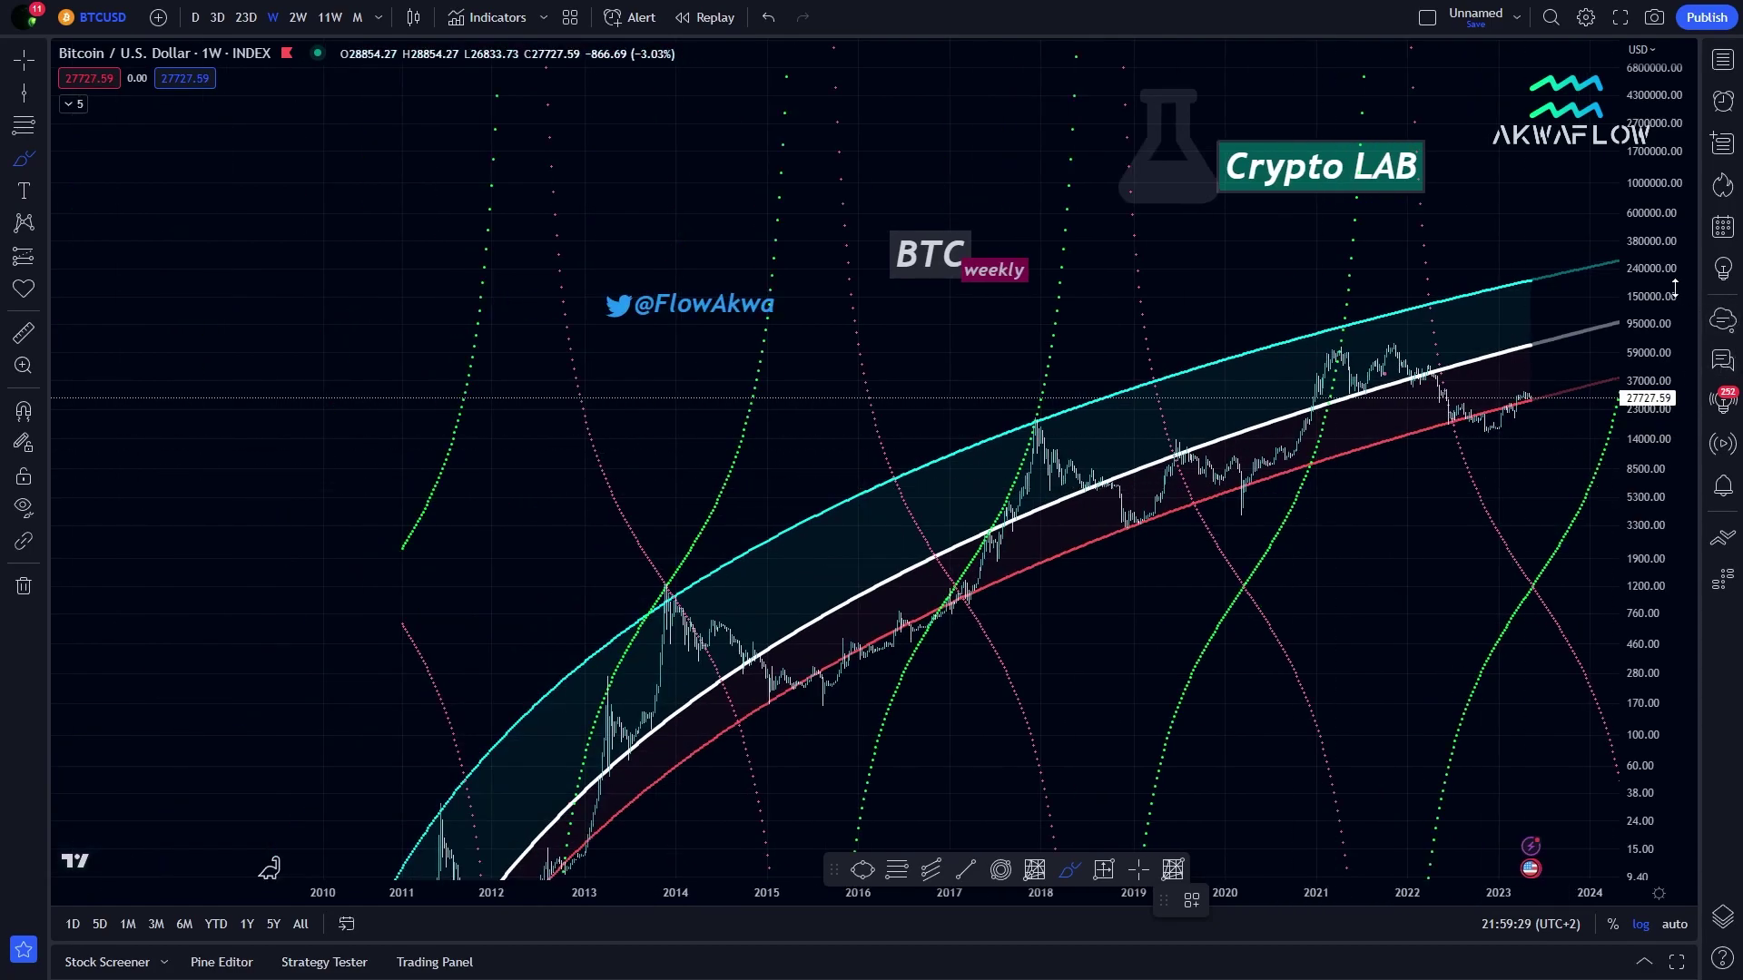
pyautogui.moveTo(1634, 444); pyautogui.dragTo(1628, 493)
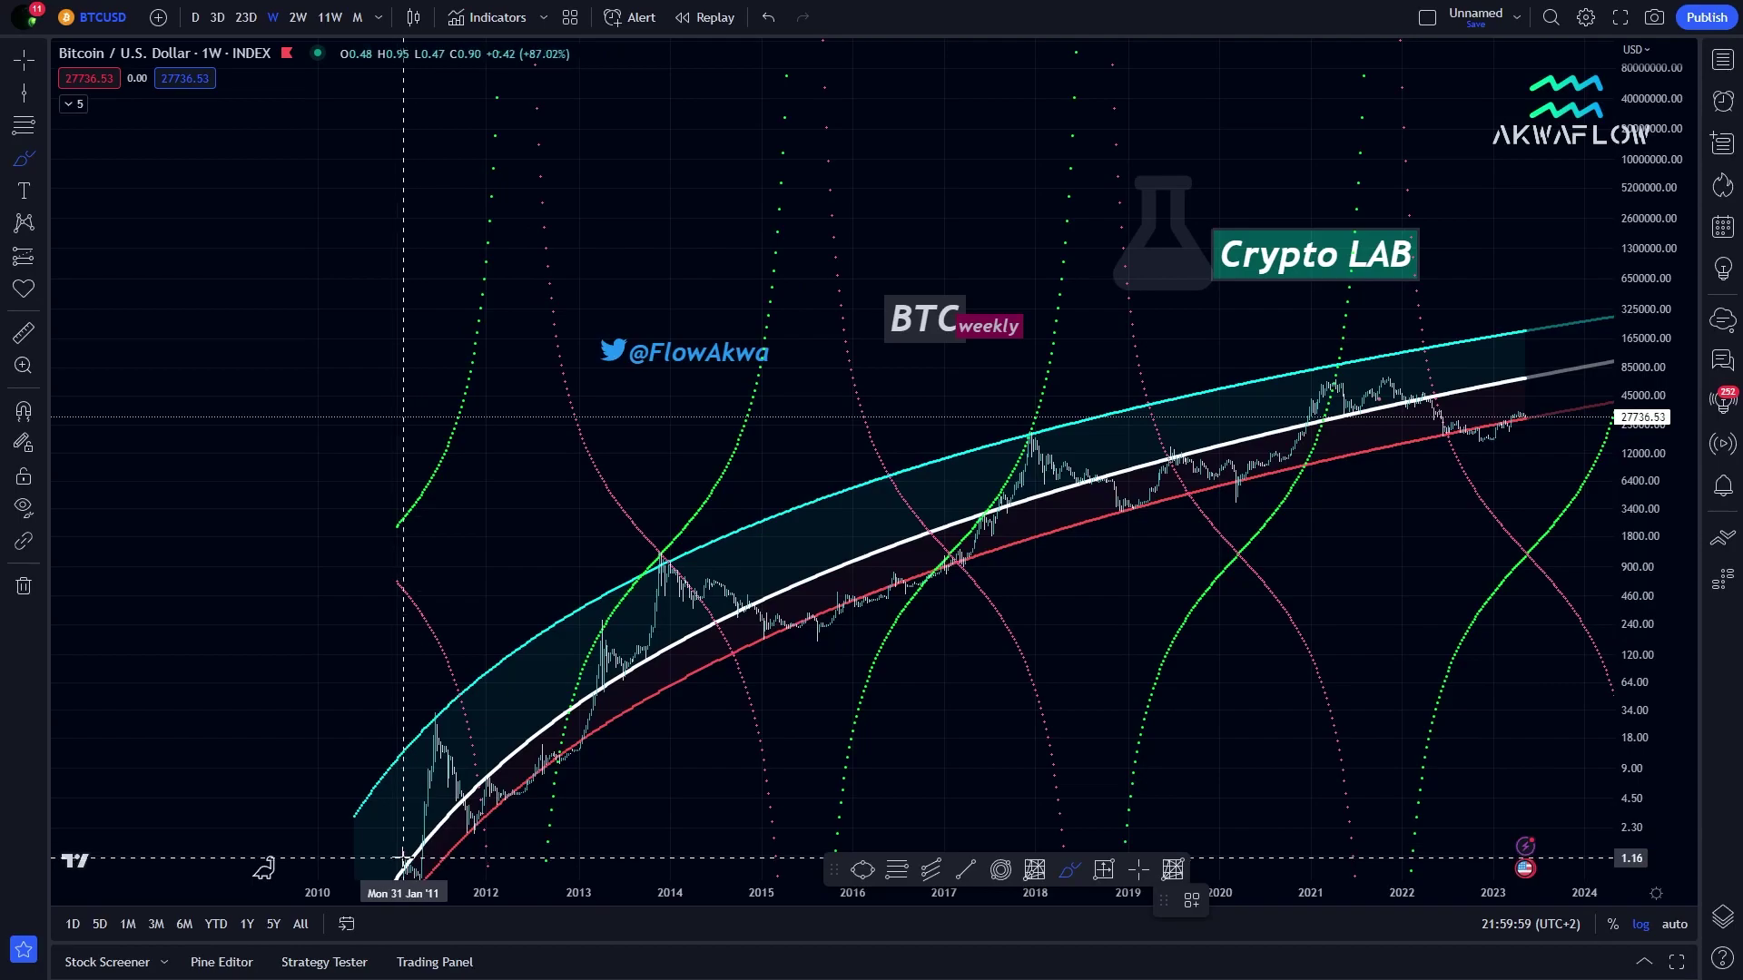
pyautogui.moveTo(393, 853)
pyautogui.mouseDown()
pyautogui.moveTo(389, 876)
pyautogui.moveTo(400, 848)
pyautogui.mouseUp()
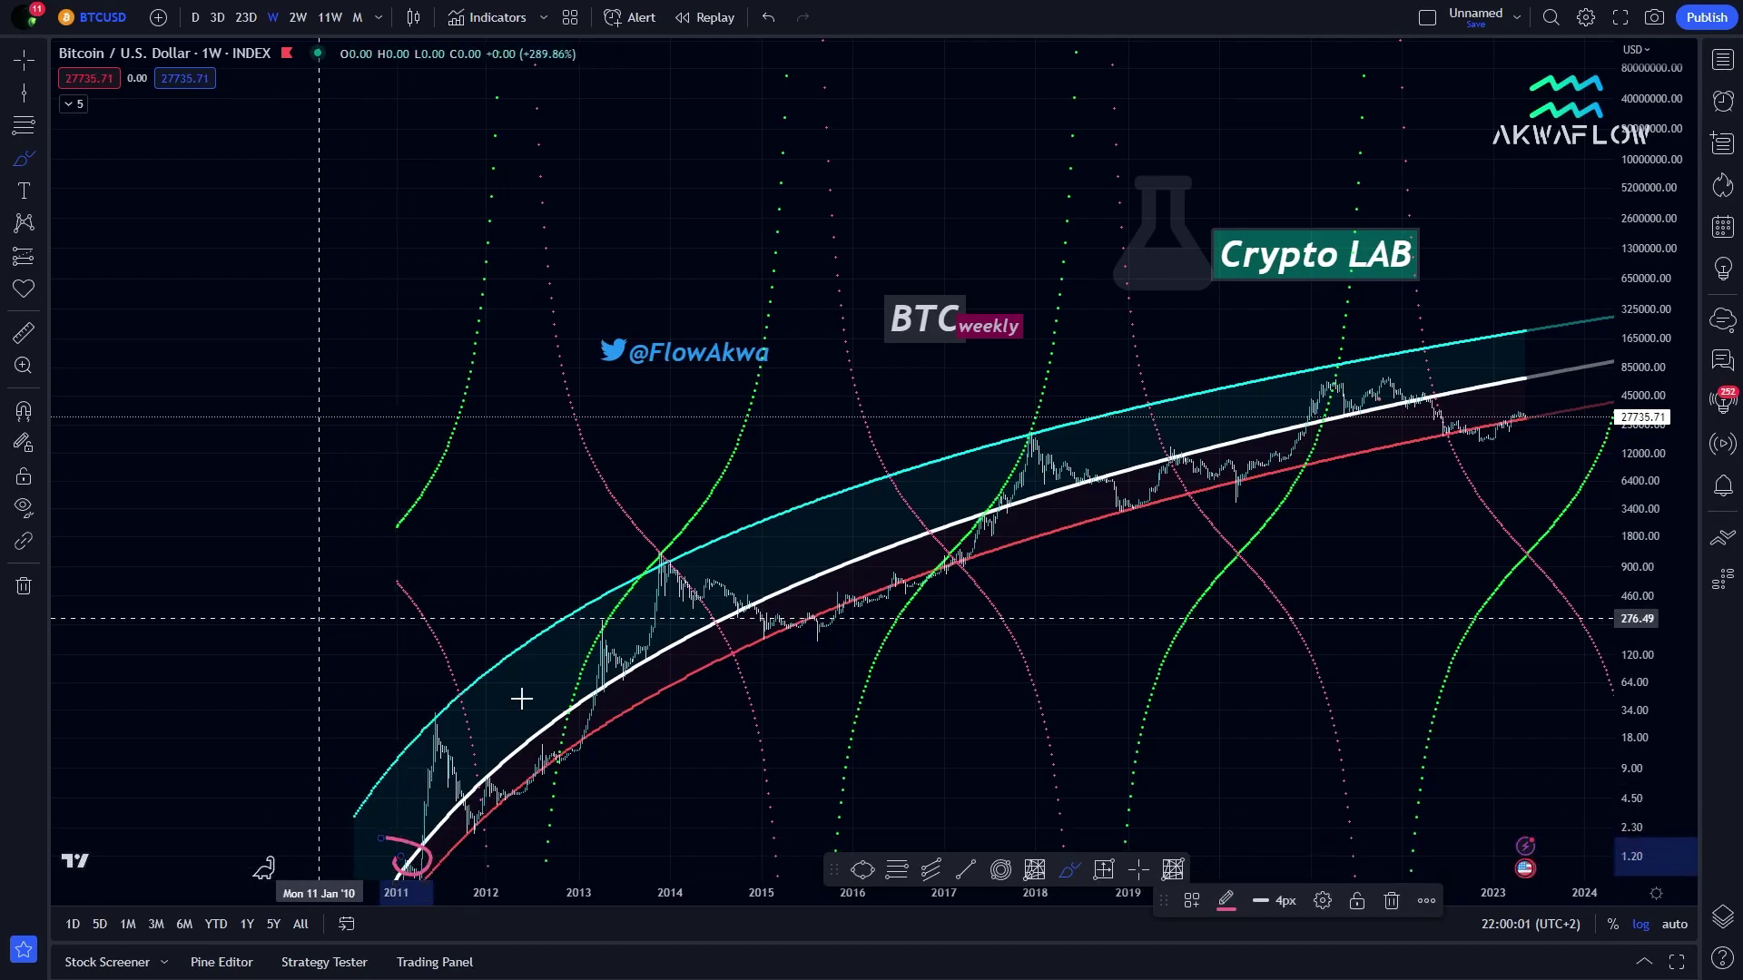
# Trace the price with brush strokes from the 2010 lows through the mid-2011 peak and the following cycles to early 2022
pyautogui.click(1138, 870)
pyautogui.moveTo(1253, 848); pyautogui.dragTo(1196, 724)
pyautogui.moveTo(1645, 731); pyautogui.dragTo(1490, 678)
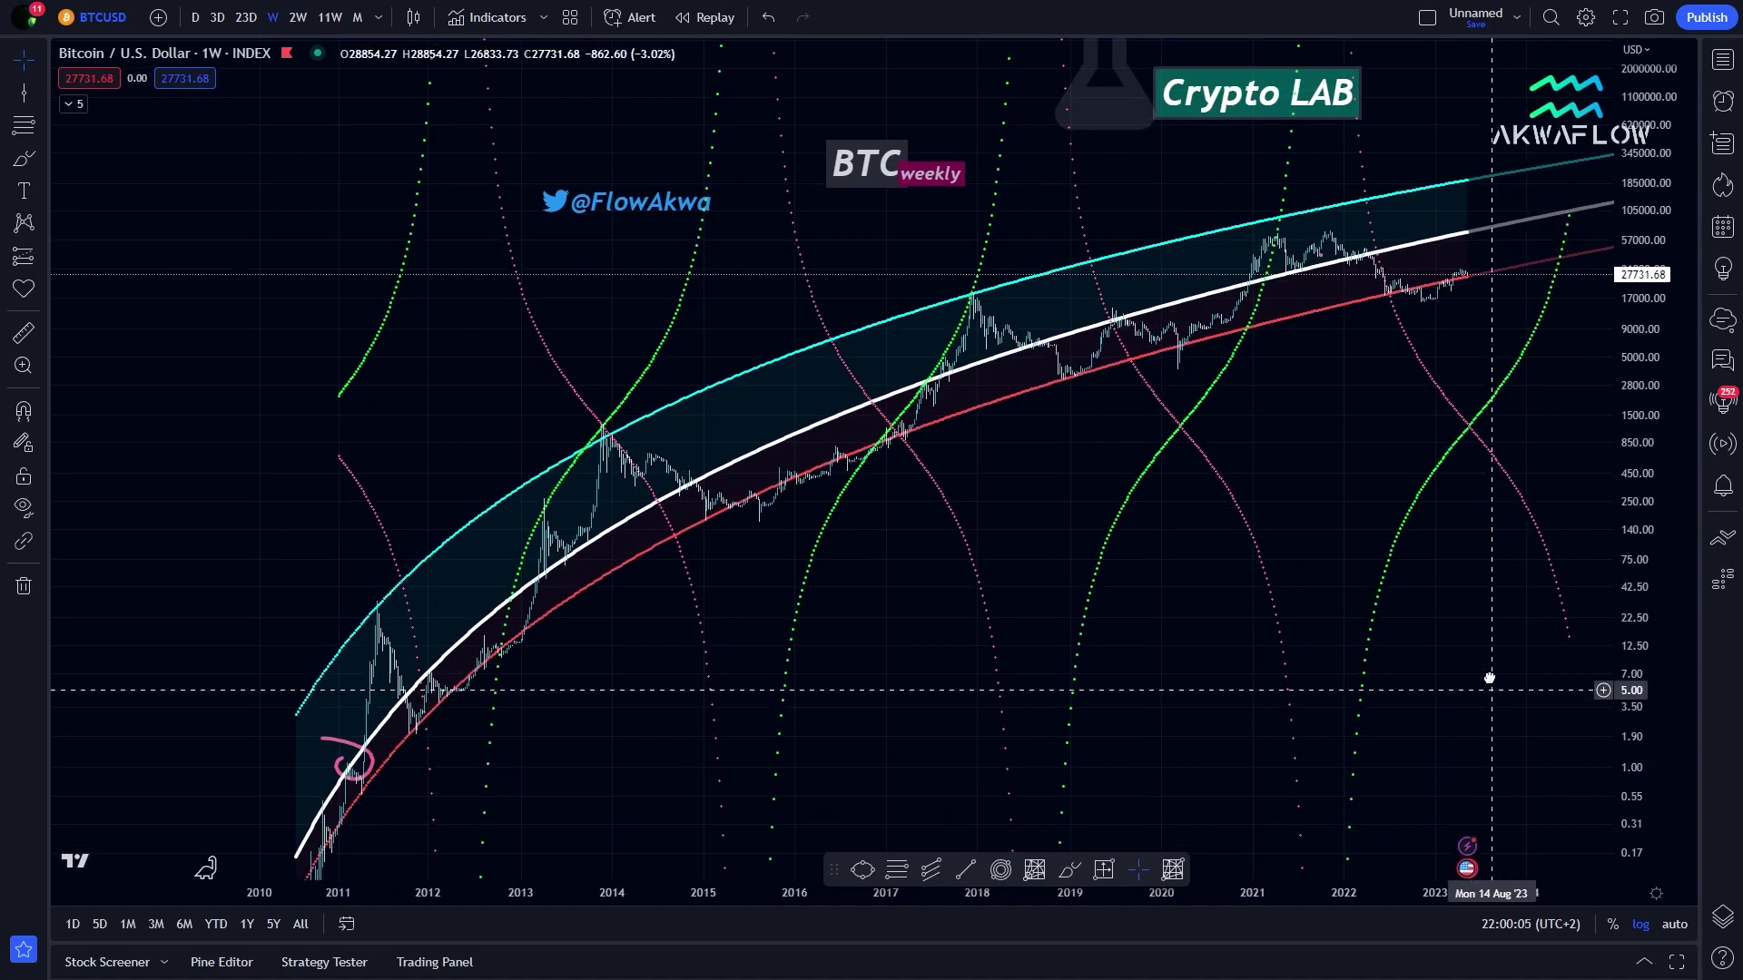
pyautogui.scroll(2, 1440, 662)
pyautogui.click(24, 158)
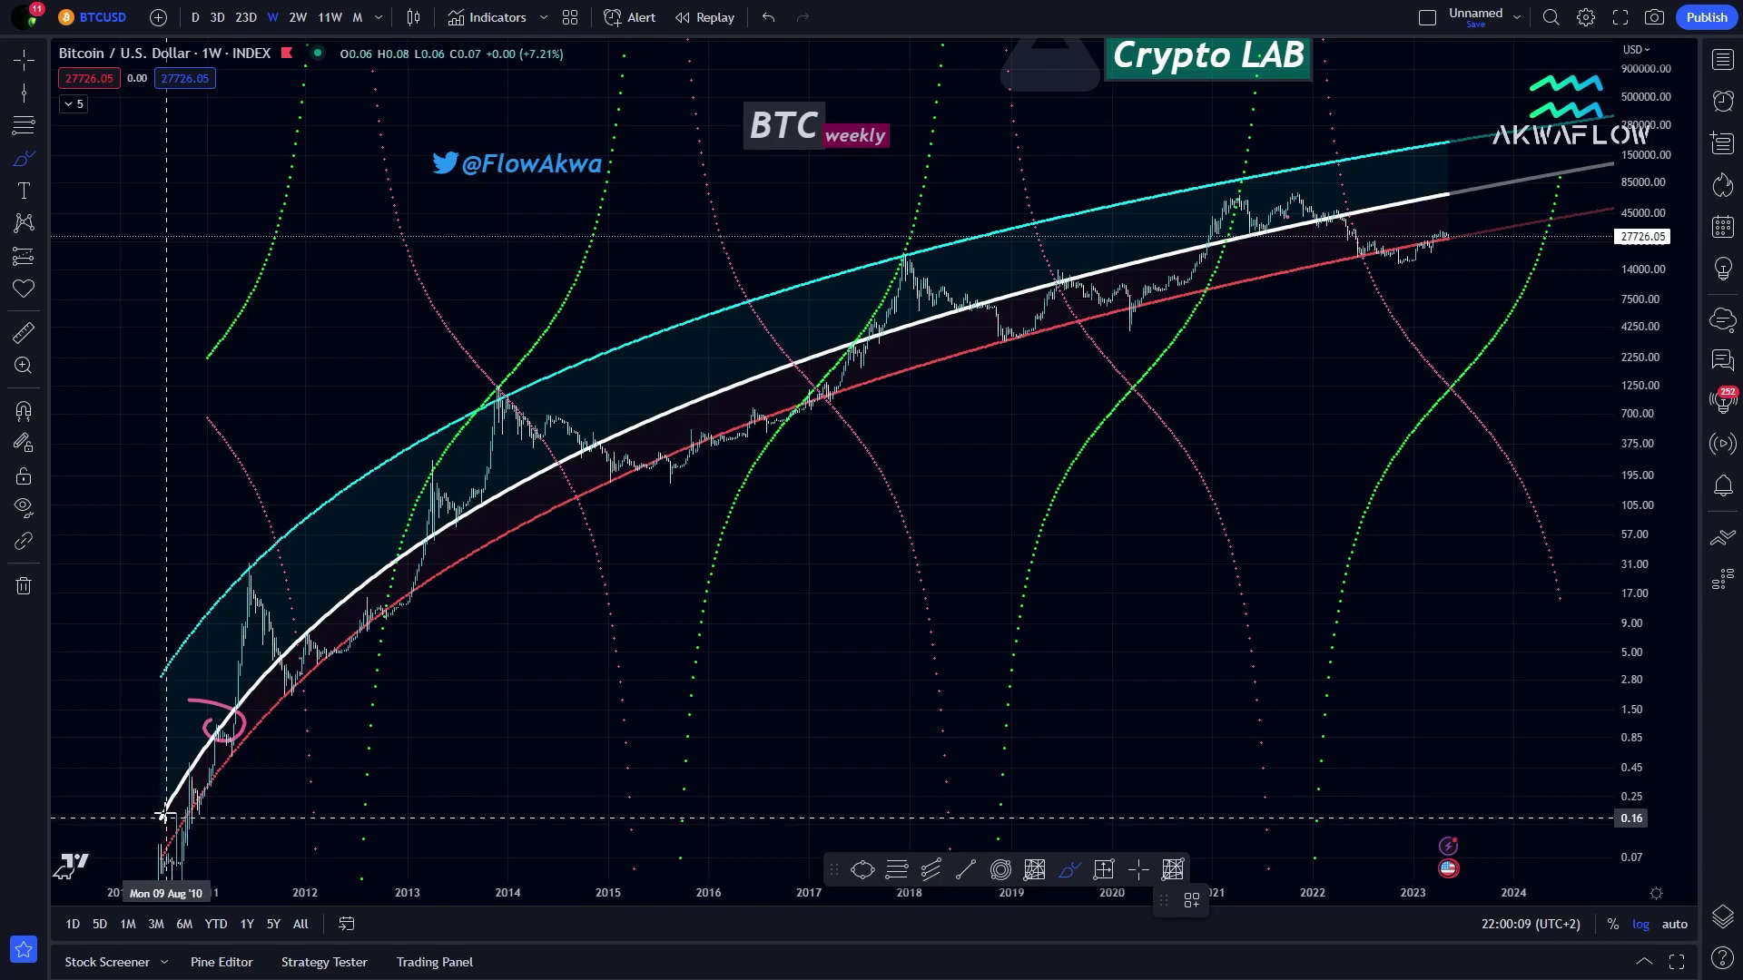
pyautogui.moveTo(174, 847)
pyautogui.mouseDown()
pyautogui.moveTo(145, 854)
pyautogui.moveTo(179, 869)
pyautogui.moveTo(201, 784)
pyautogui.mouseUp()
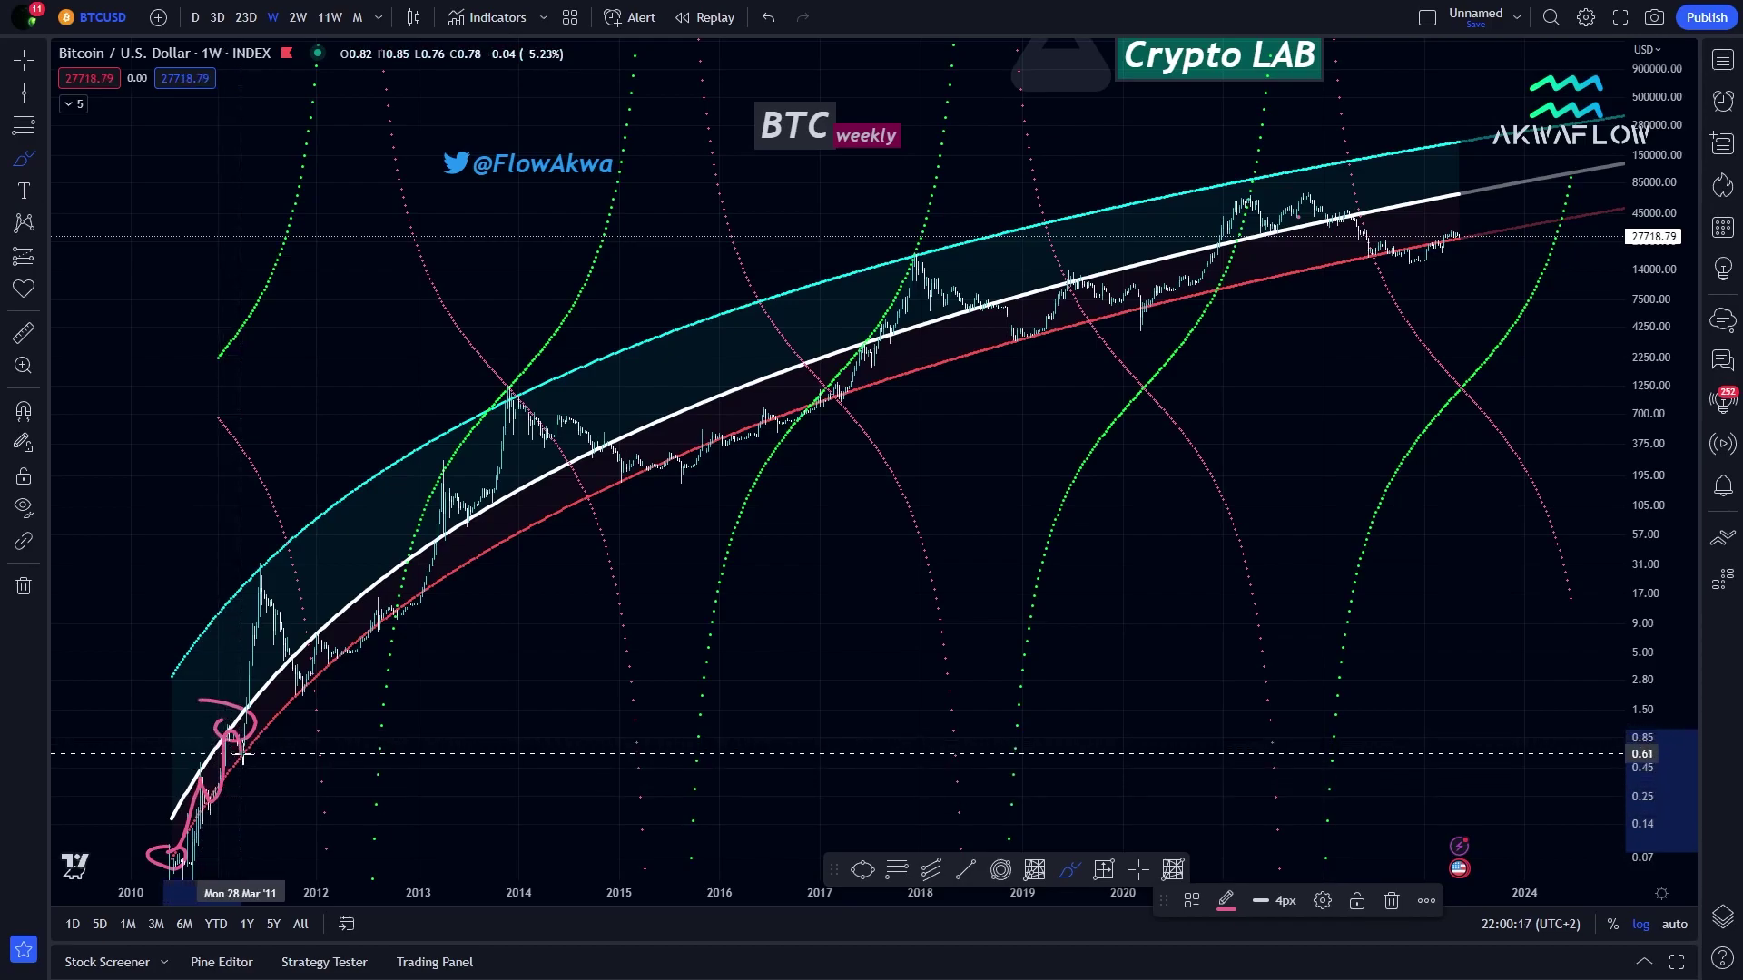
pyautogui.moveTo(245, 756)
pyautogui.mouseDown()
pyautogui.moveTo(249, 566)
pyautogui.moveTo(277, 592)
pyautogui.moveTo(254, 563)
pyautogui.moveTo(259, 577)
pyautogui.mouseUp()
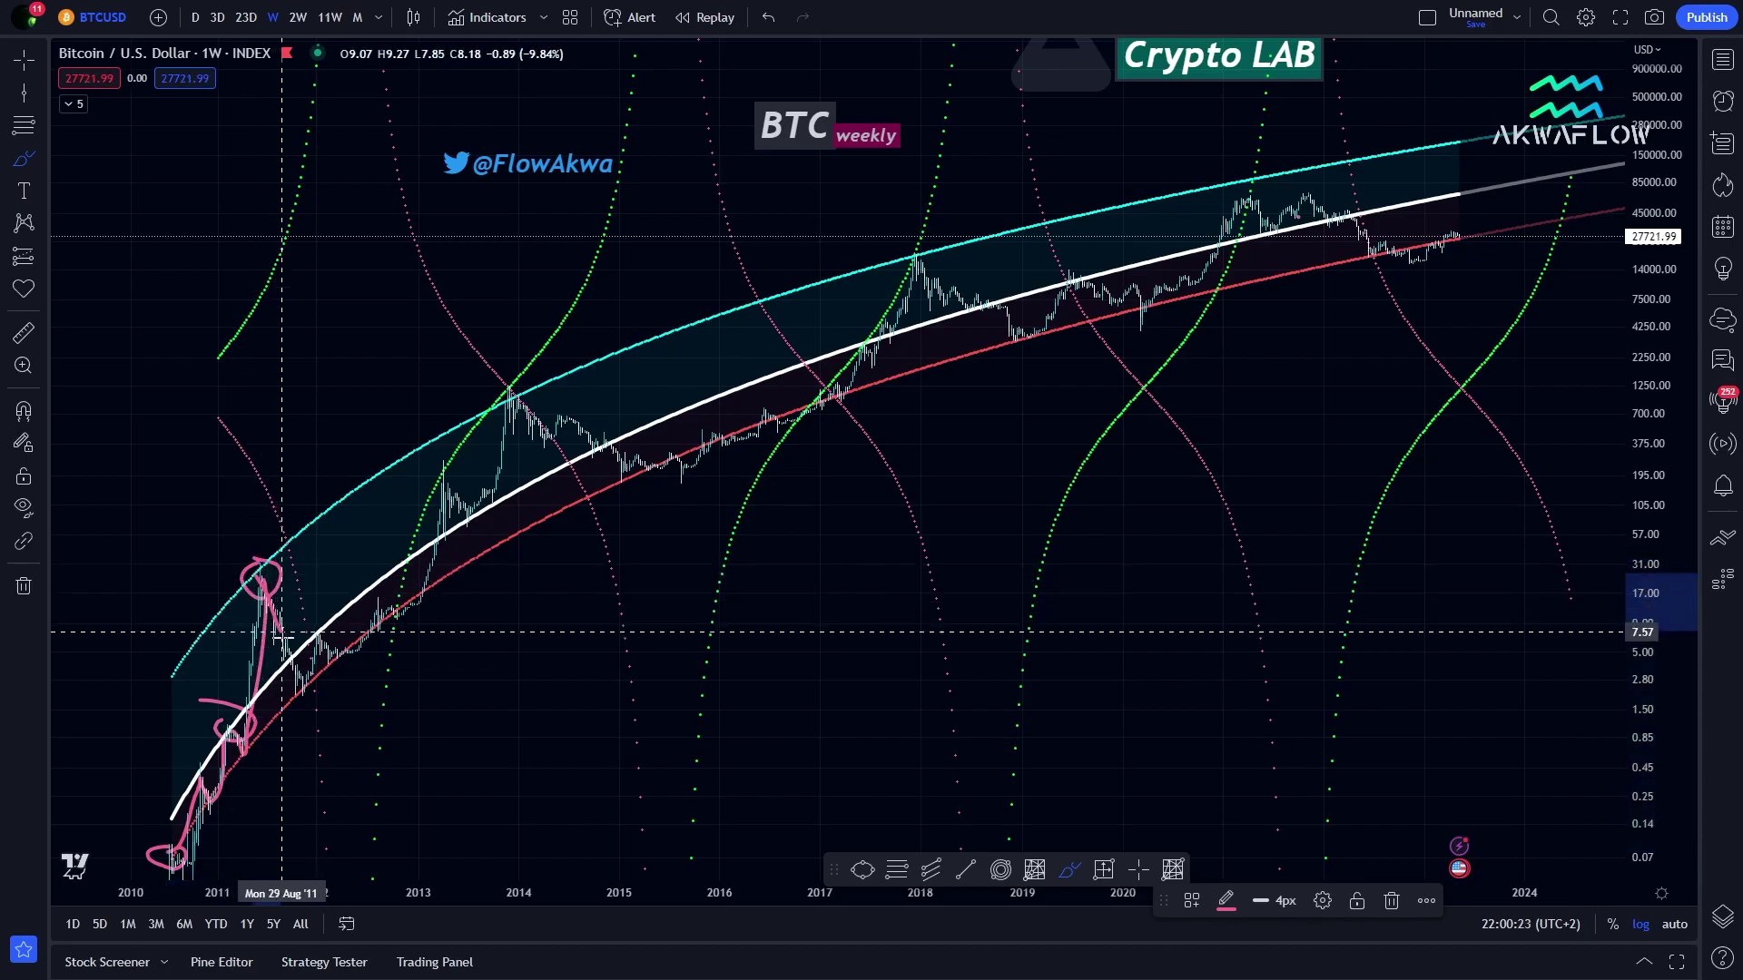
pyautogui.moveTo(292, 653)
pyautogui.mouseDown()
pyautogui.moveTo(308, 646)
pyautogui.moveTo(285, 657)
pyautogui.moveTo(315, 685)
pyautogui.moveTo(304, 622)
pyautogui.moveTo(381, 637)
pyautogui.moveTo(434, 549)
pyautogui.moveTo(407, 549)
pyautogui.moveTo(435, 468)
pyautogui.moveTo(460, 513)
pyautogui.moveTo(479, 513)
pyautogui.moveTo(490, 422)
pyautogui.moveTo(563, 417)
pyautogui.moveTo(671, 467)
pyautogui.moveTo(795, 413)
pyautogui.moveTo(868, 354)
pyautogui.moveTo(930, 243)
pyautogui.moveTo(1021, 336)
pyautogui.moveTo(1062, 314)
pyautogui.moveTo(1071, 272)
pyautogui.moveTo(1053, 277)
pyautogui.moveTo(1080, 259)
pyautogui.moveTo(1089, 288)
pyautogui.moveTo(1145, 298)
pyautogui.moveTo(1226, 265)
pyautogui.moveTo(1239, 245)
pyautogui.moveTo(1218, 231)
pyautogui.moveTo(1246, 196)
pyautogui.moveTo(1276, 242)
pyautogui.moveTo(1331, 206)
pyautogui.moveTo(1338, 218)
pyautogui.mouseUp()
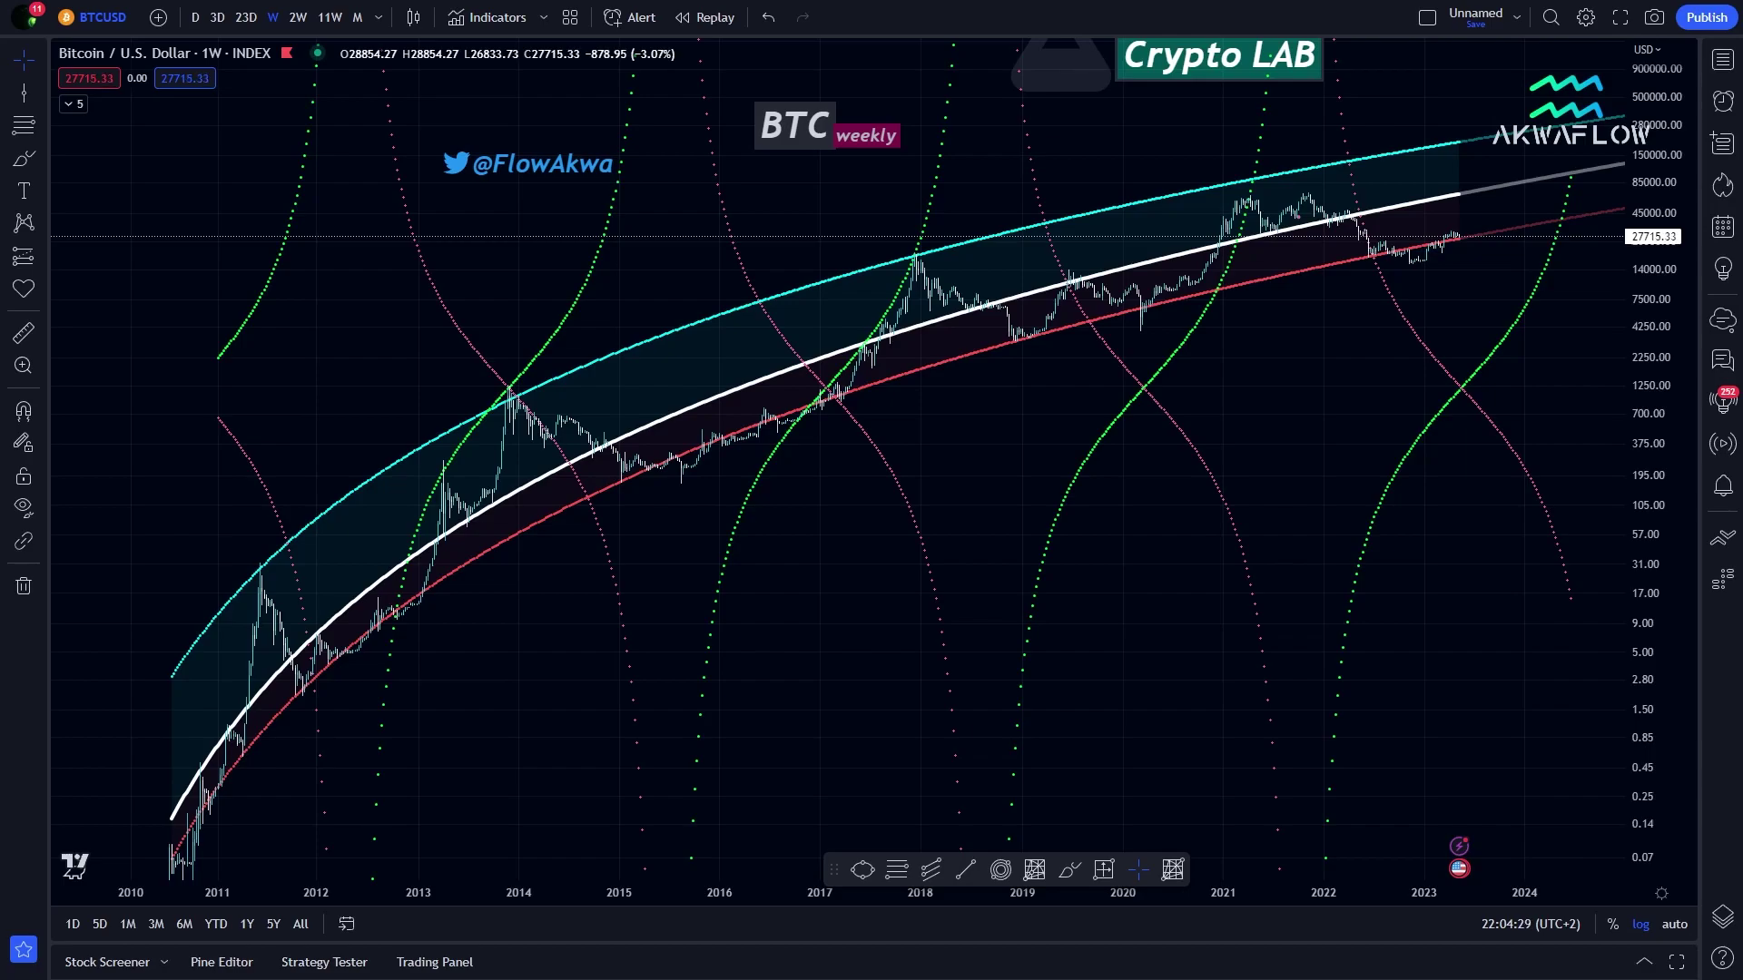
# Circle the June 2011 peak on the upper cyan curve with the brush and colour the circle yellow
pyautogui.click(1069, 869)
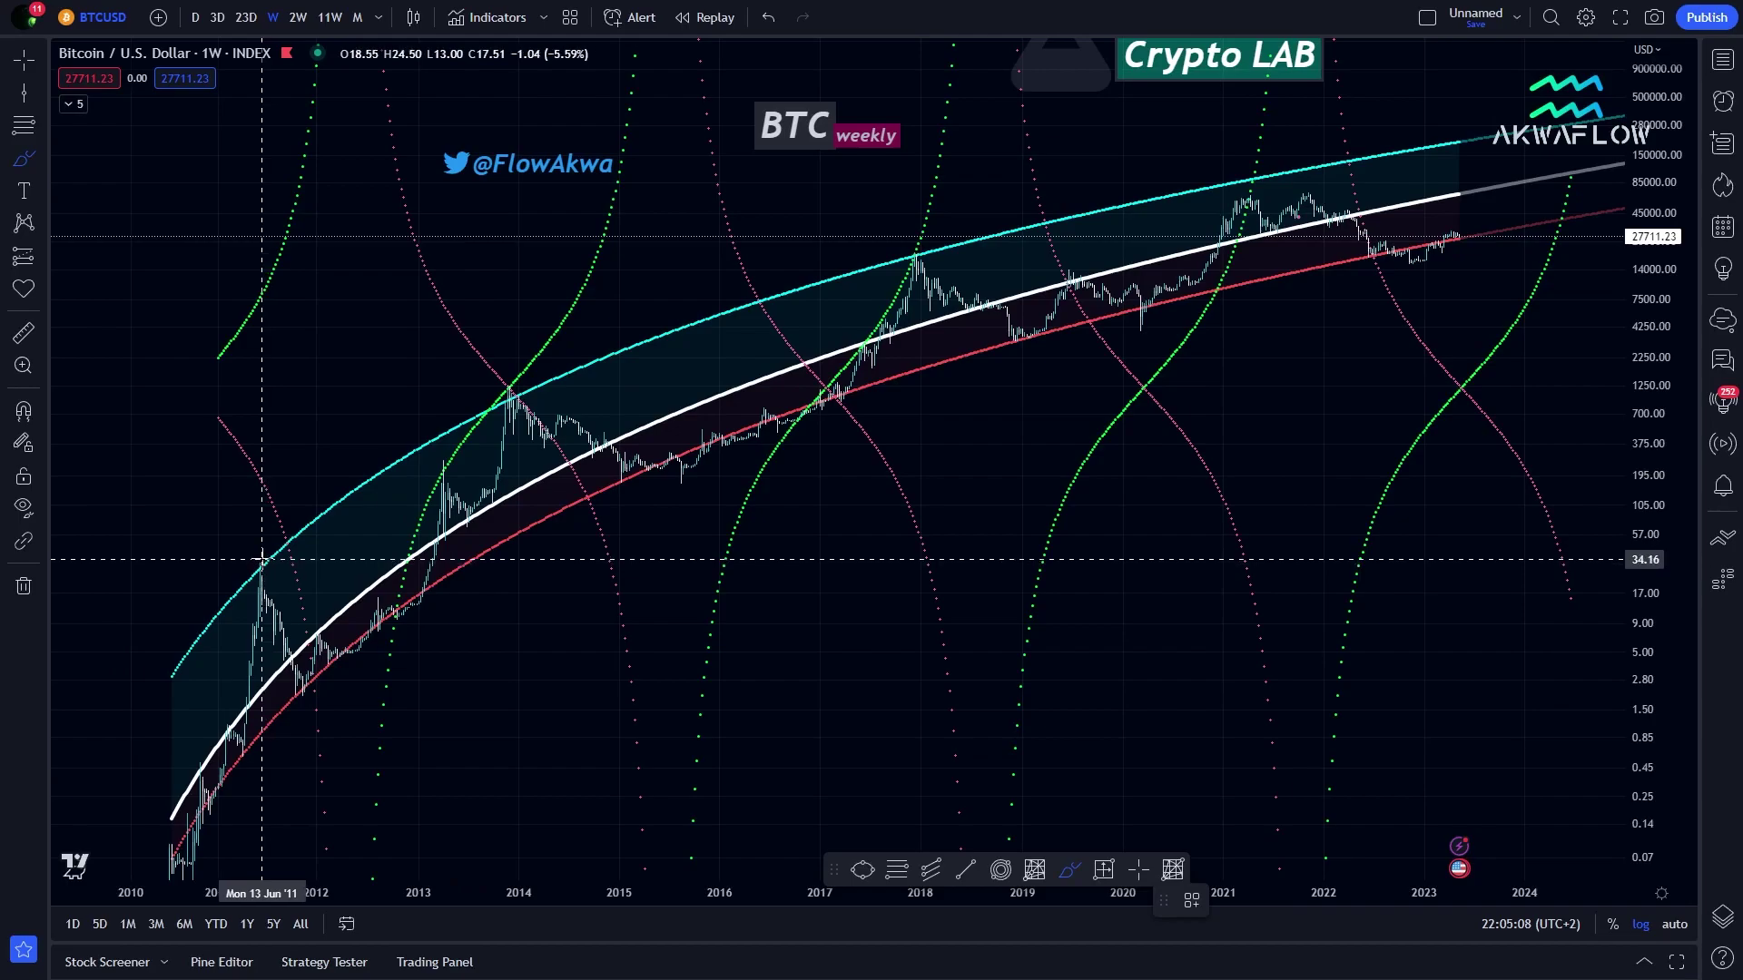
pyautogui.moveTo(256, 557); pyautogui.dragTo(254, 574)
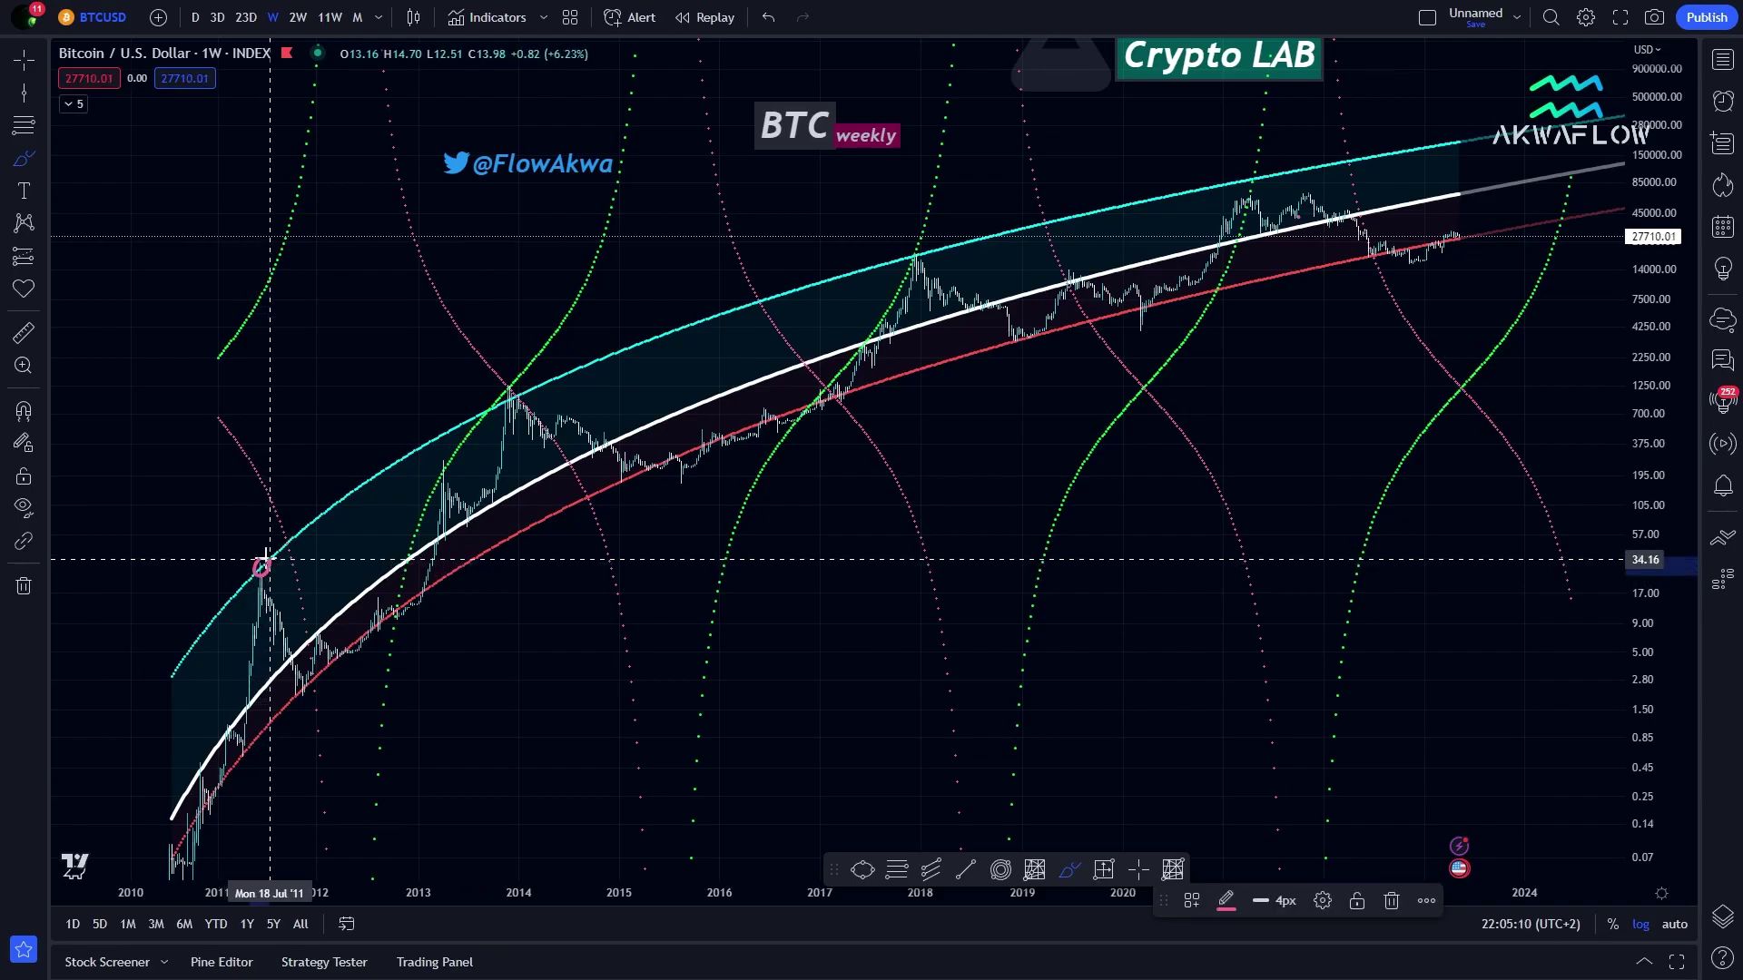
pyautogui.click(1225, 899)
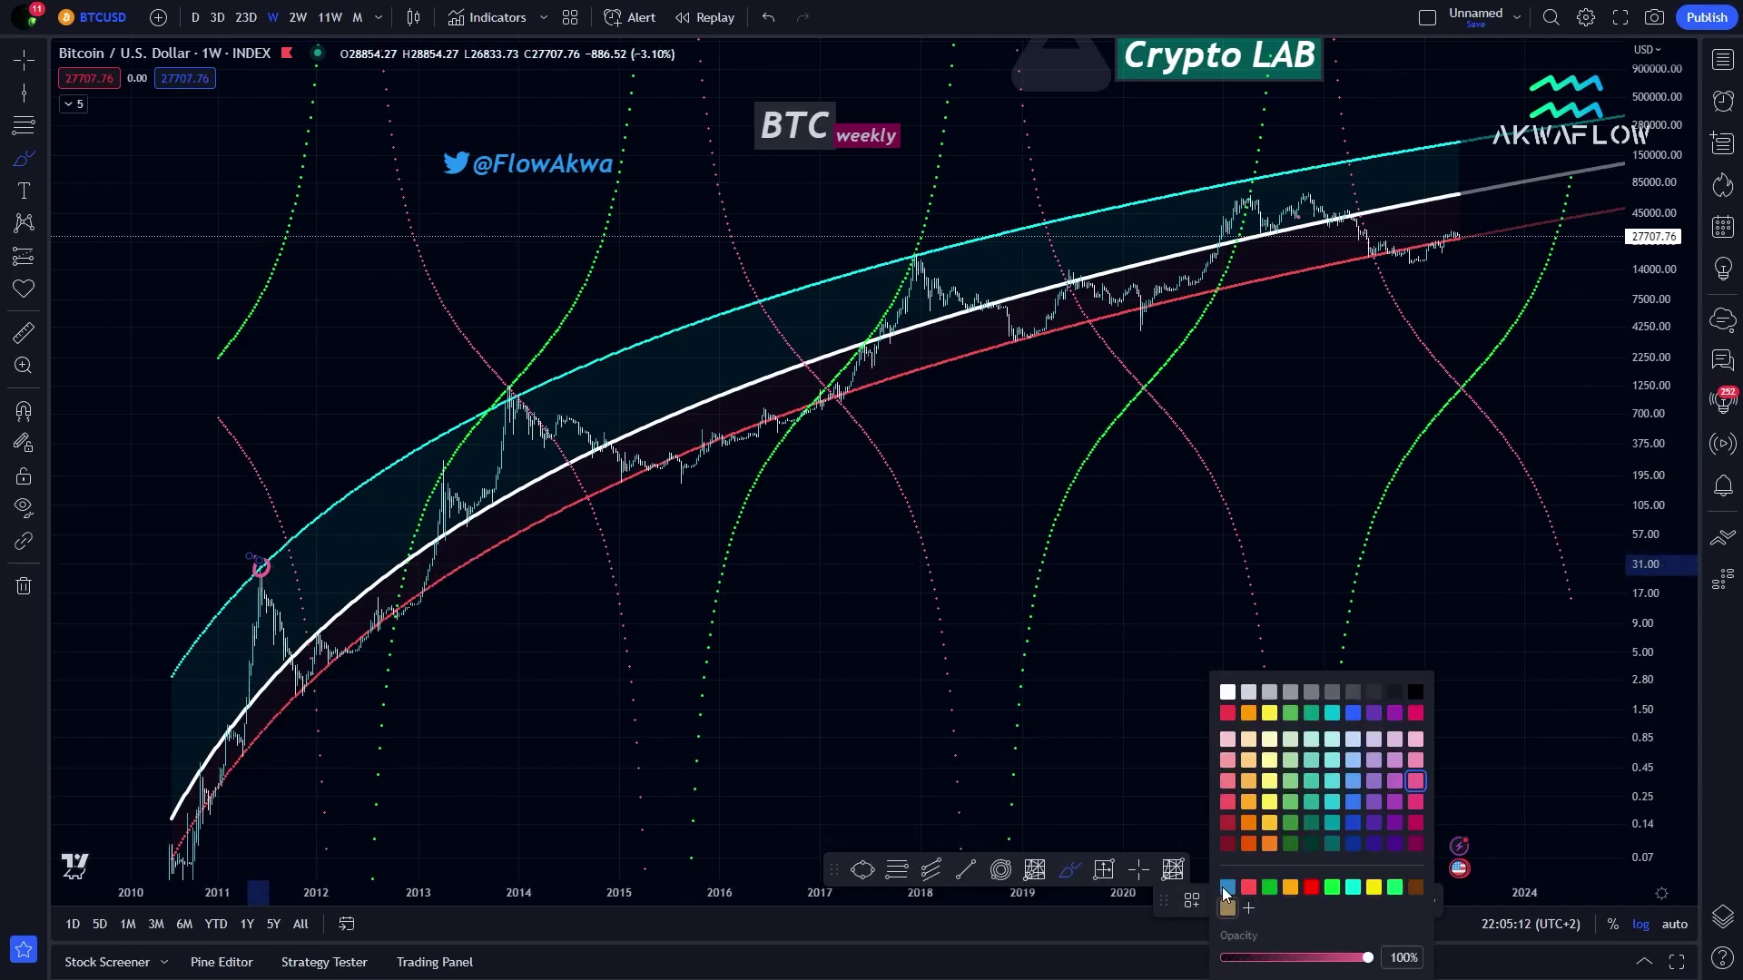
pyautogui.click(1374, 888)
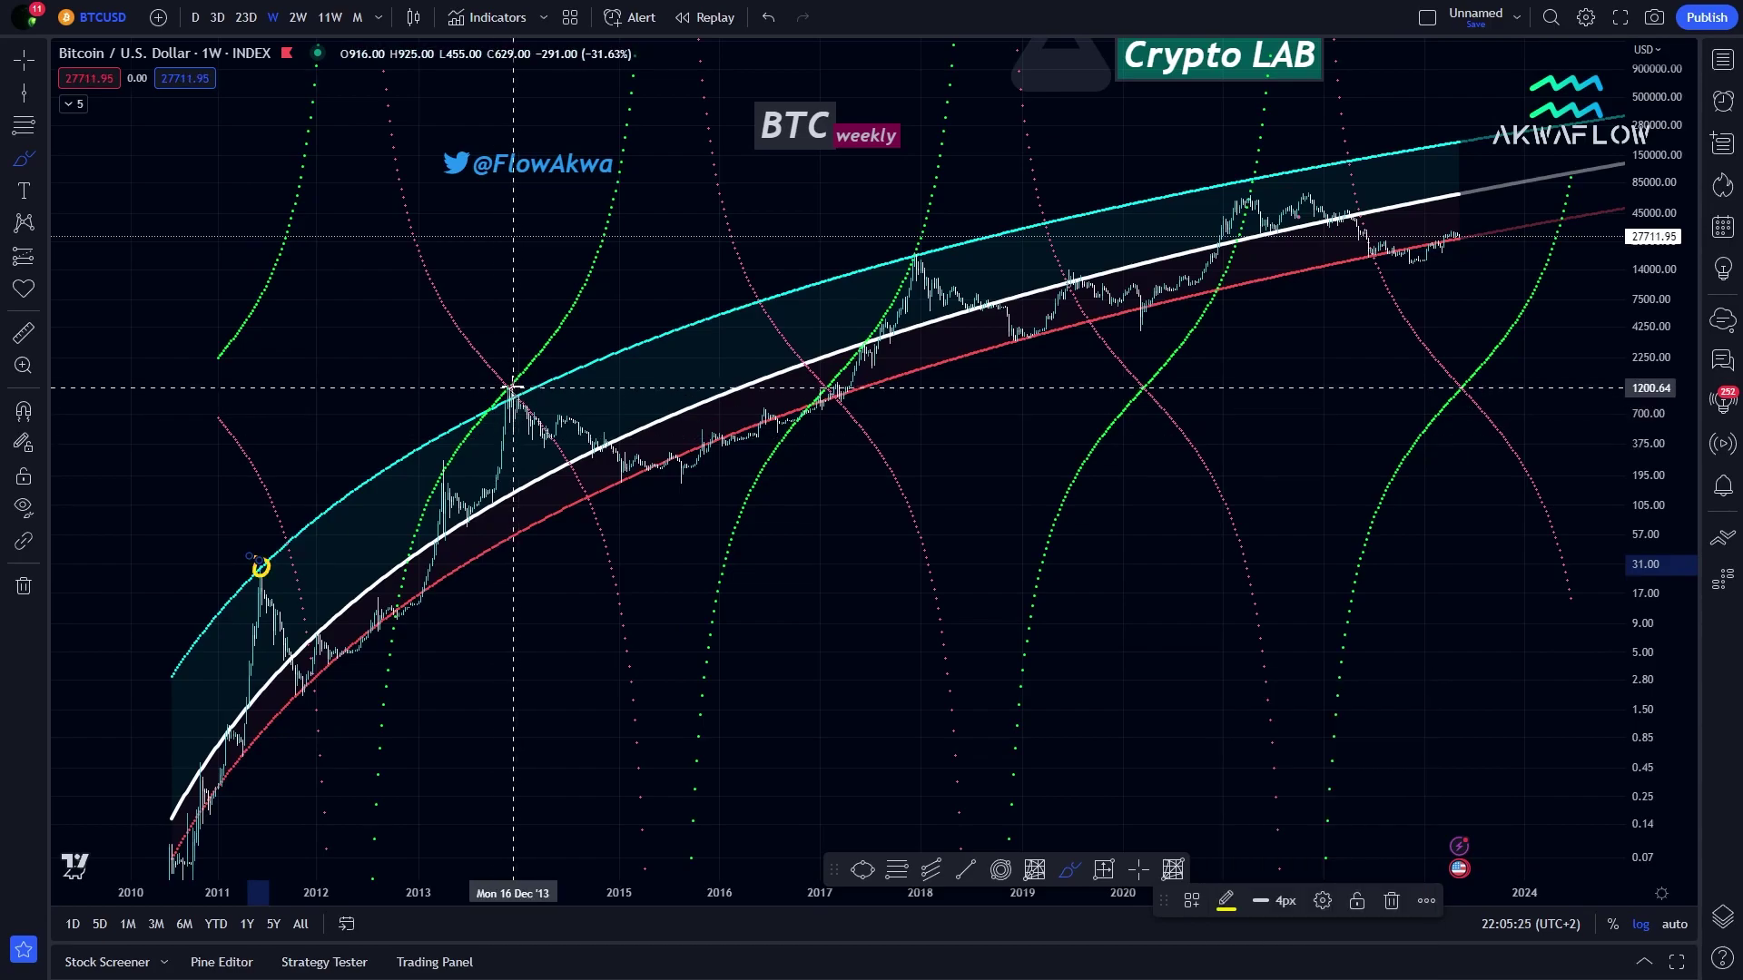
# Circle the late 2013, December 2017 and late 2021 price peaks with the yellow brush
pyautogui.moveTo(510, 378)
pyautogui.mouseDown()
pyautogui.moveTo(515, 398)
pyautogui.moveTo(511, 382)
pyautogui.mouseUp()
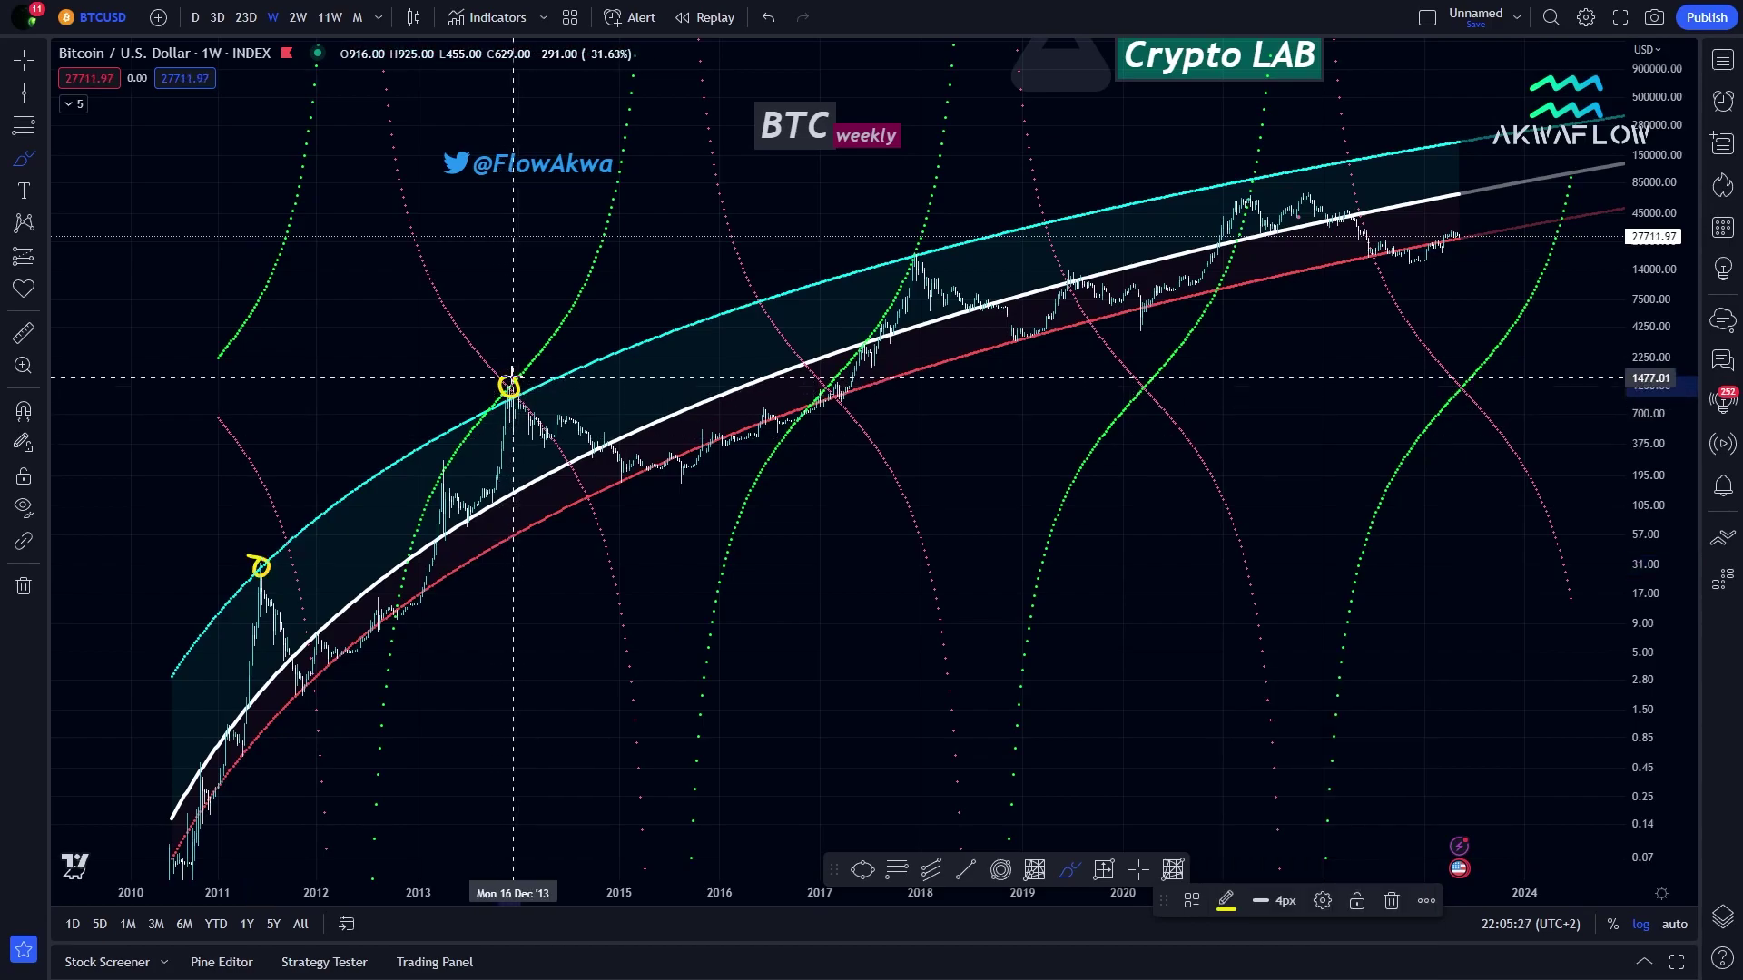
pyautogui.moveTo(922, 245); pyautogui.dragTo(917, 241)
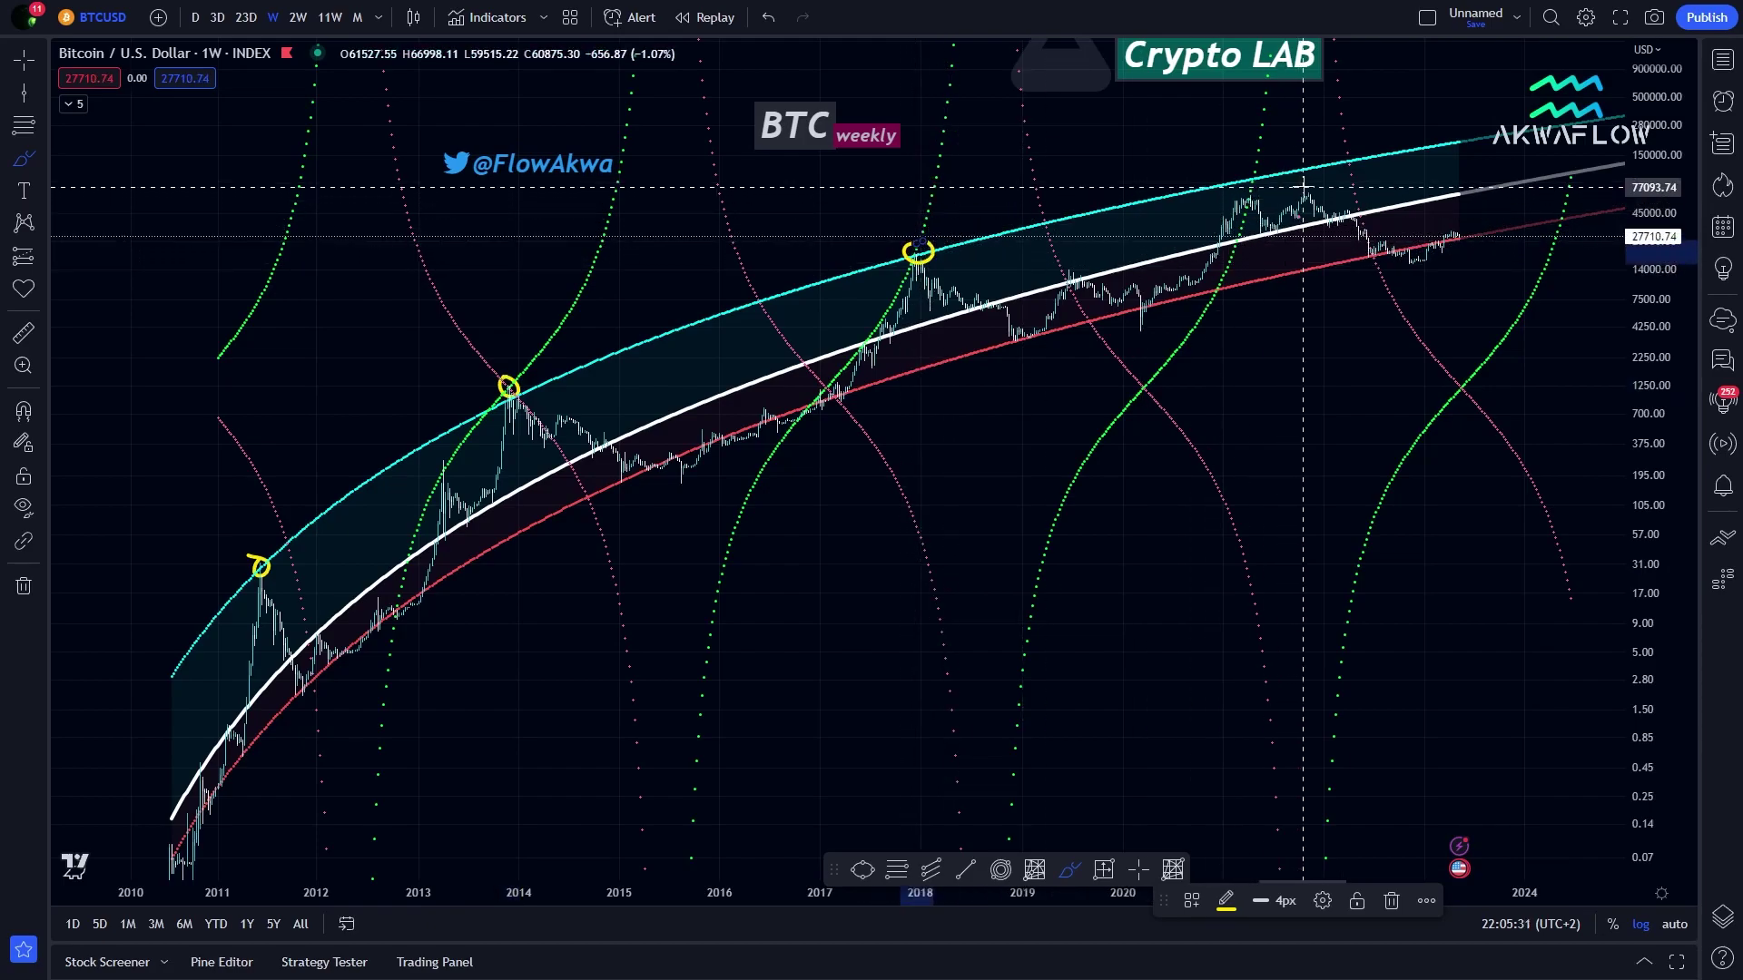
pyautogui.moveTo(1316, 204); pyautogui.dragTo(1316, 187)
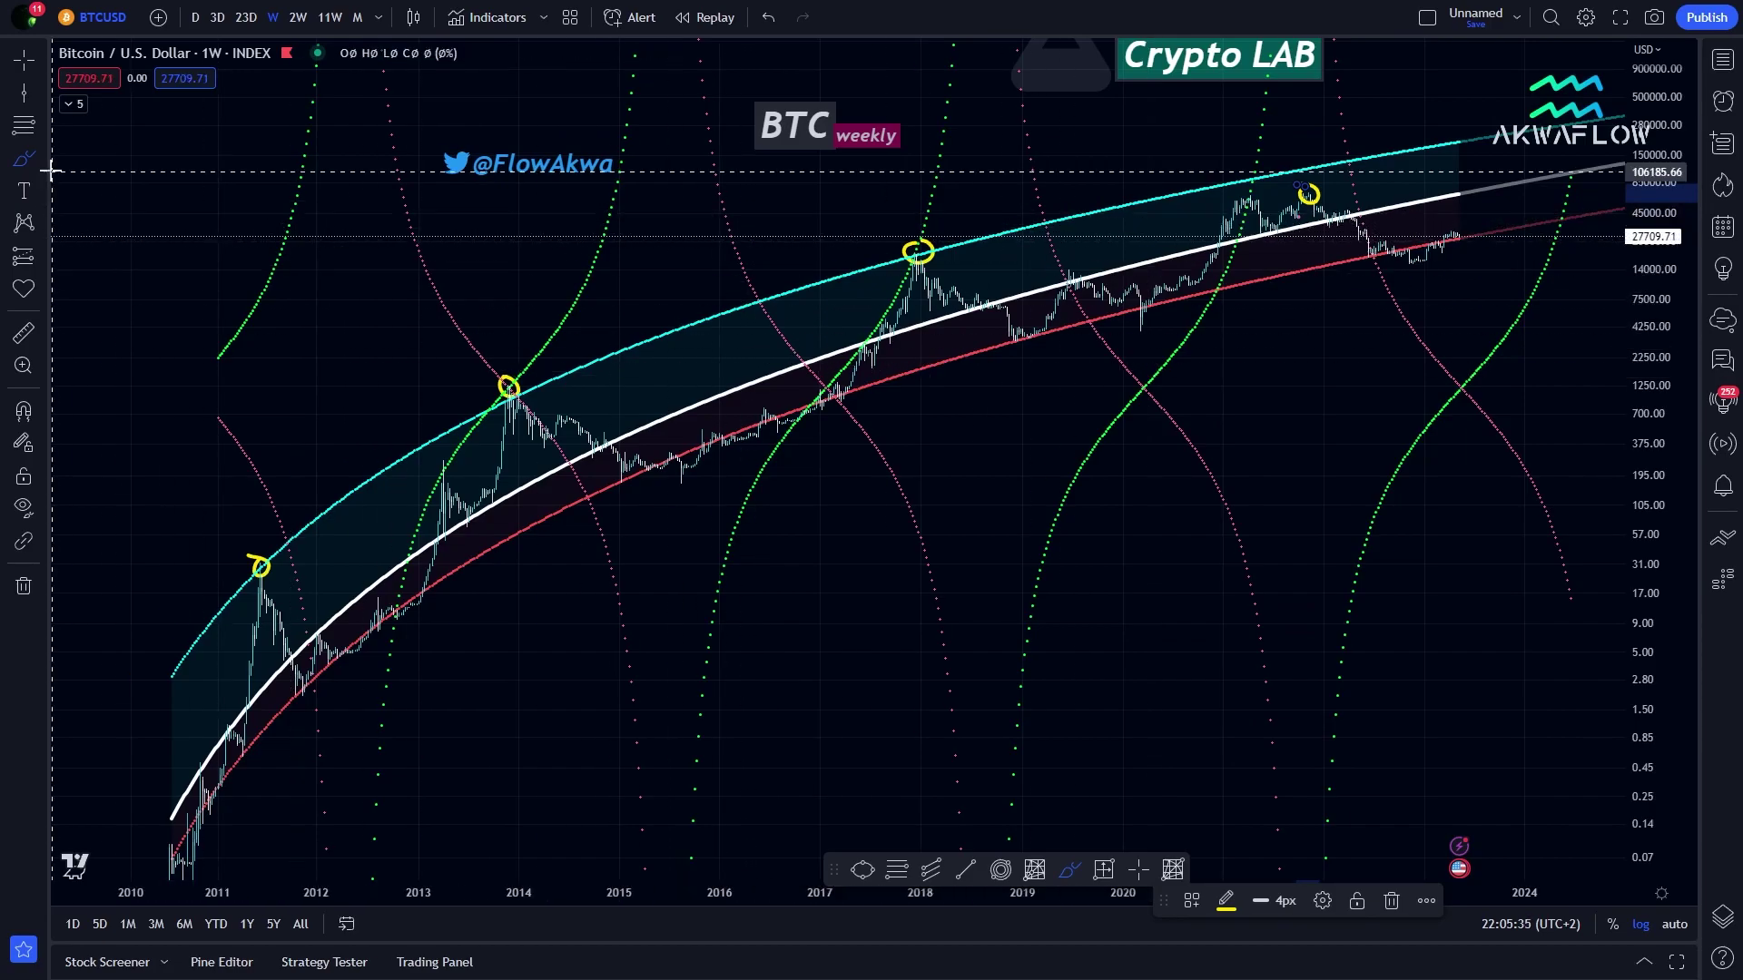
# Draw a horizontal trend line at about 31 from the June 2011 peak to the white middle curve in November 2012
pyautogui.click(41, 95)
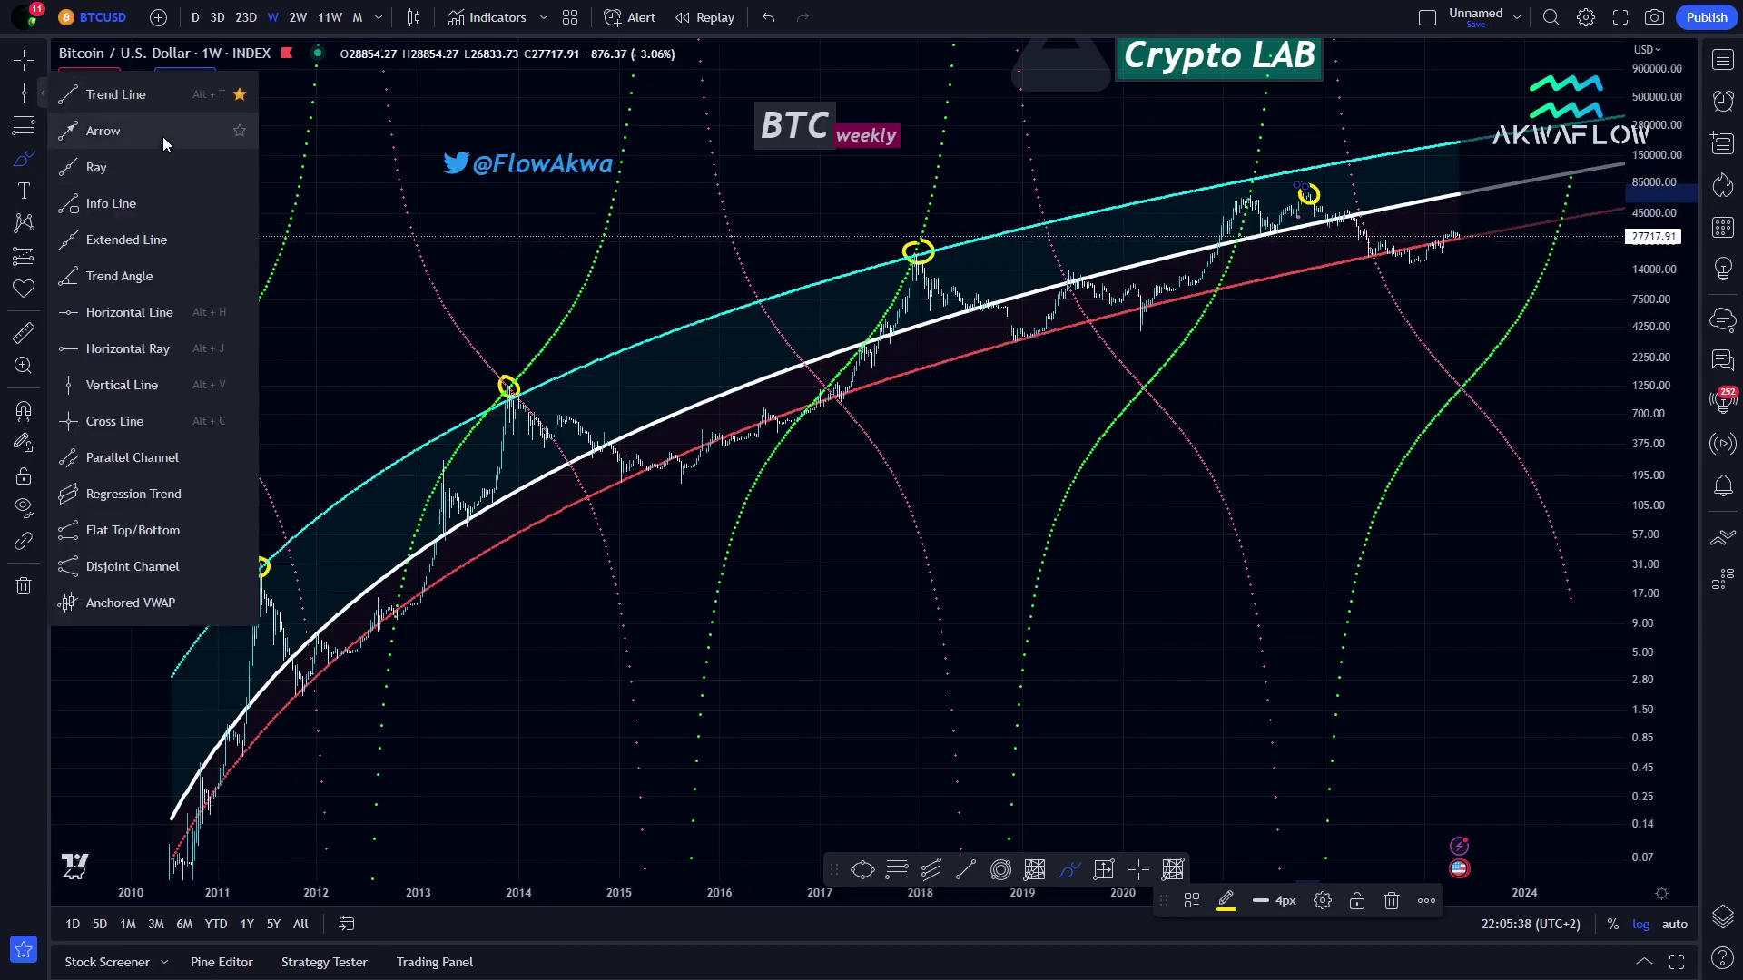
pyautogui.click(129, 95)
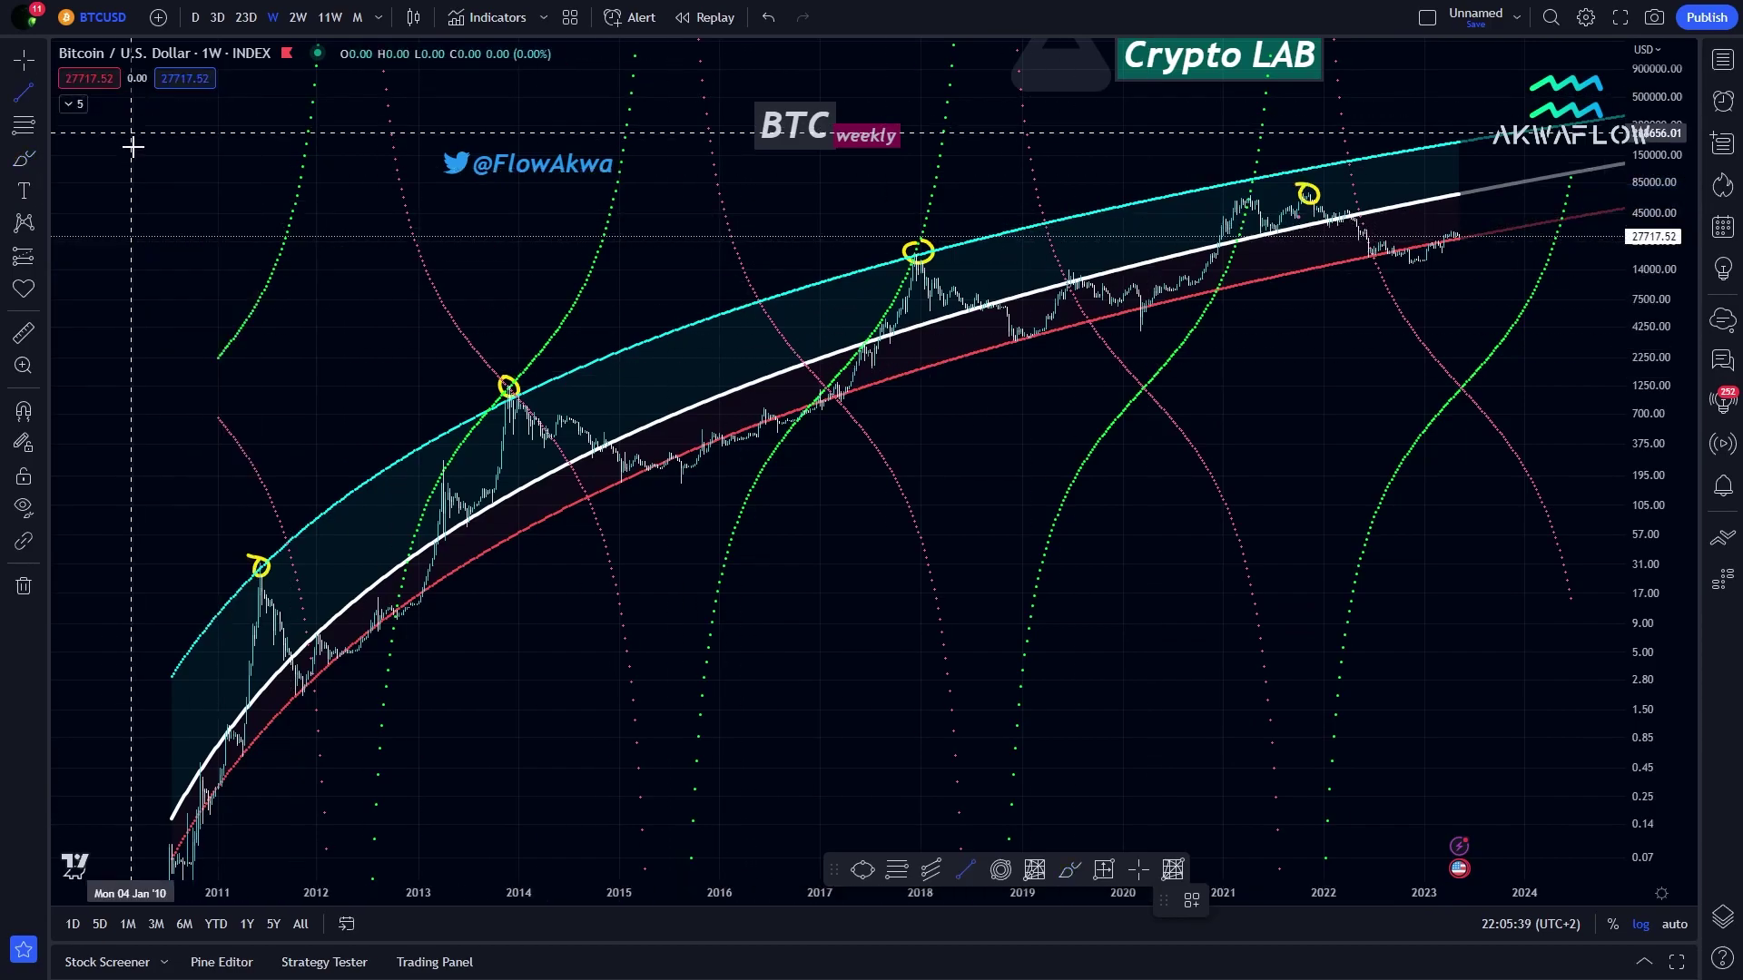
pyautogui.click(260, 564)
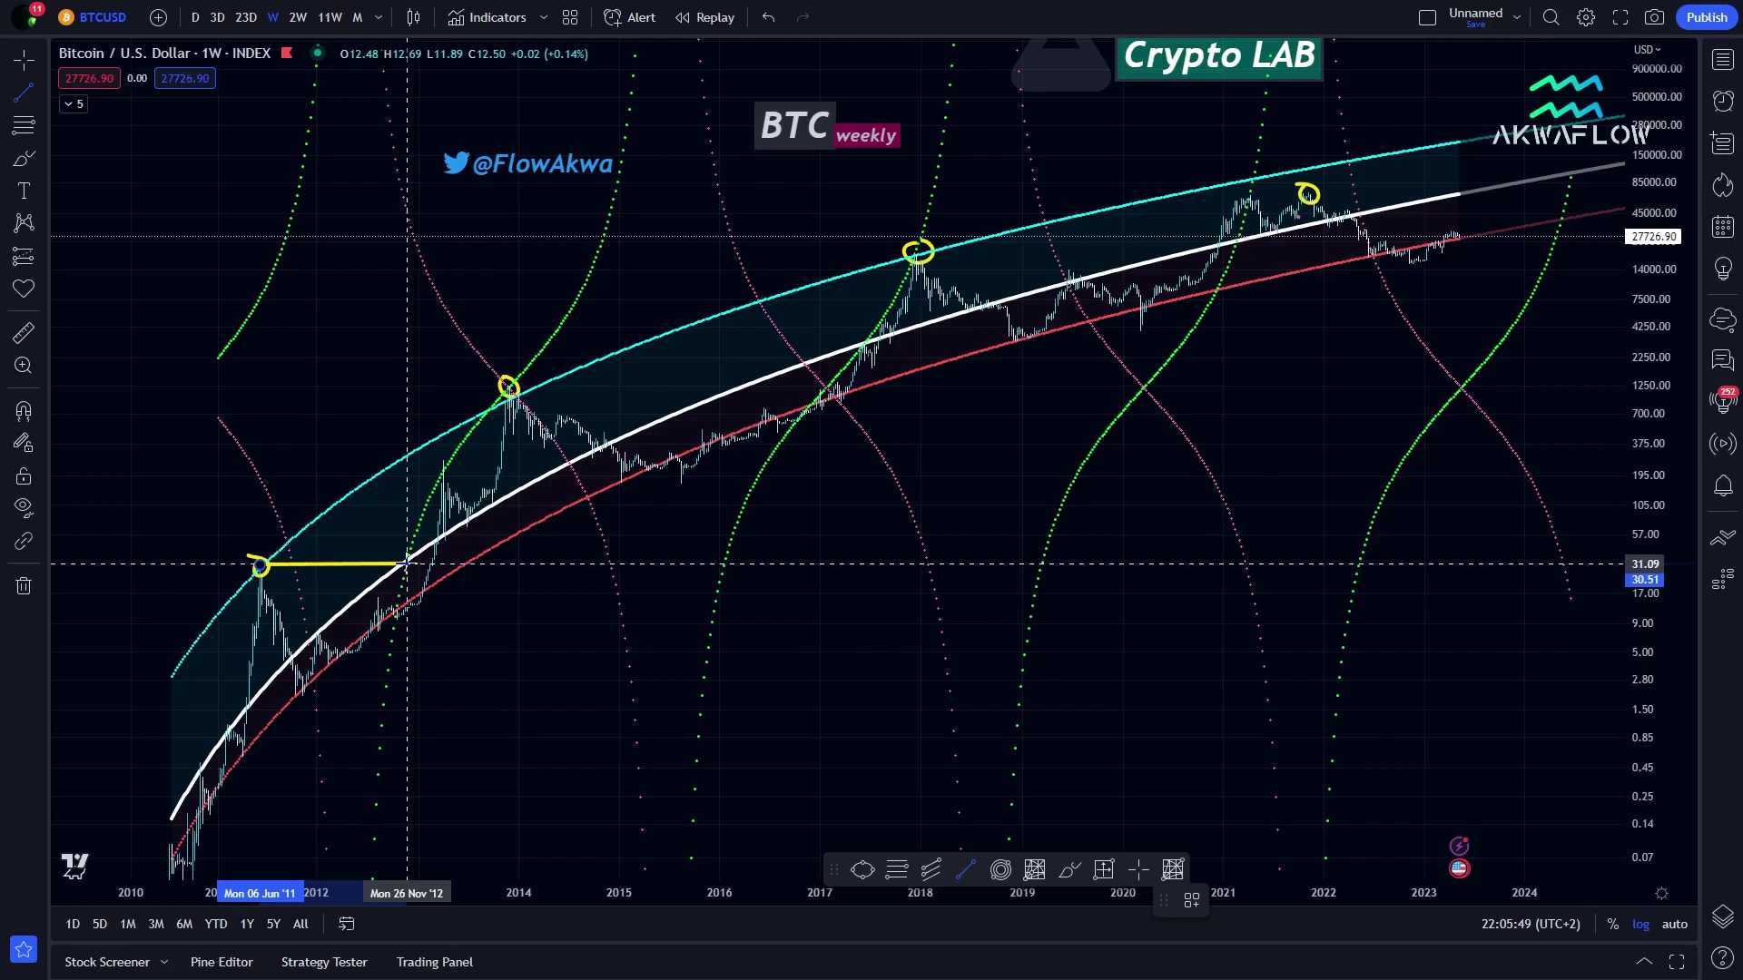
pyautogui.click(406, 565)
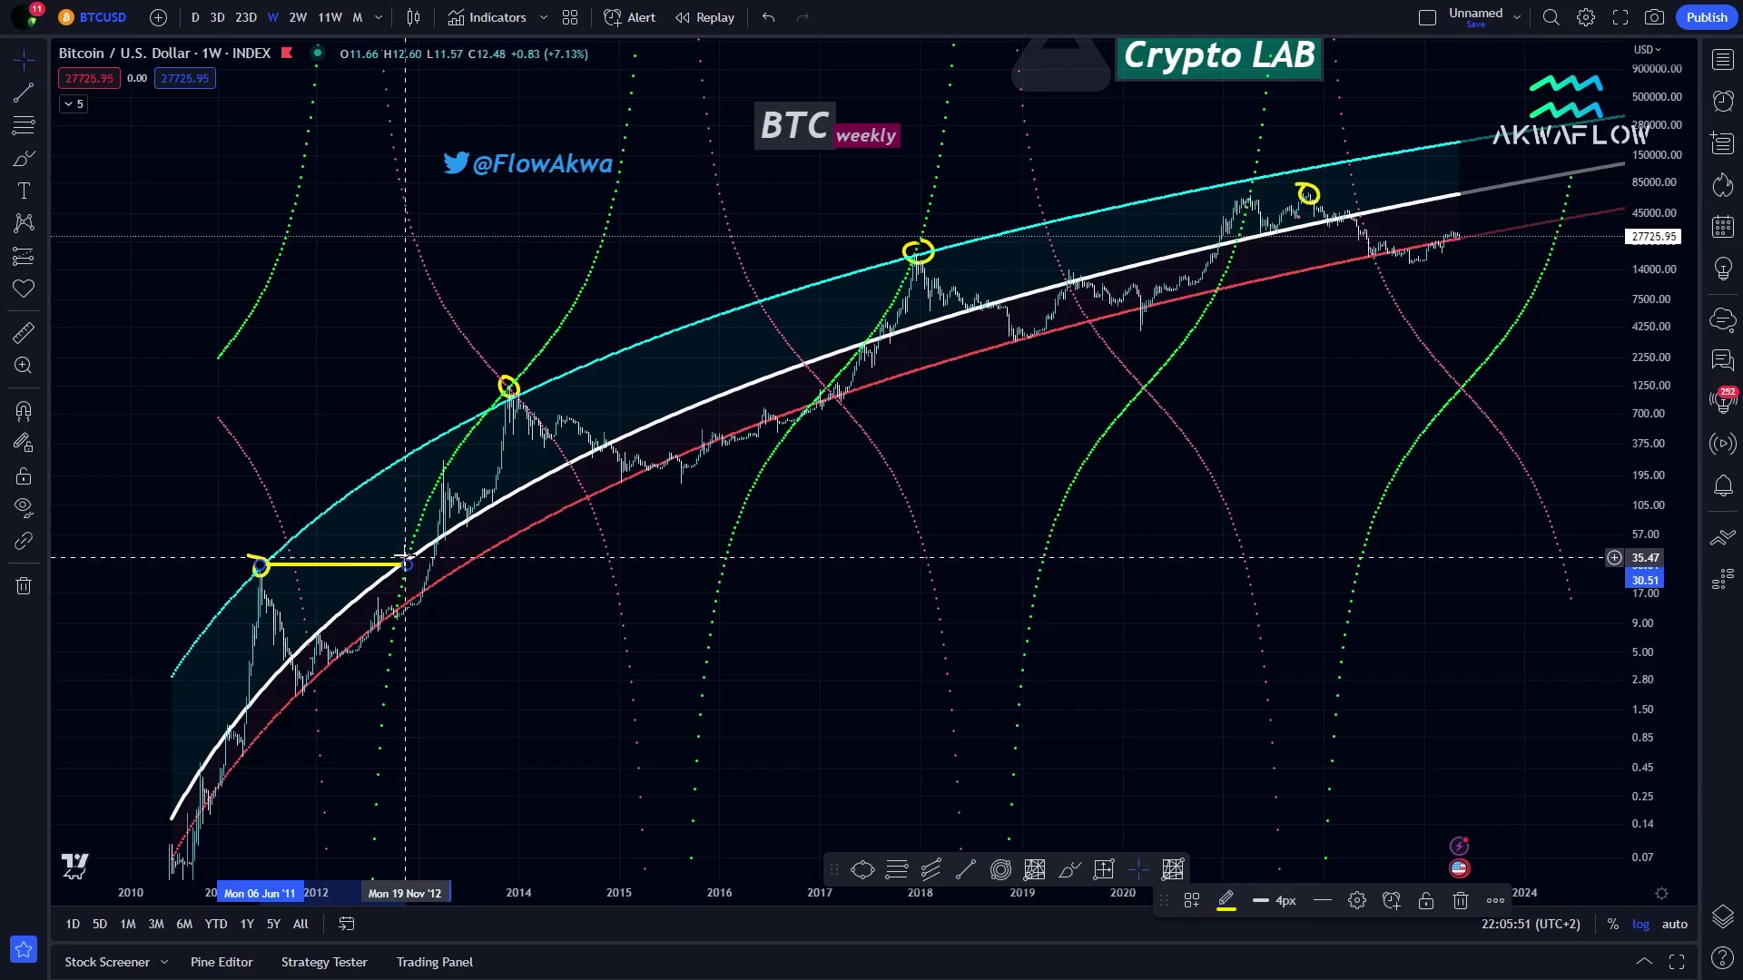
# Draw a vertical trend line from the horizontal line's November 2012 end down to about 11.68 and circle the price there
pyautogui.click(25, 160)
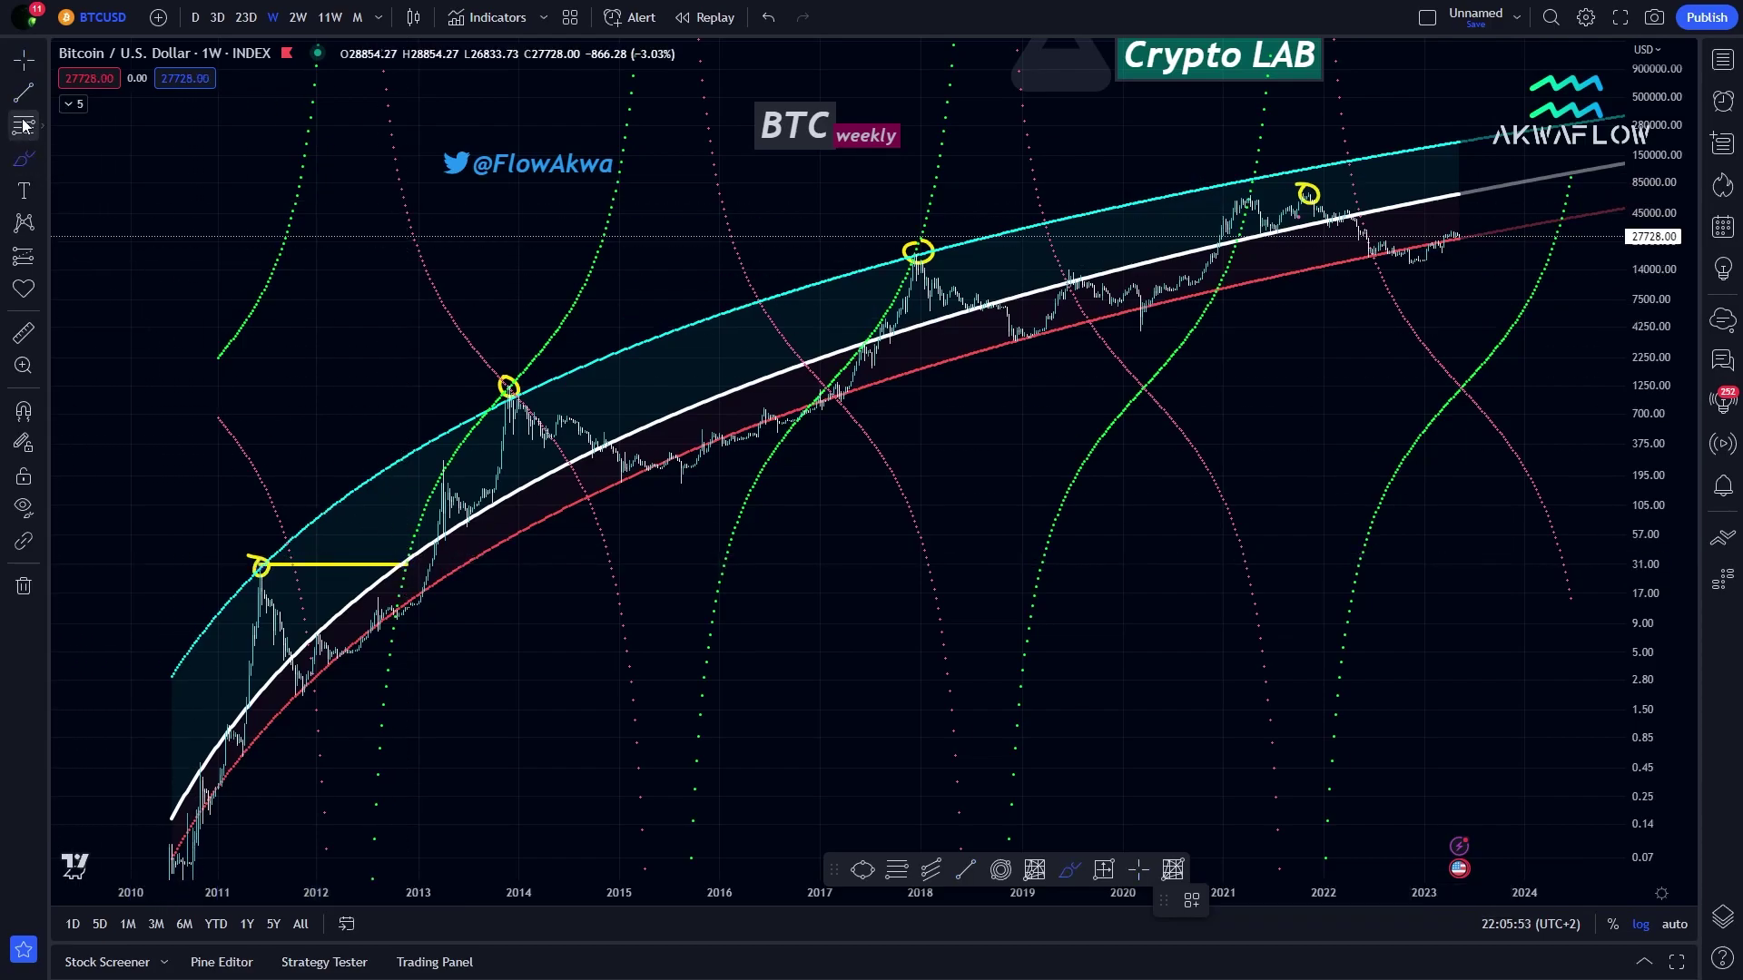
pyautogui.click(24, 98)
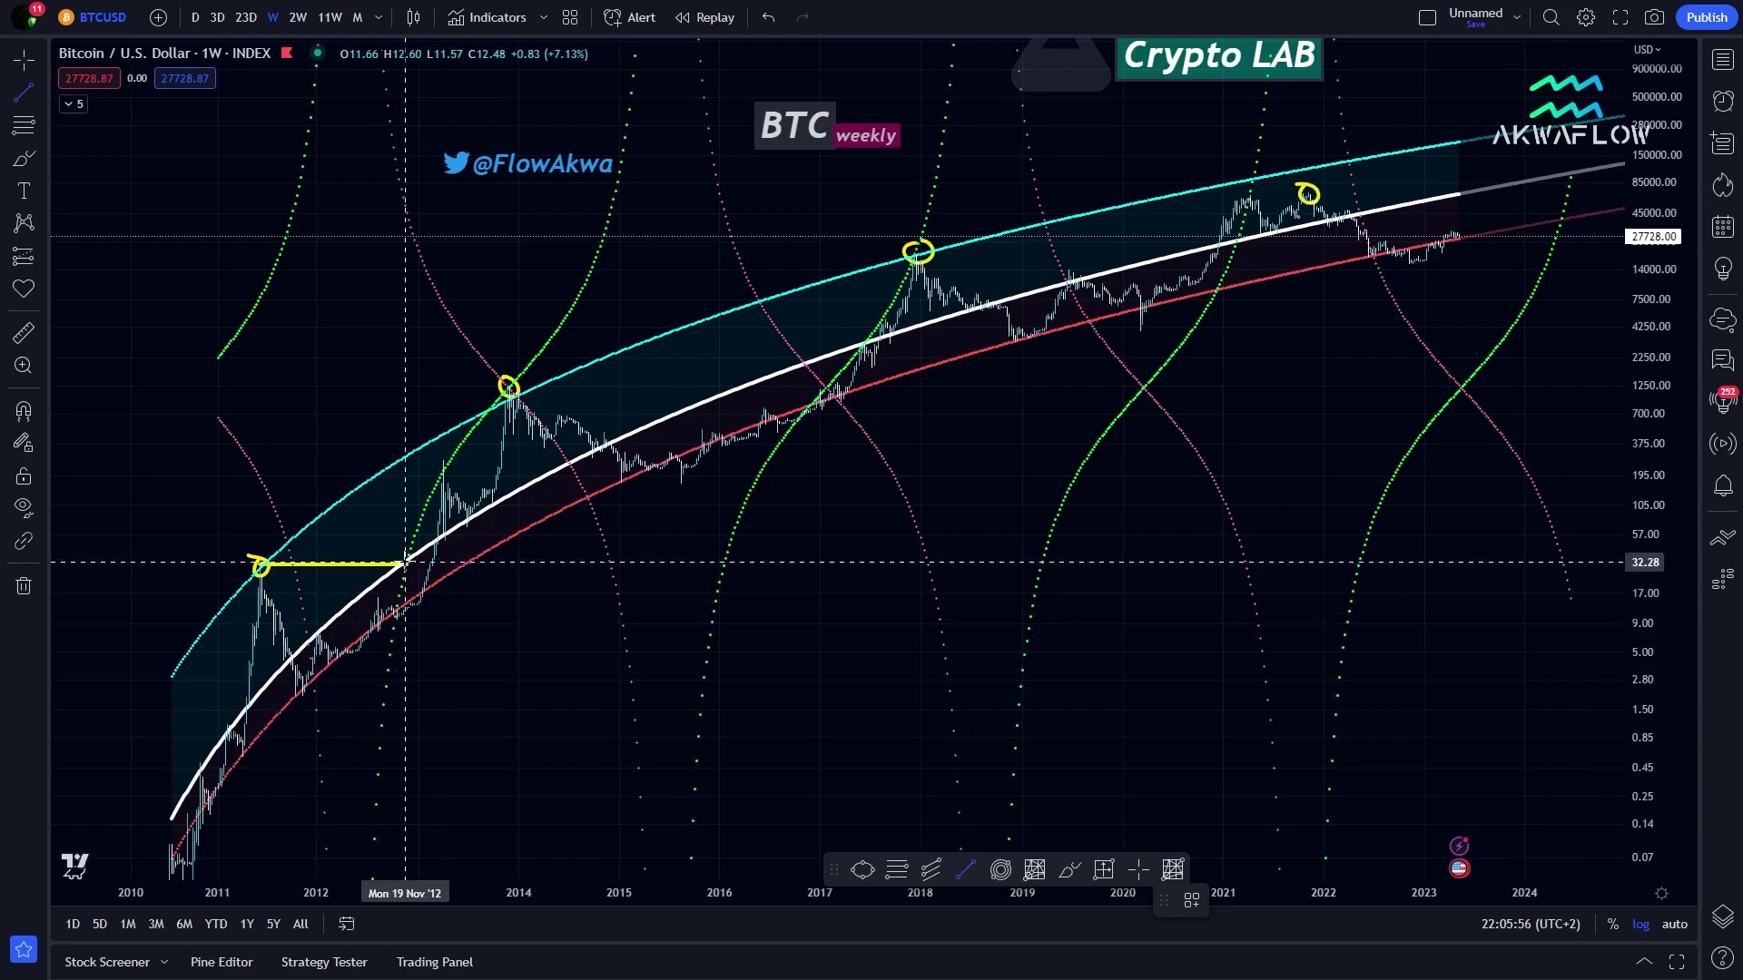
pyautogui.click(405, 564)
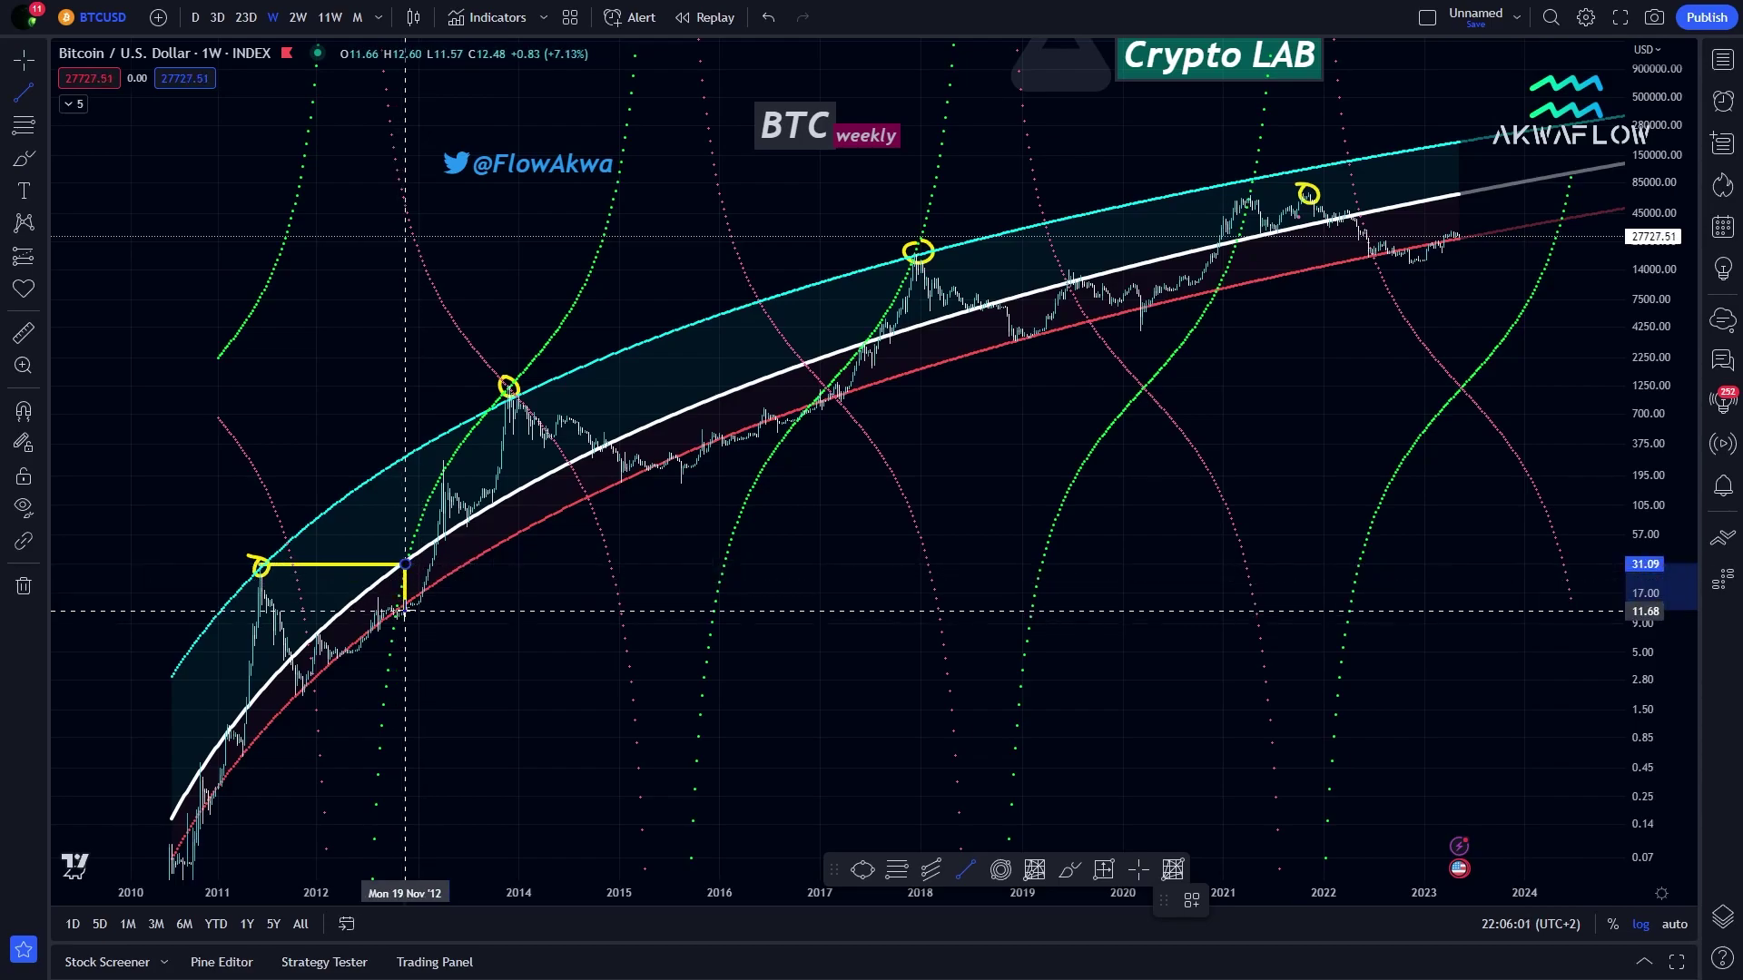
pyautogui.click(405, 612)
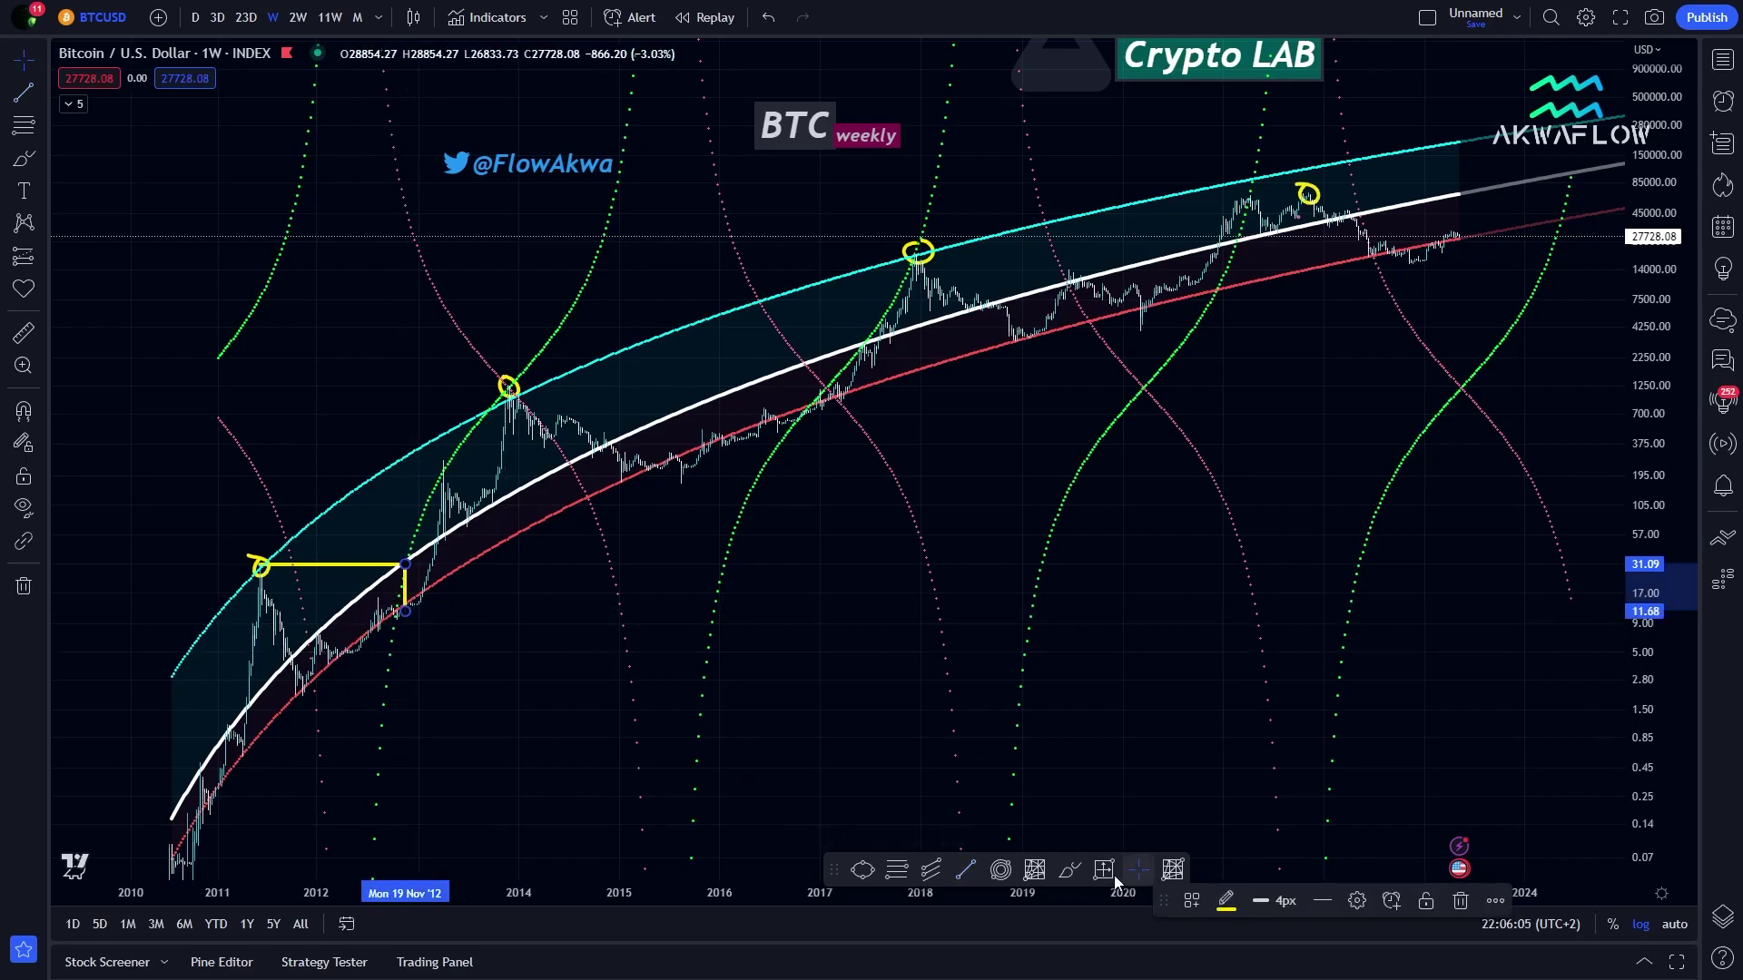
pyautogui.click(1071, 871)
pyautogui.moveTo(390, 601); pyautogui.dragTo(388, 603)
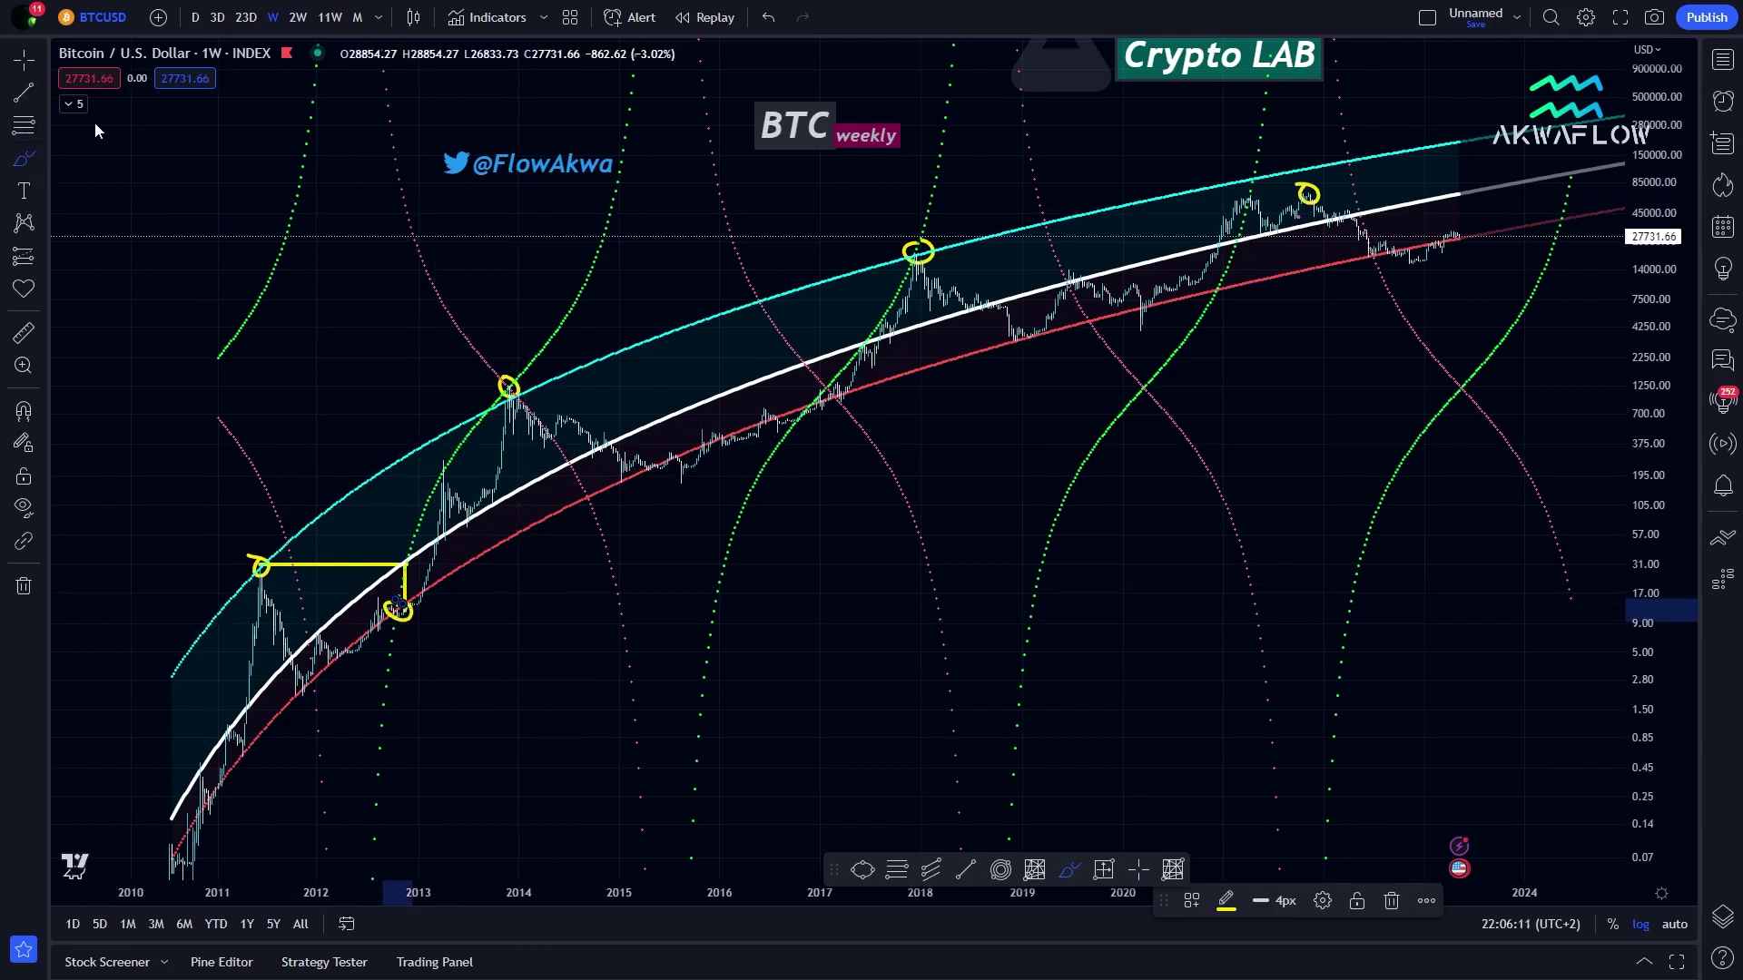
# Draw a trend line at about 1,200 from the December 2013 peak to the white curve in April 2016, plus a vertical line down to about 410
pyautogui.click(24, 92)
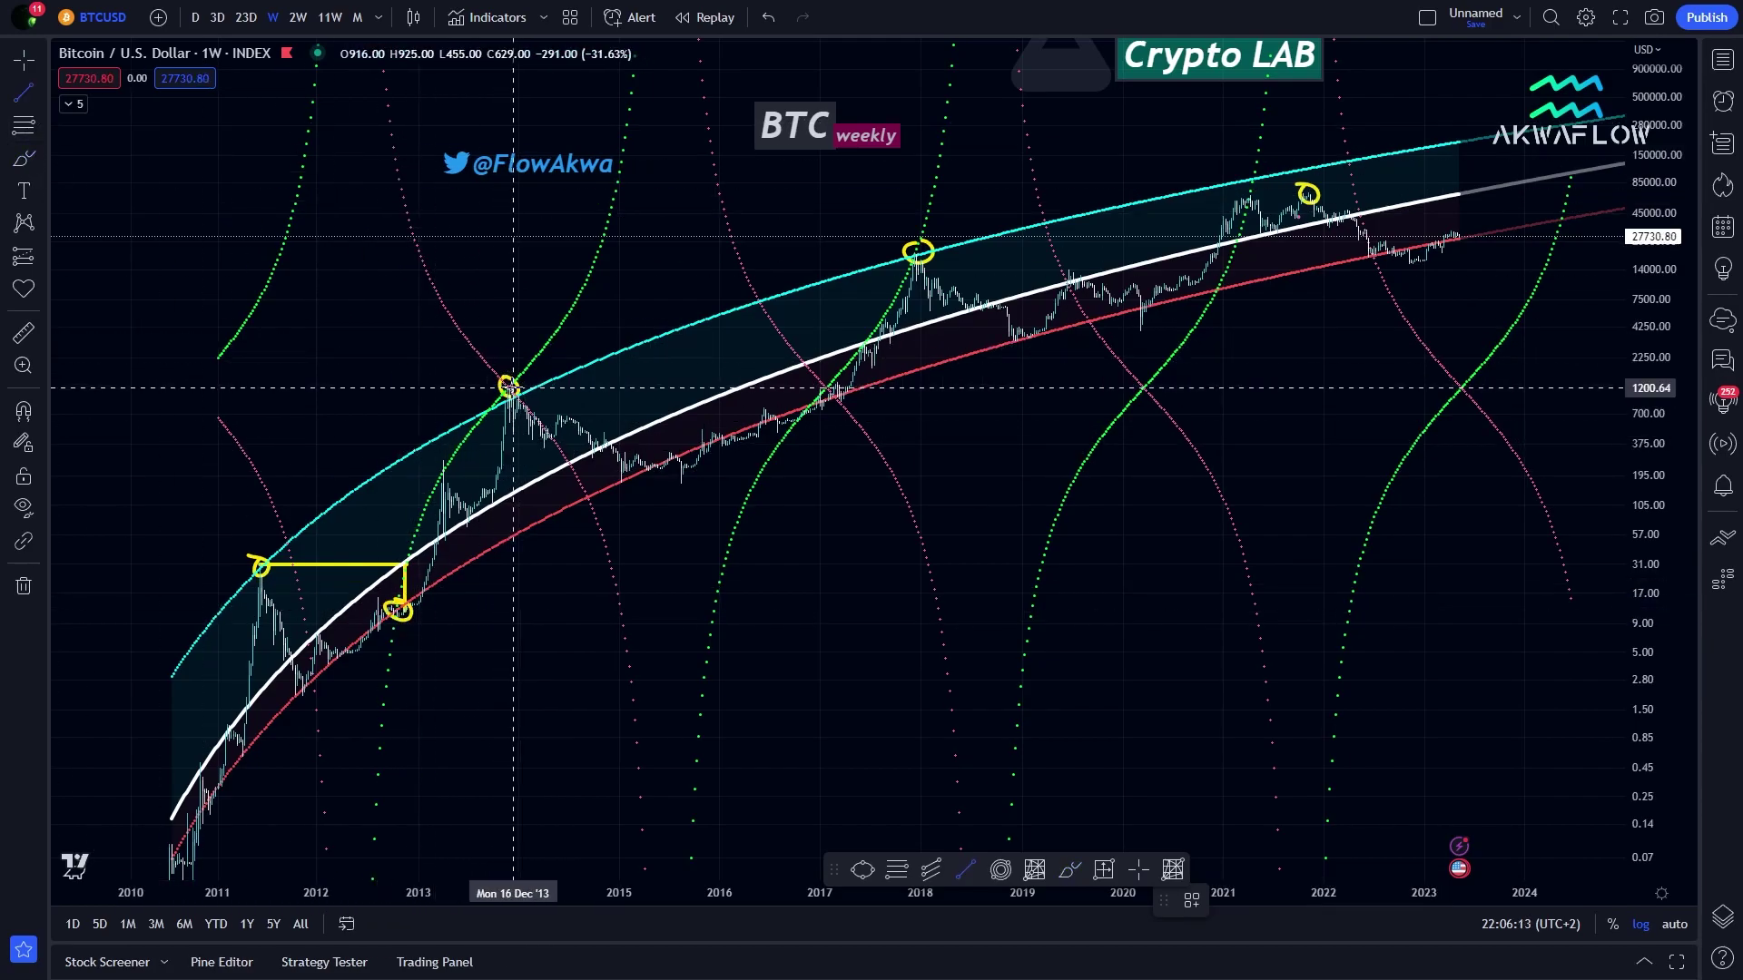
pyautogui.click(510, 387)
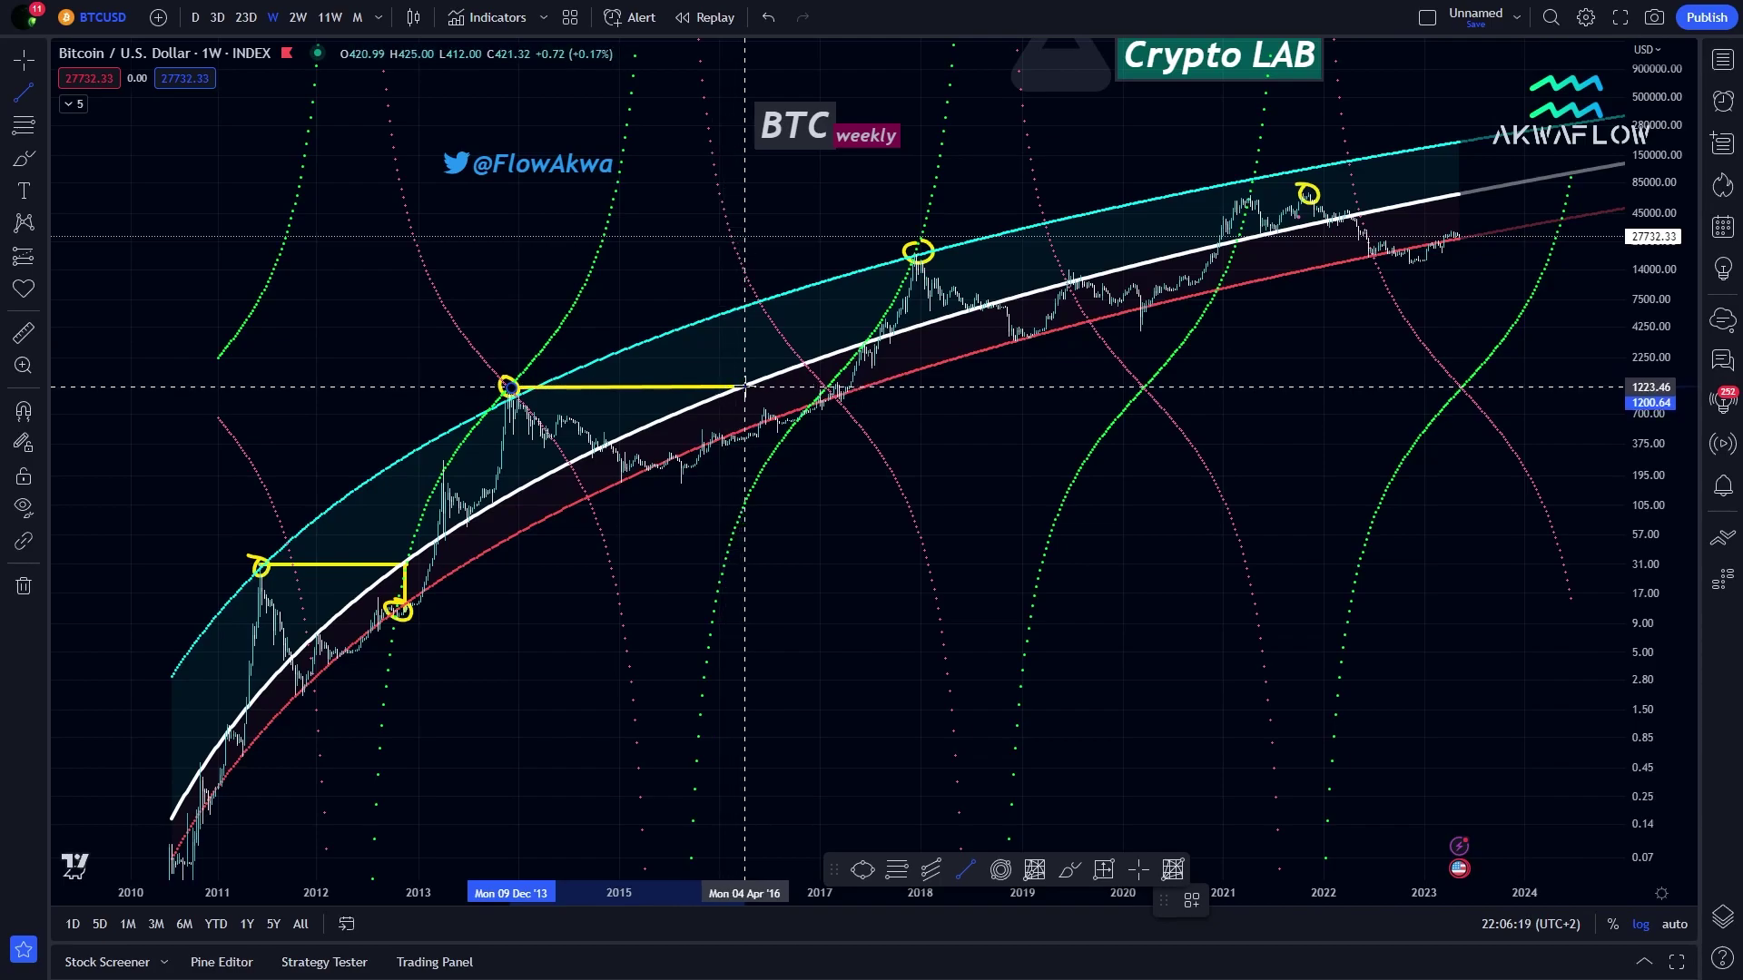
pyautogui.click(744, 388)
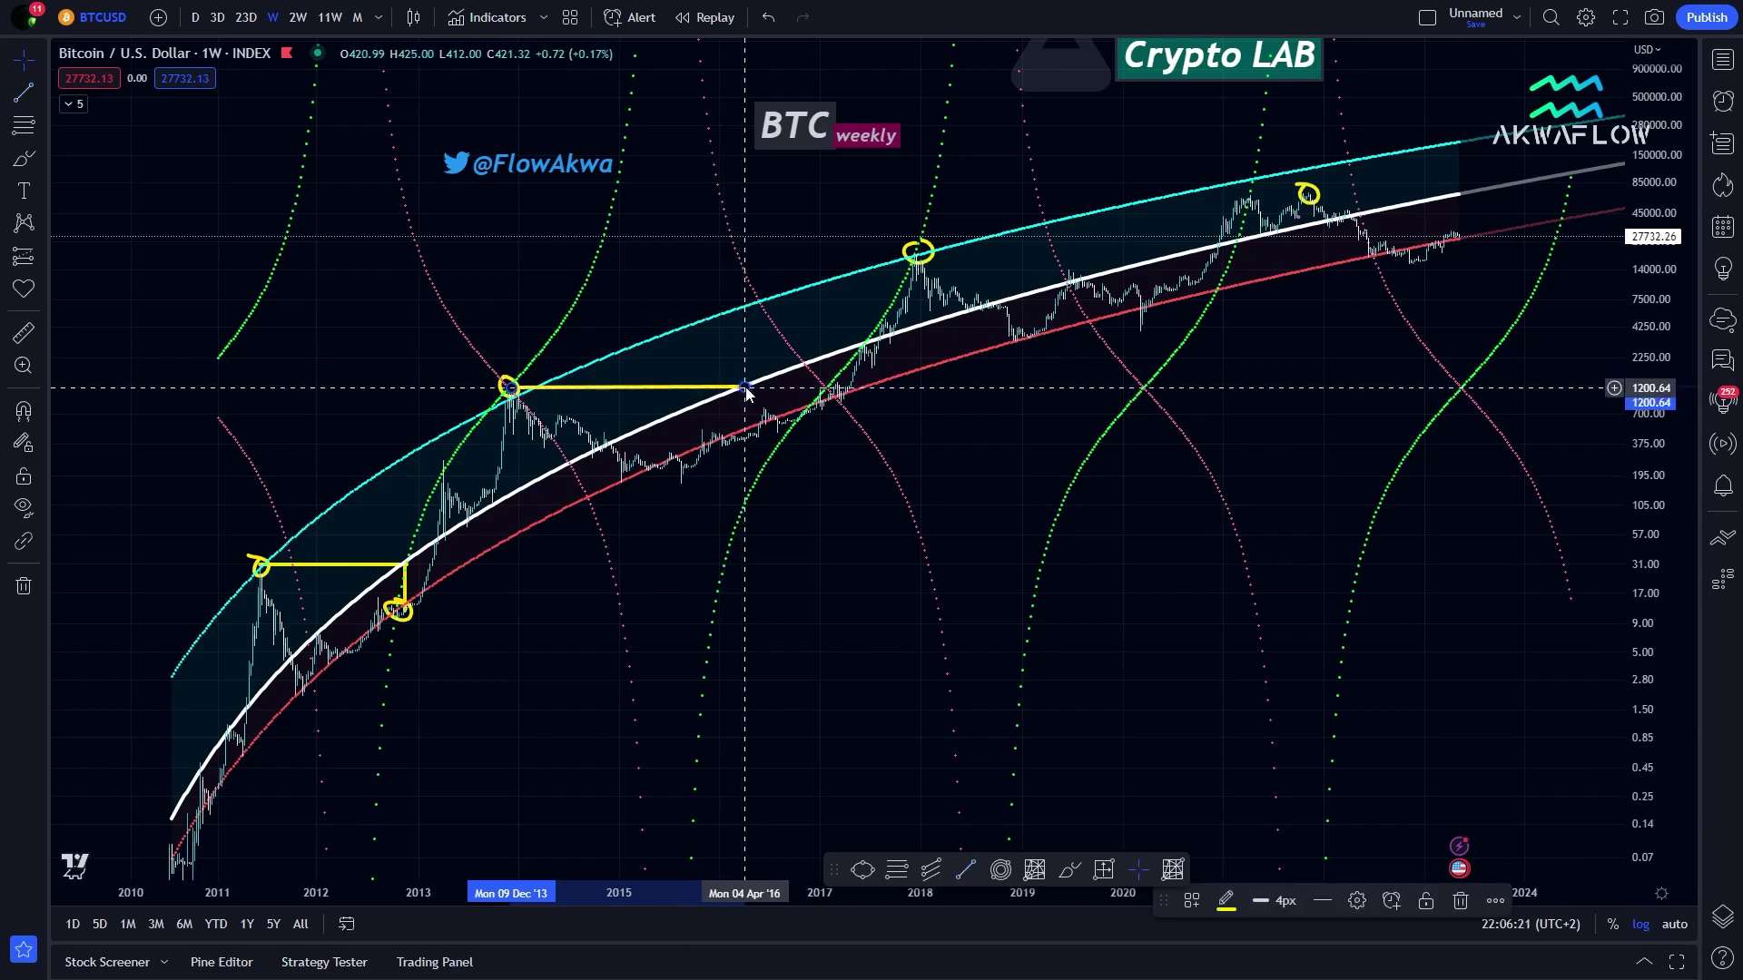
pyautogui.hotkey('alt', 't')
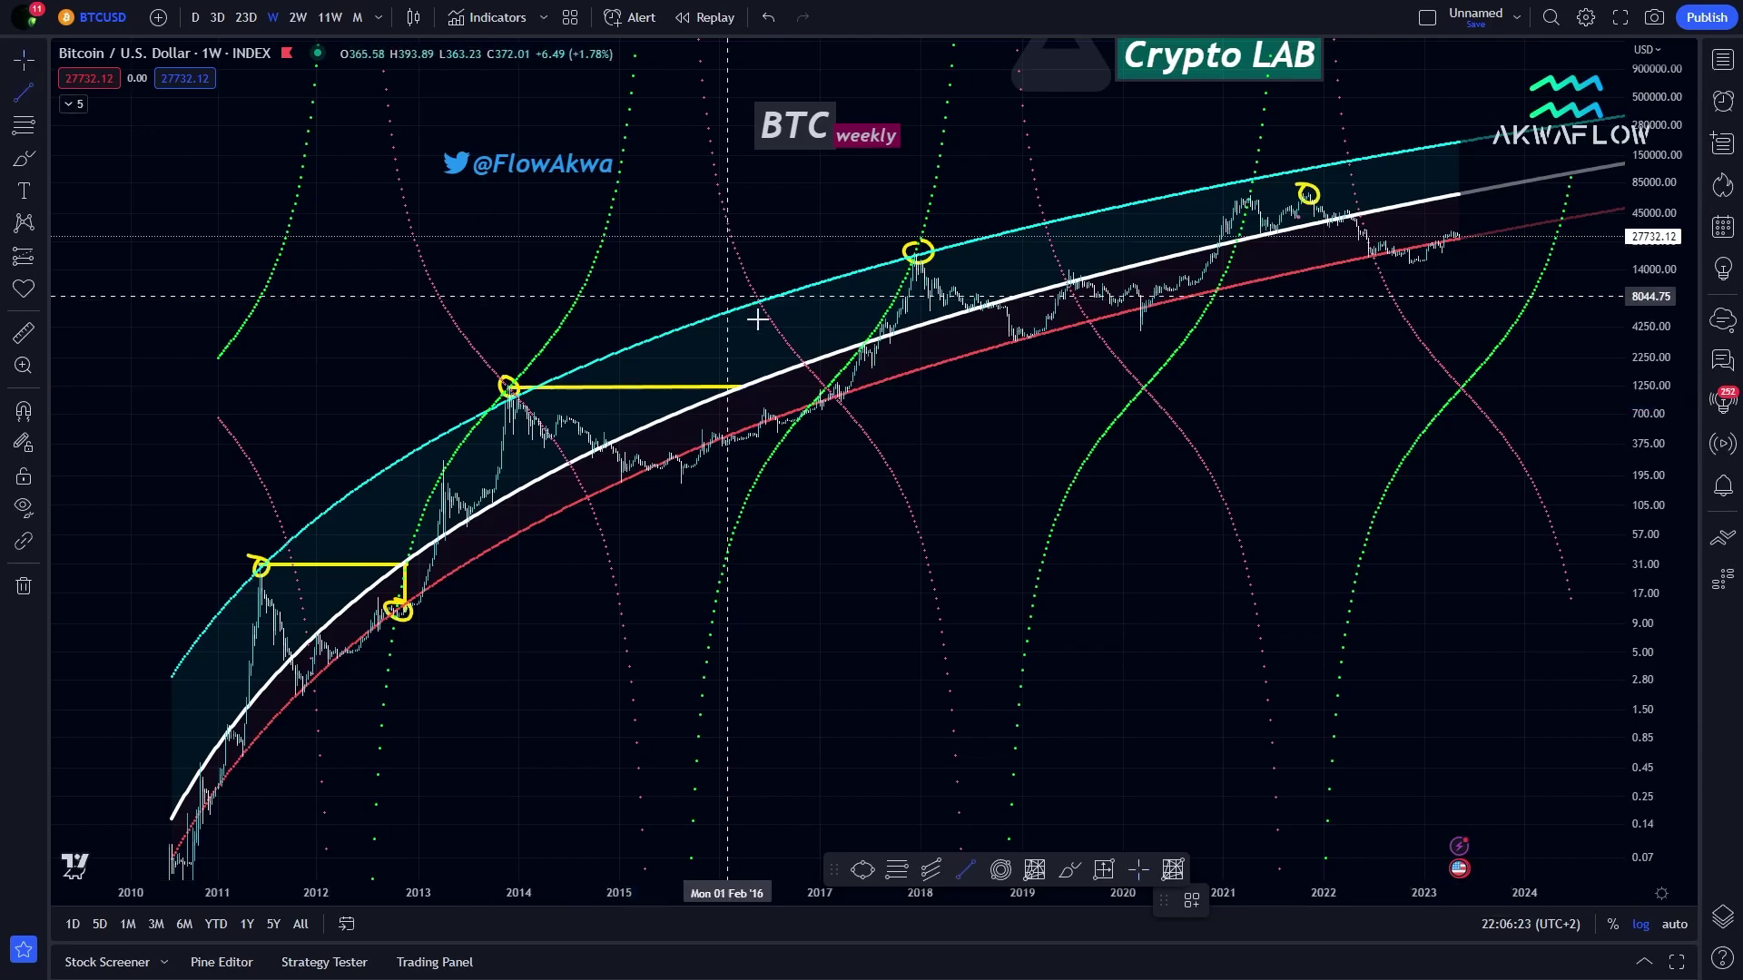
pyautogui.click(745, 388)
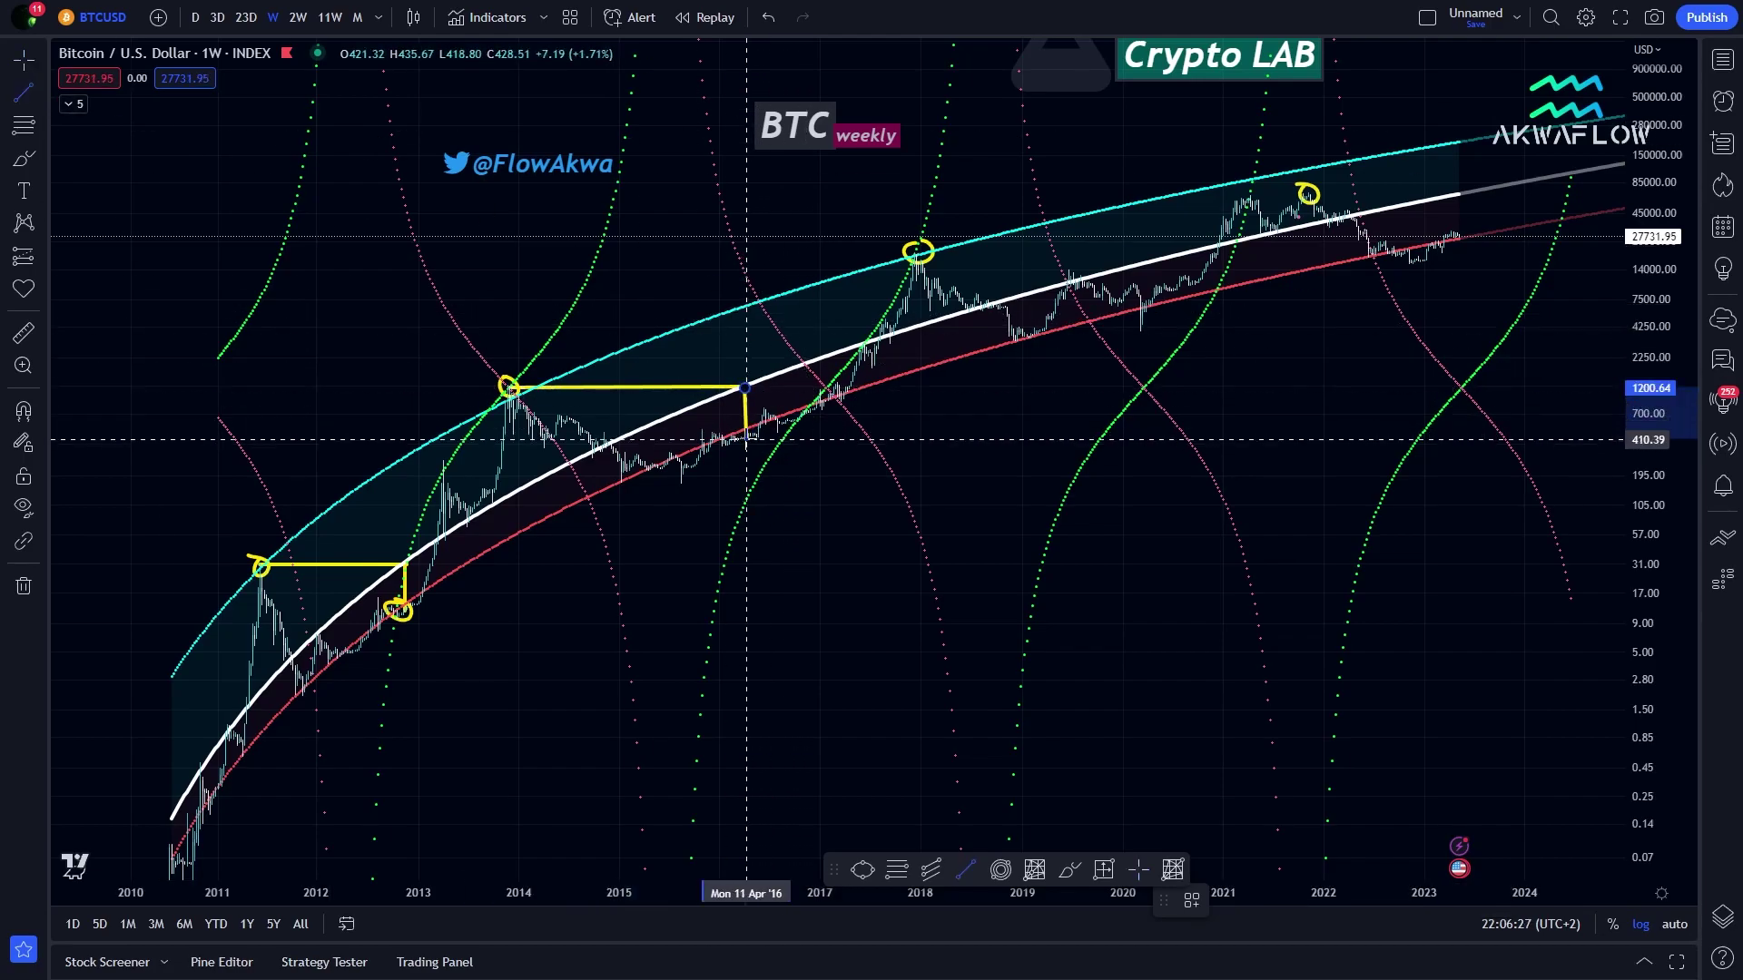
pyautogui.click(747, 439)
# Draw a horizontal trend line from the December 2017 peak to the white curve in 2020, plus a vertical line down to about 9,007
pyautogui.click(25, 92)
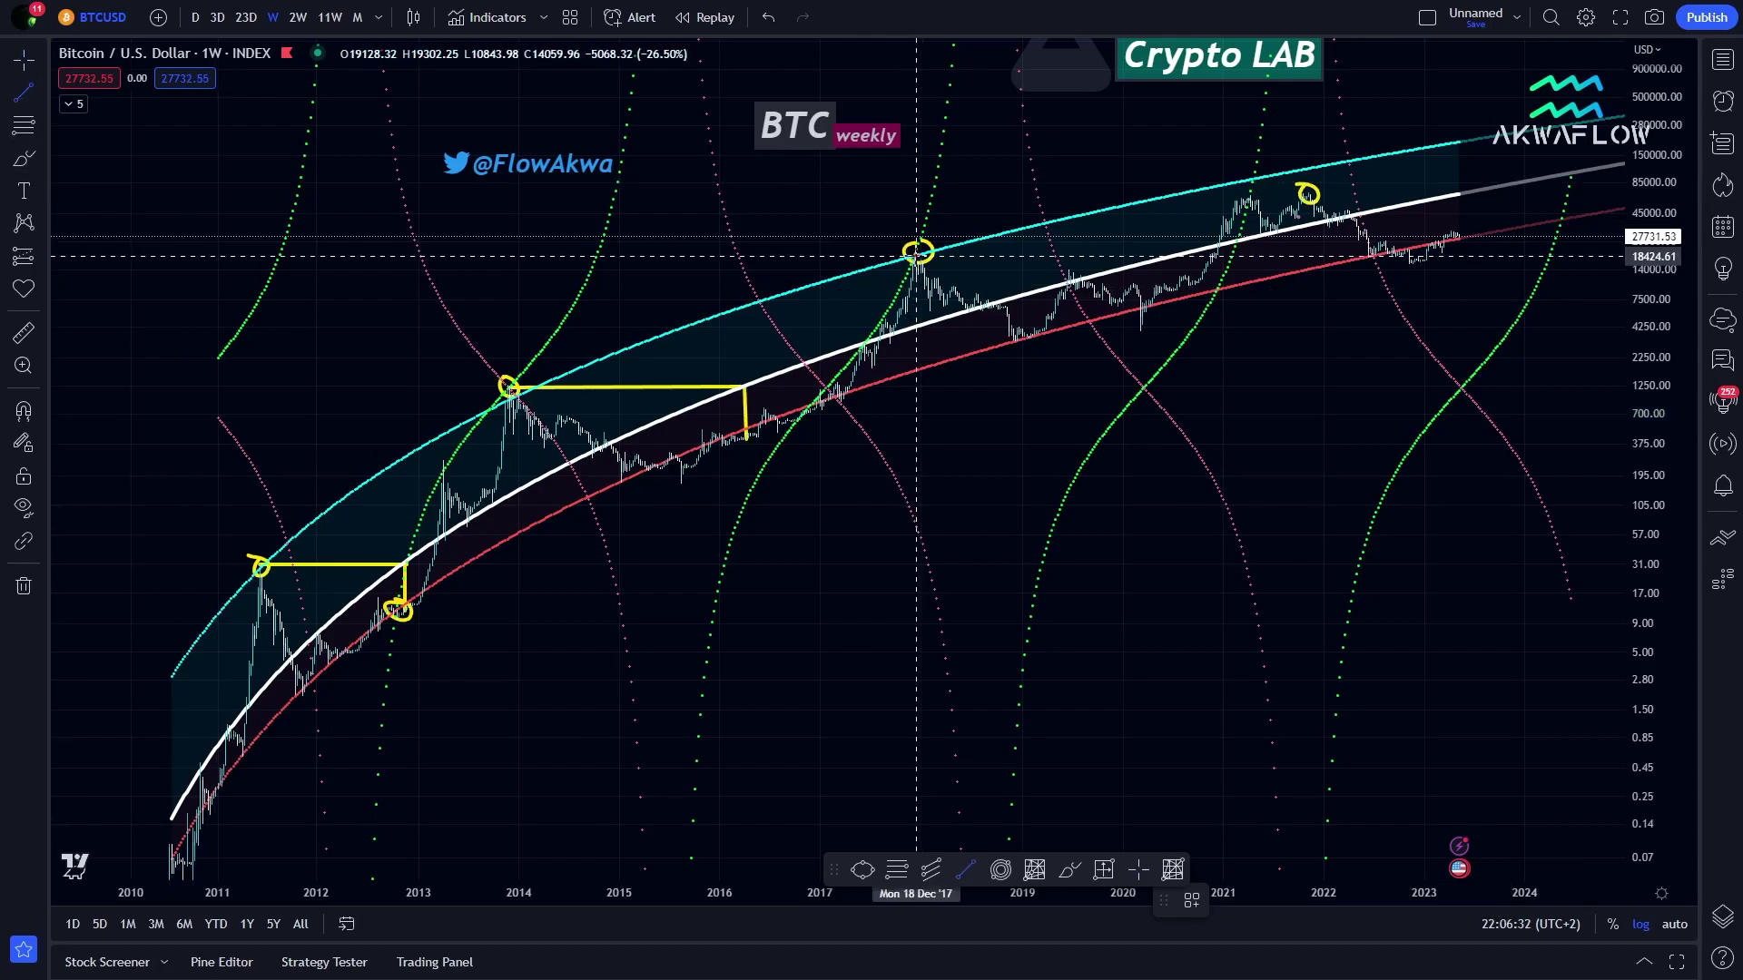
pyautogui.click(917, 255)
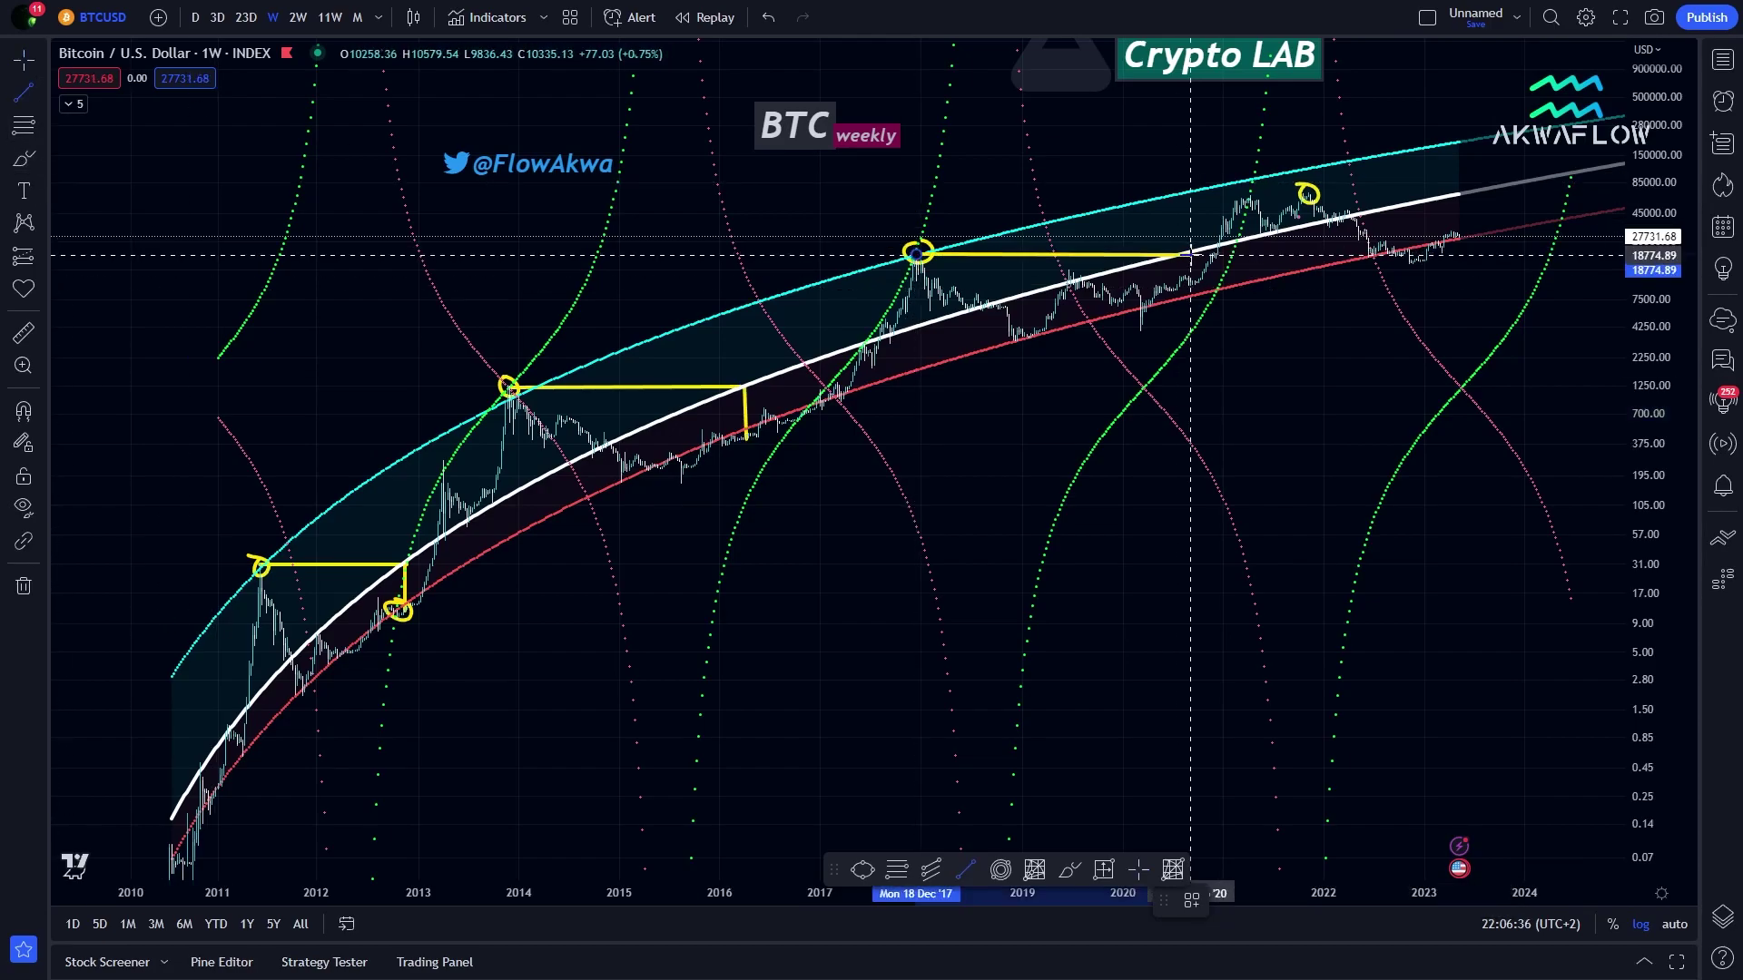
pyautogui.click(1190, 255)
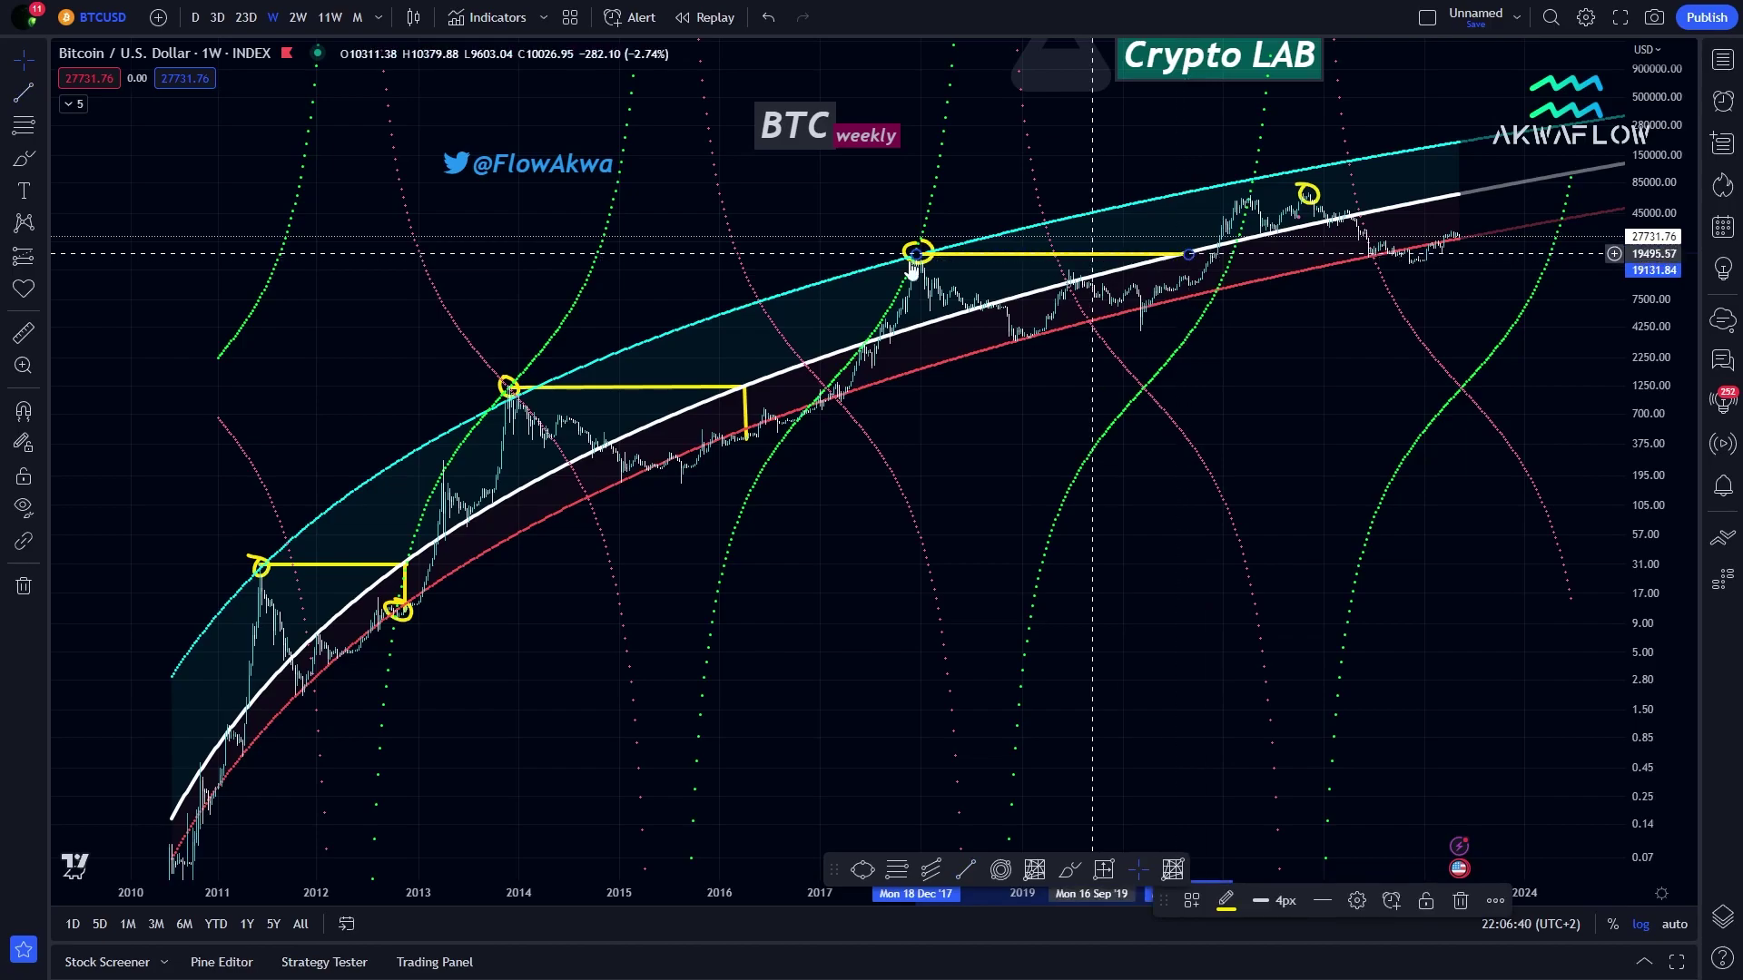
pyautogui.click(25, 92)
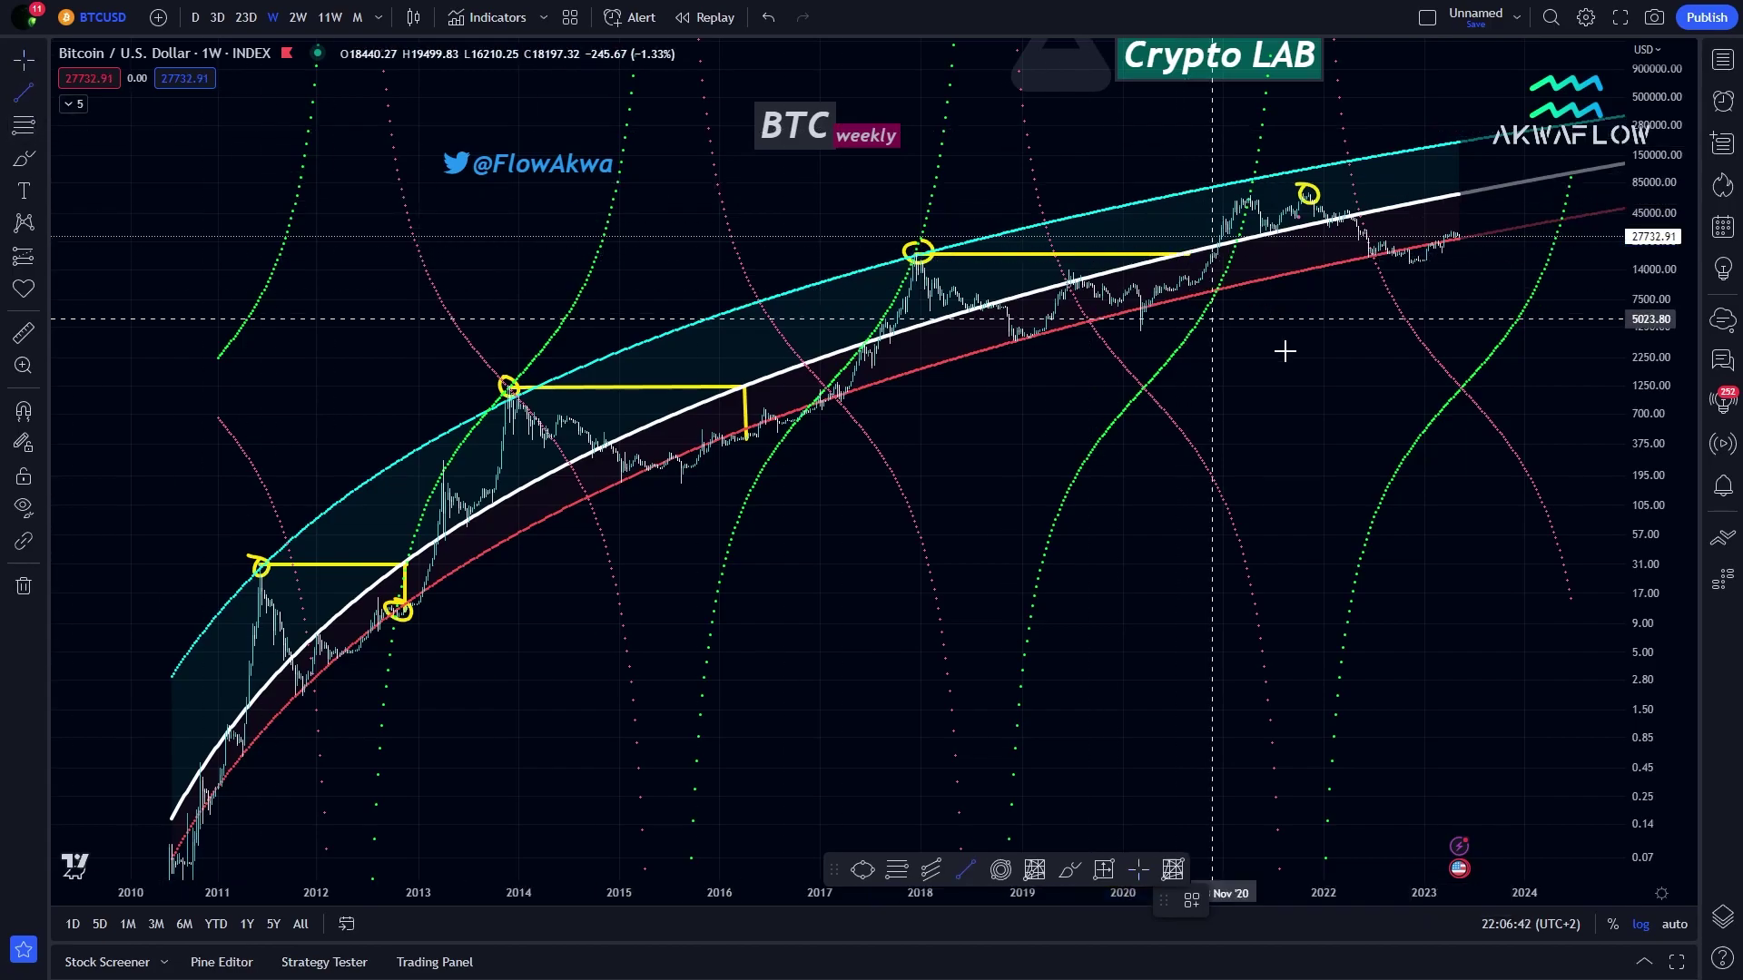
pyautogui.click(1188, 254)
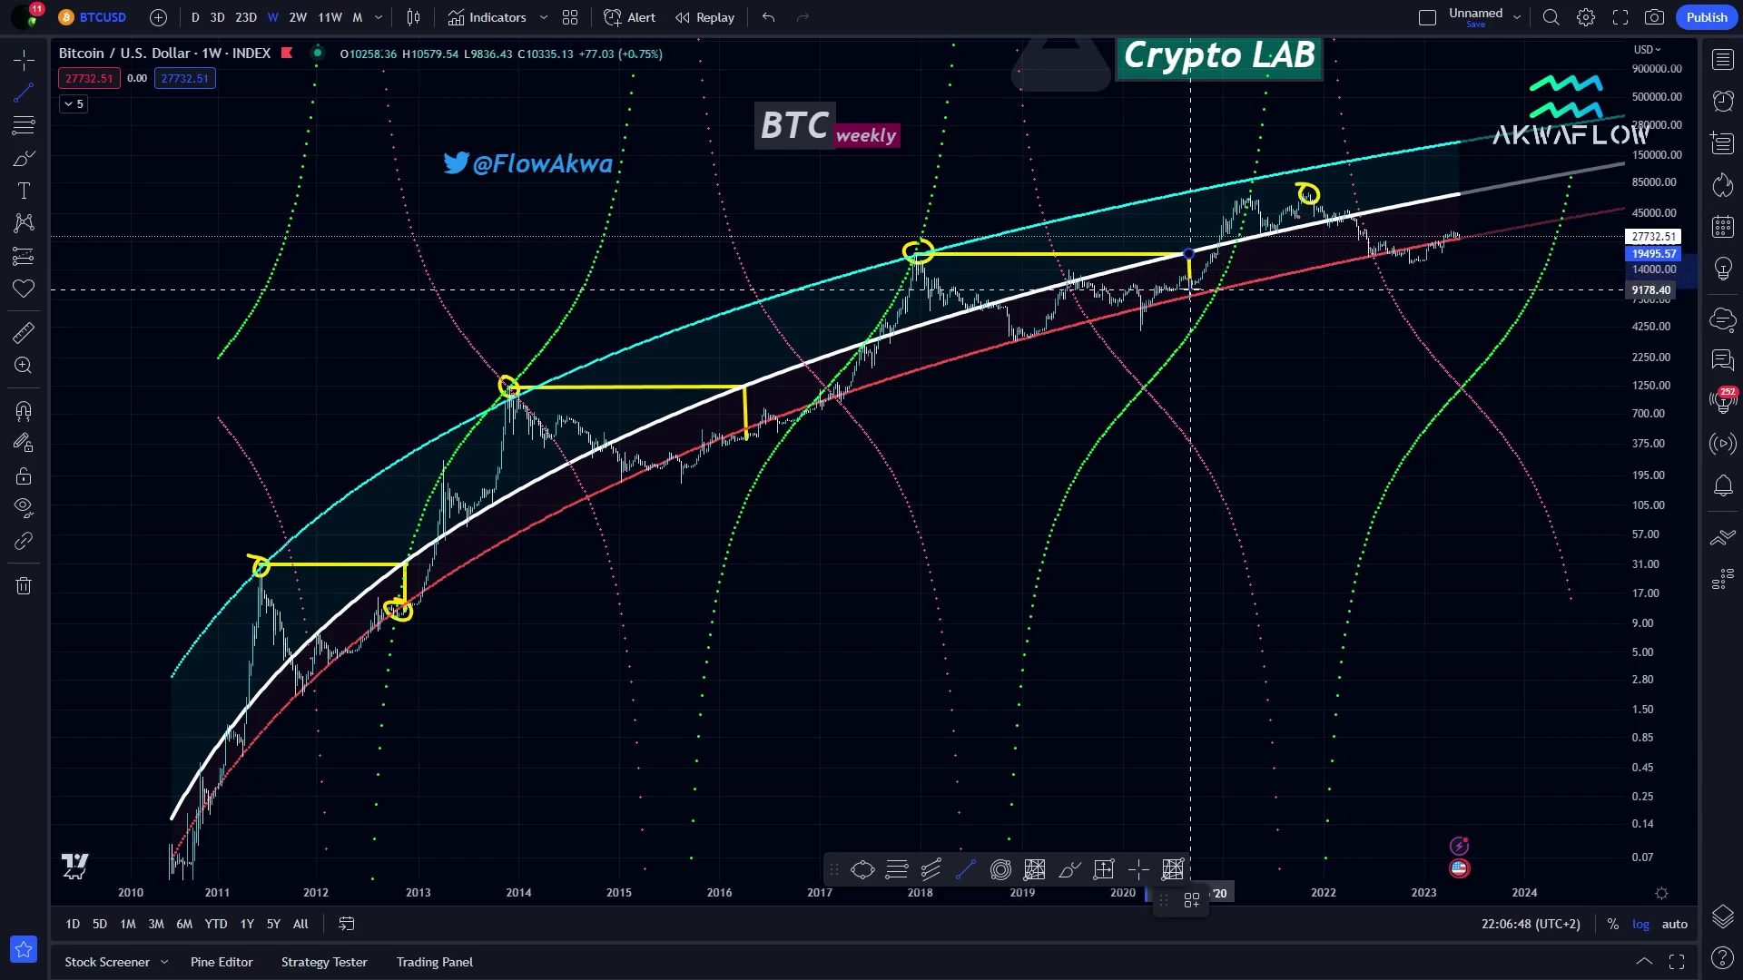
pyautogui.click(1188, 290)
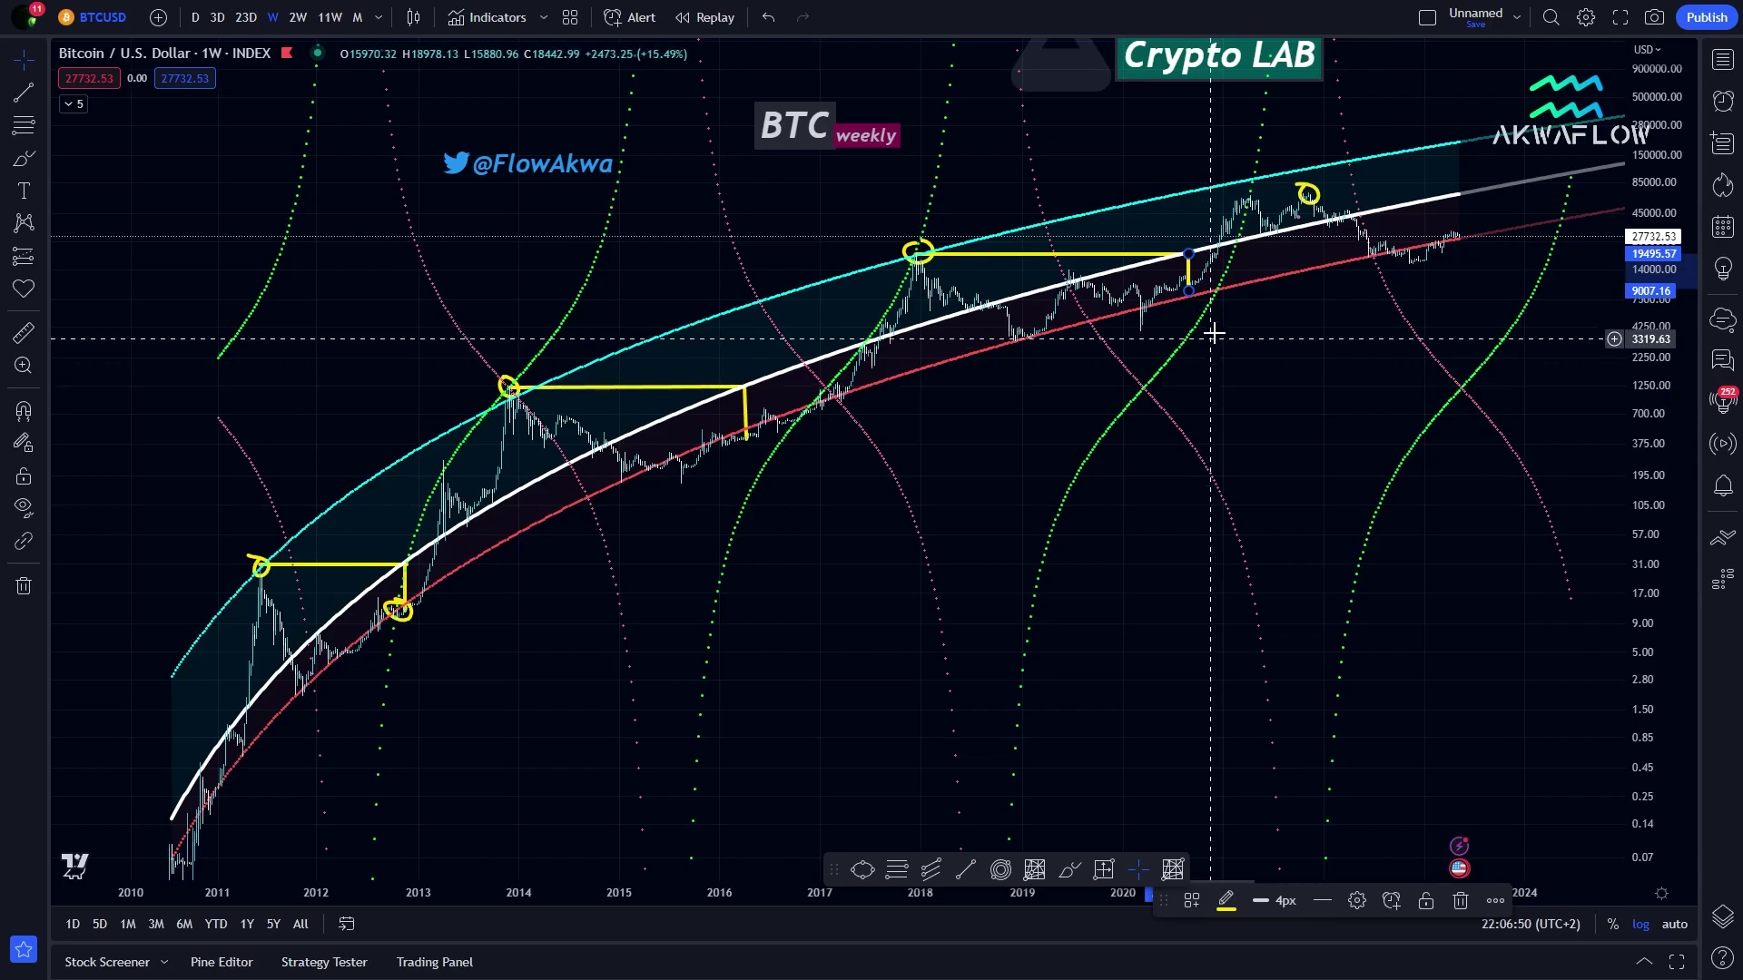
# Draw a horizontal trend line at about 70,751 from the November 2021 peak to the white curve in June 2023, plus a vertical line down to about 28,873
pyautogui.scroll(3, 1217, 339)
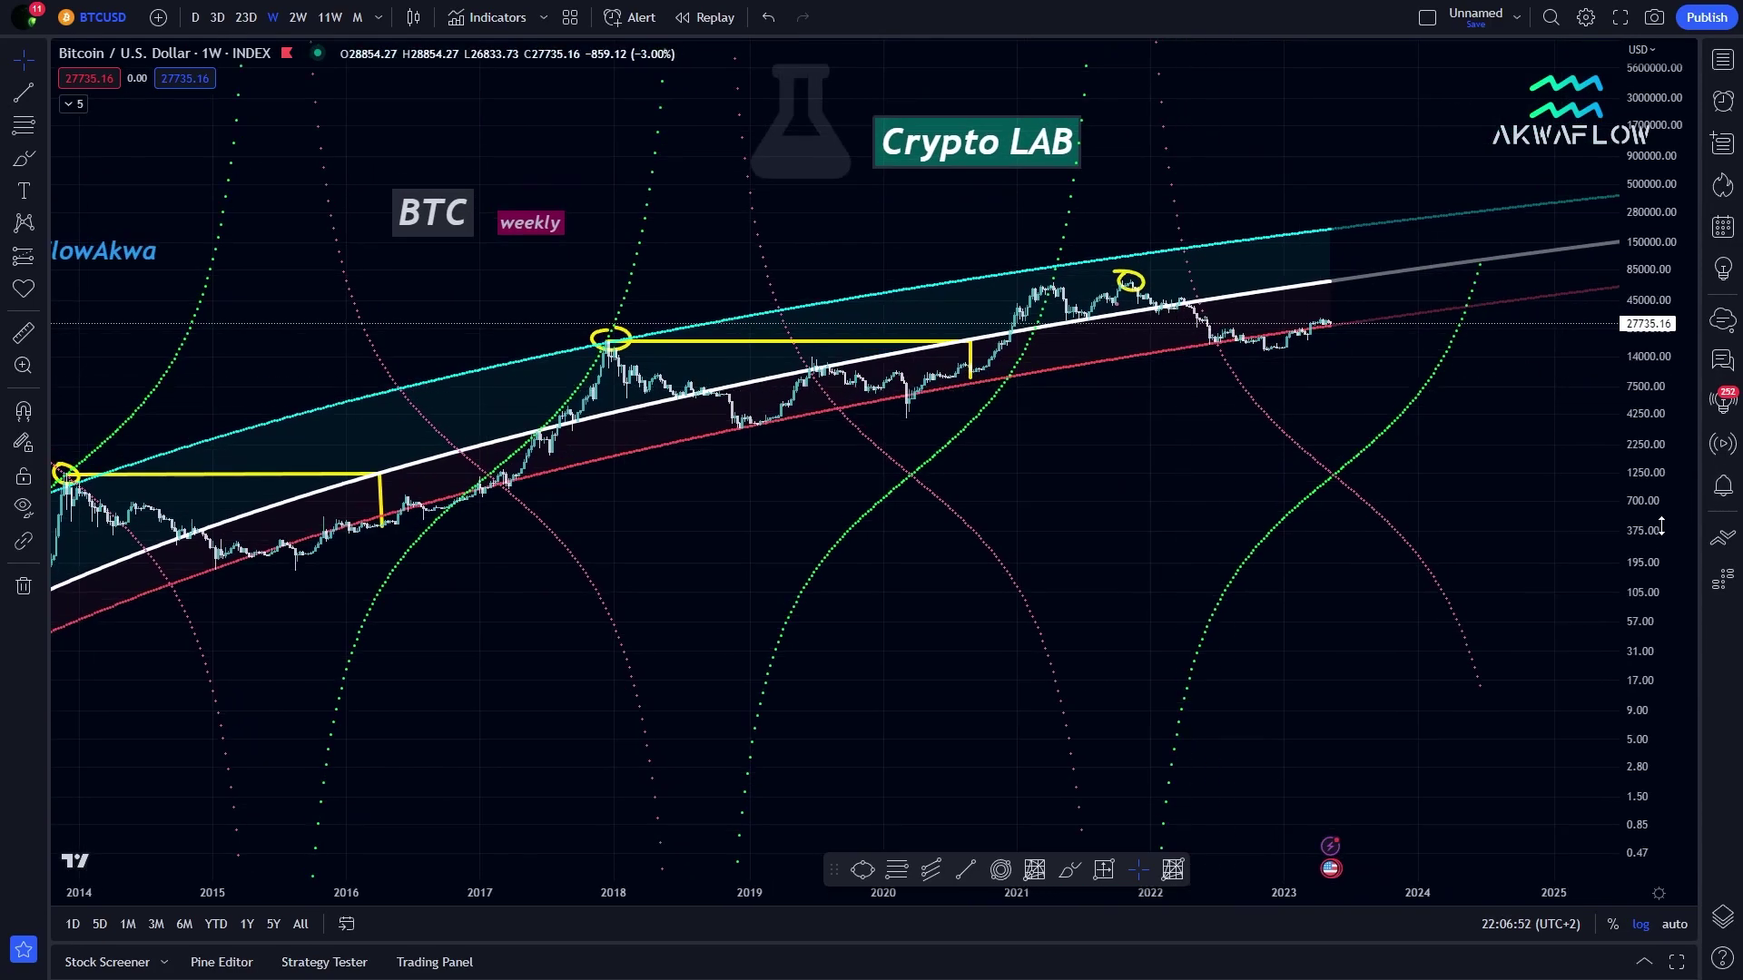
pyautogui.moveTo(1661, 527)
pyautogui.mouseDown()
pyautogui.moveTo(1548, 234)
pyautogui.moveTo(1334, 323)
pyautogui.moveTo(1293, 392)
pyautogui.mouseUp()
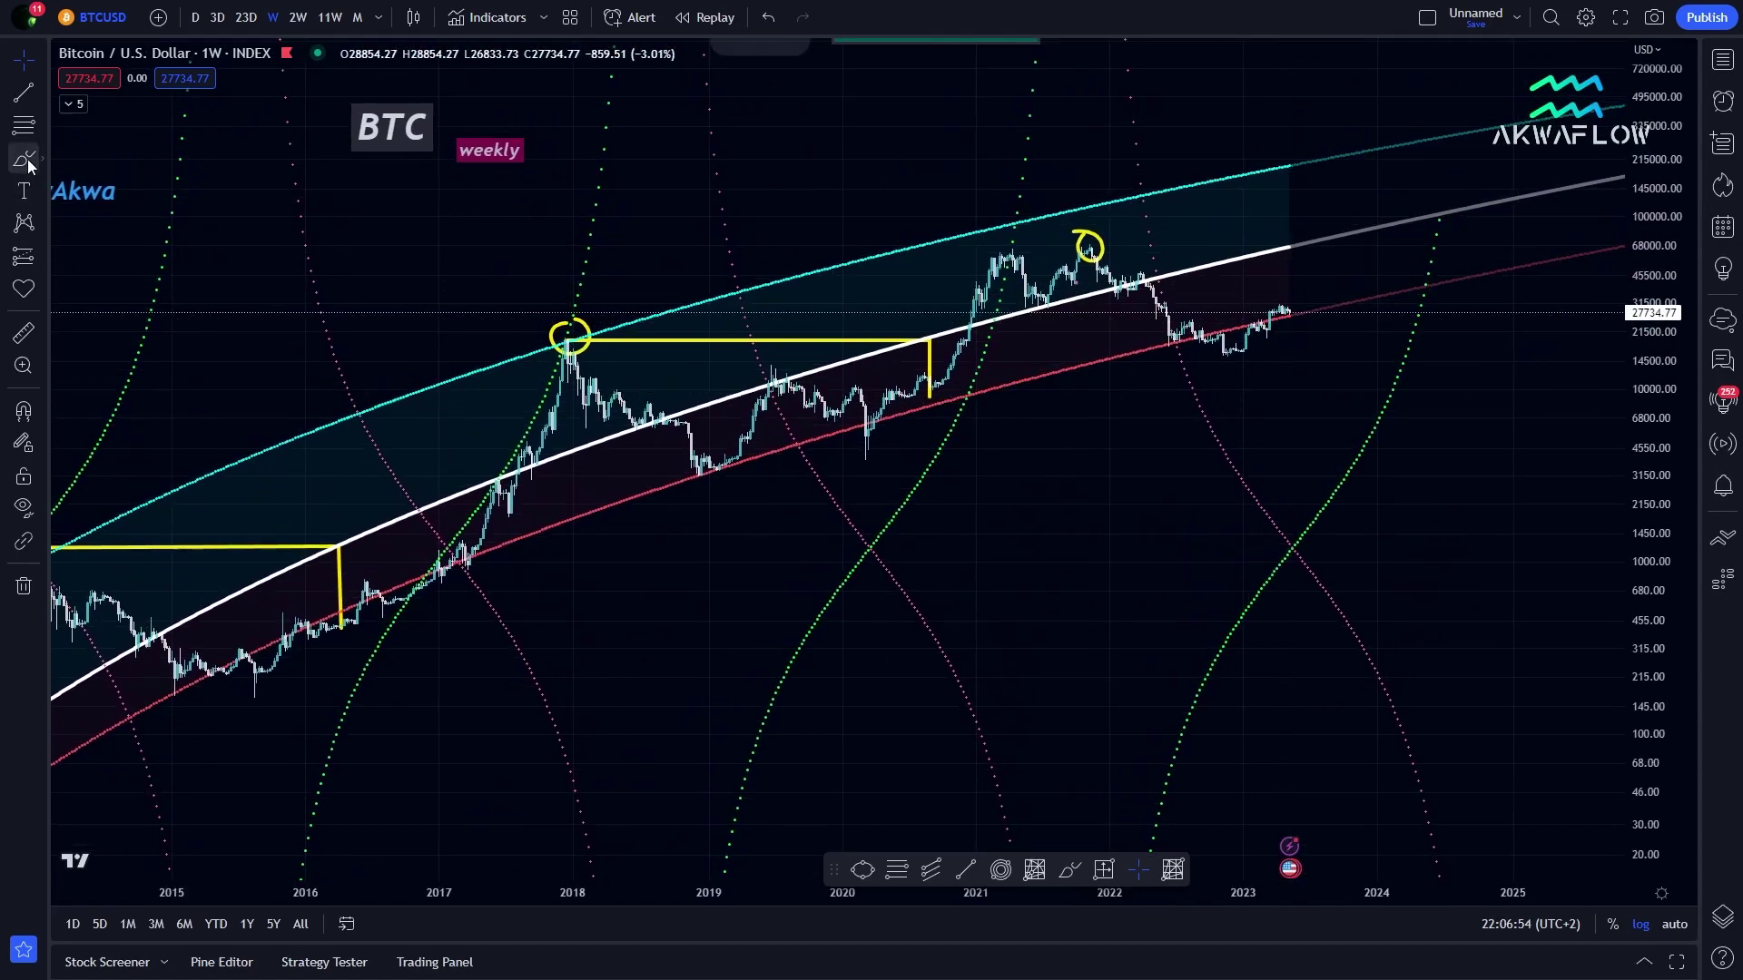
pyautogui.click(24, 95)
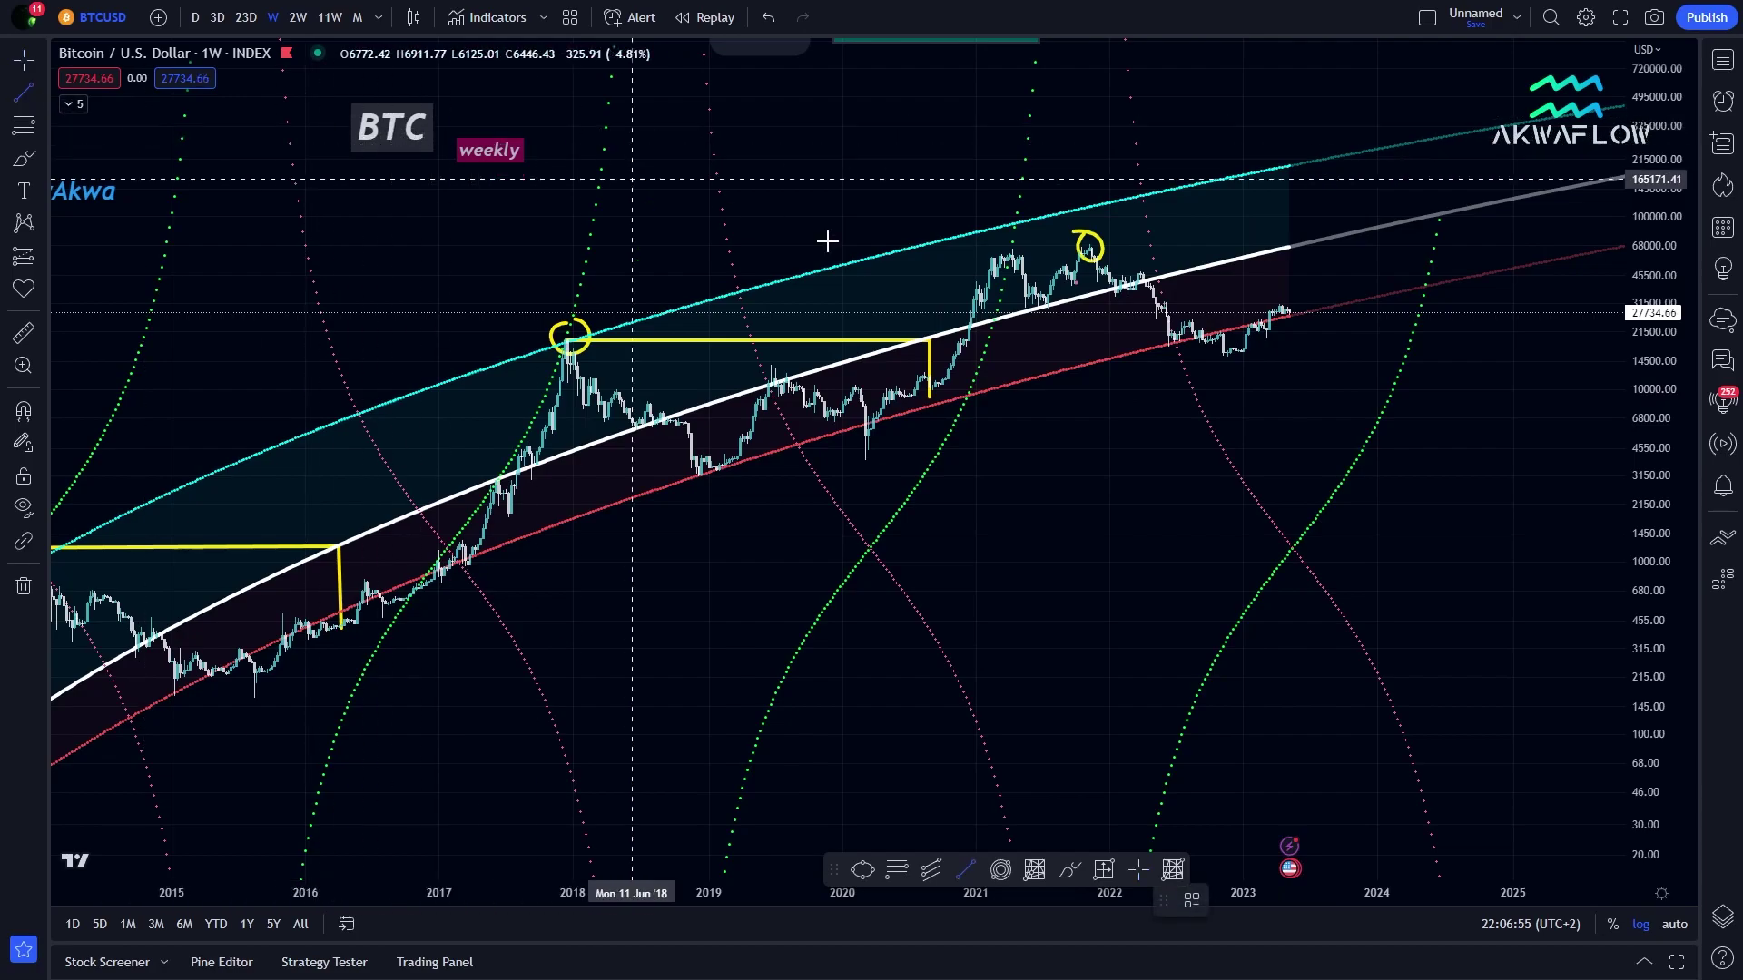
pyautogui.click(1090, 244)
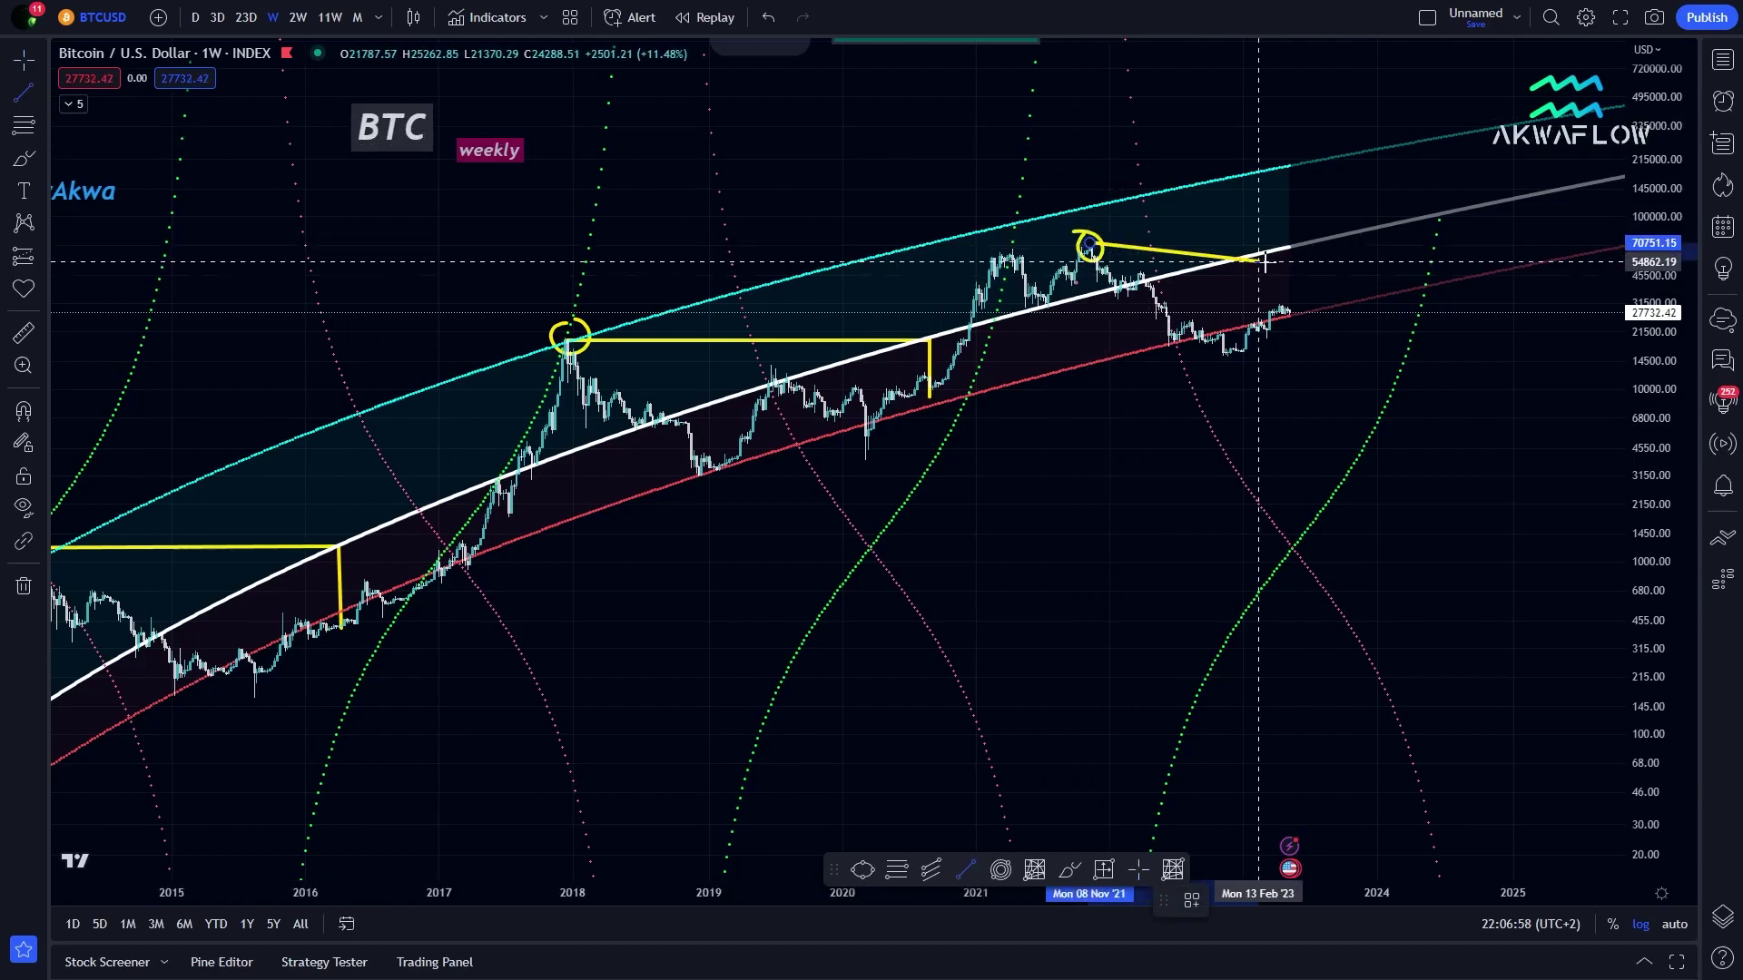
pyautogui.click(1304, 243)
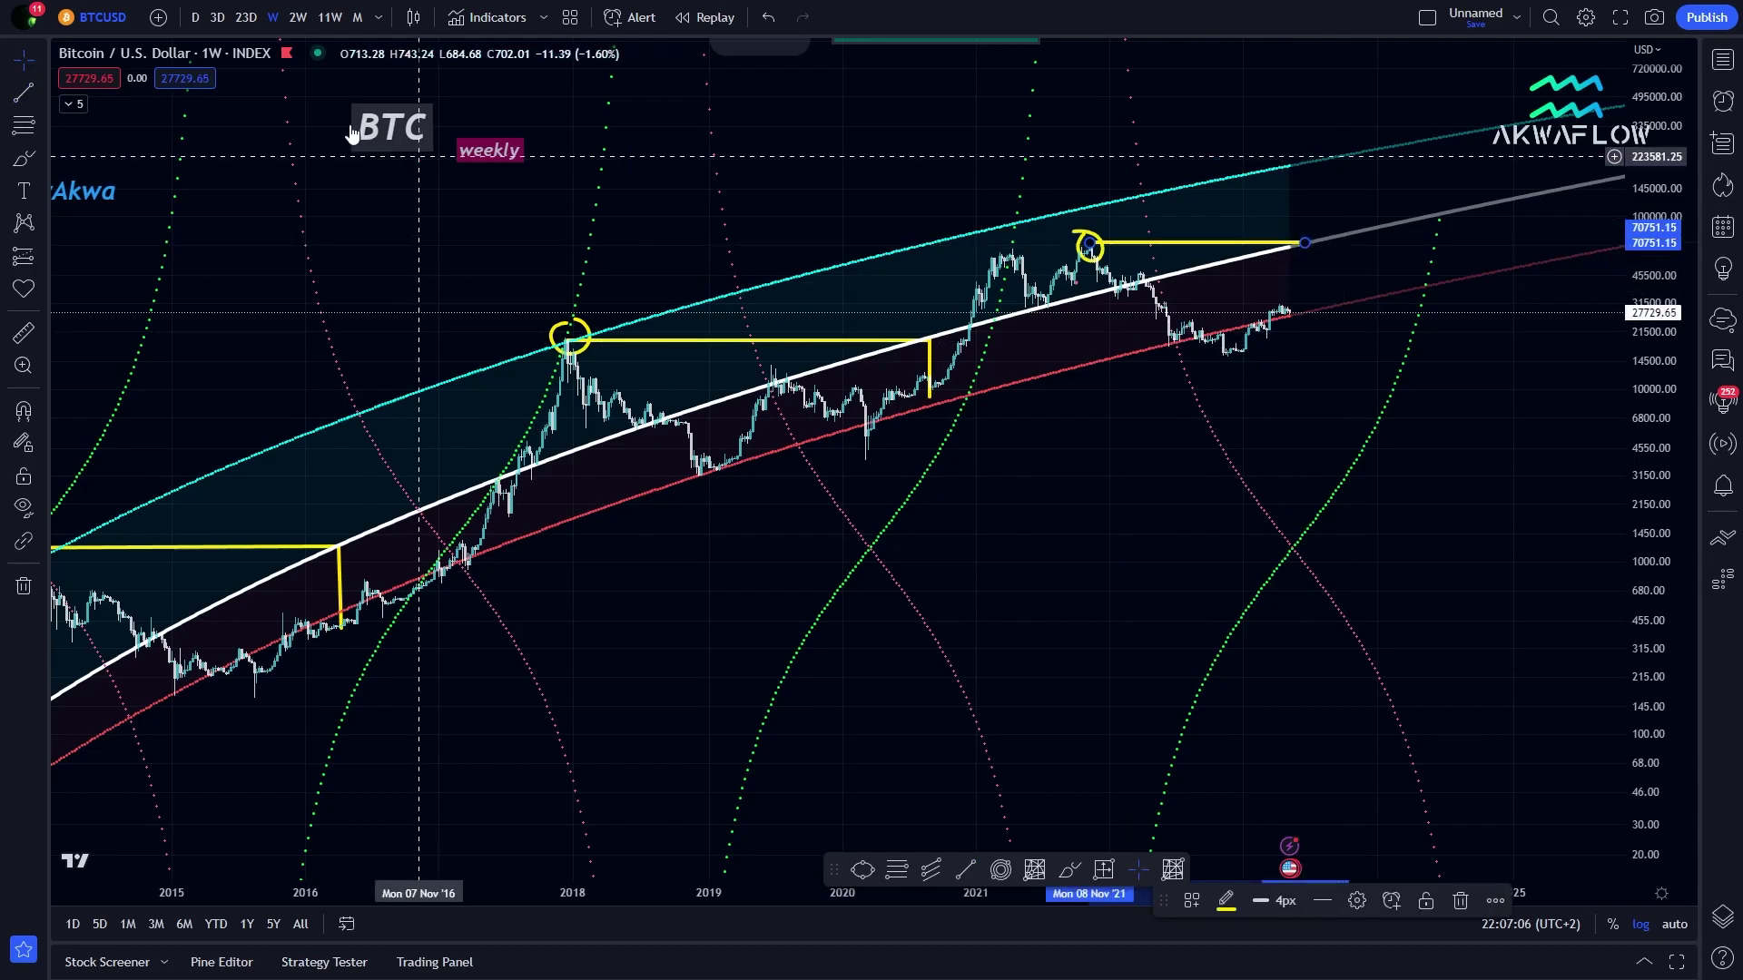
pyautogui.click(24, 94)
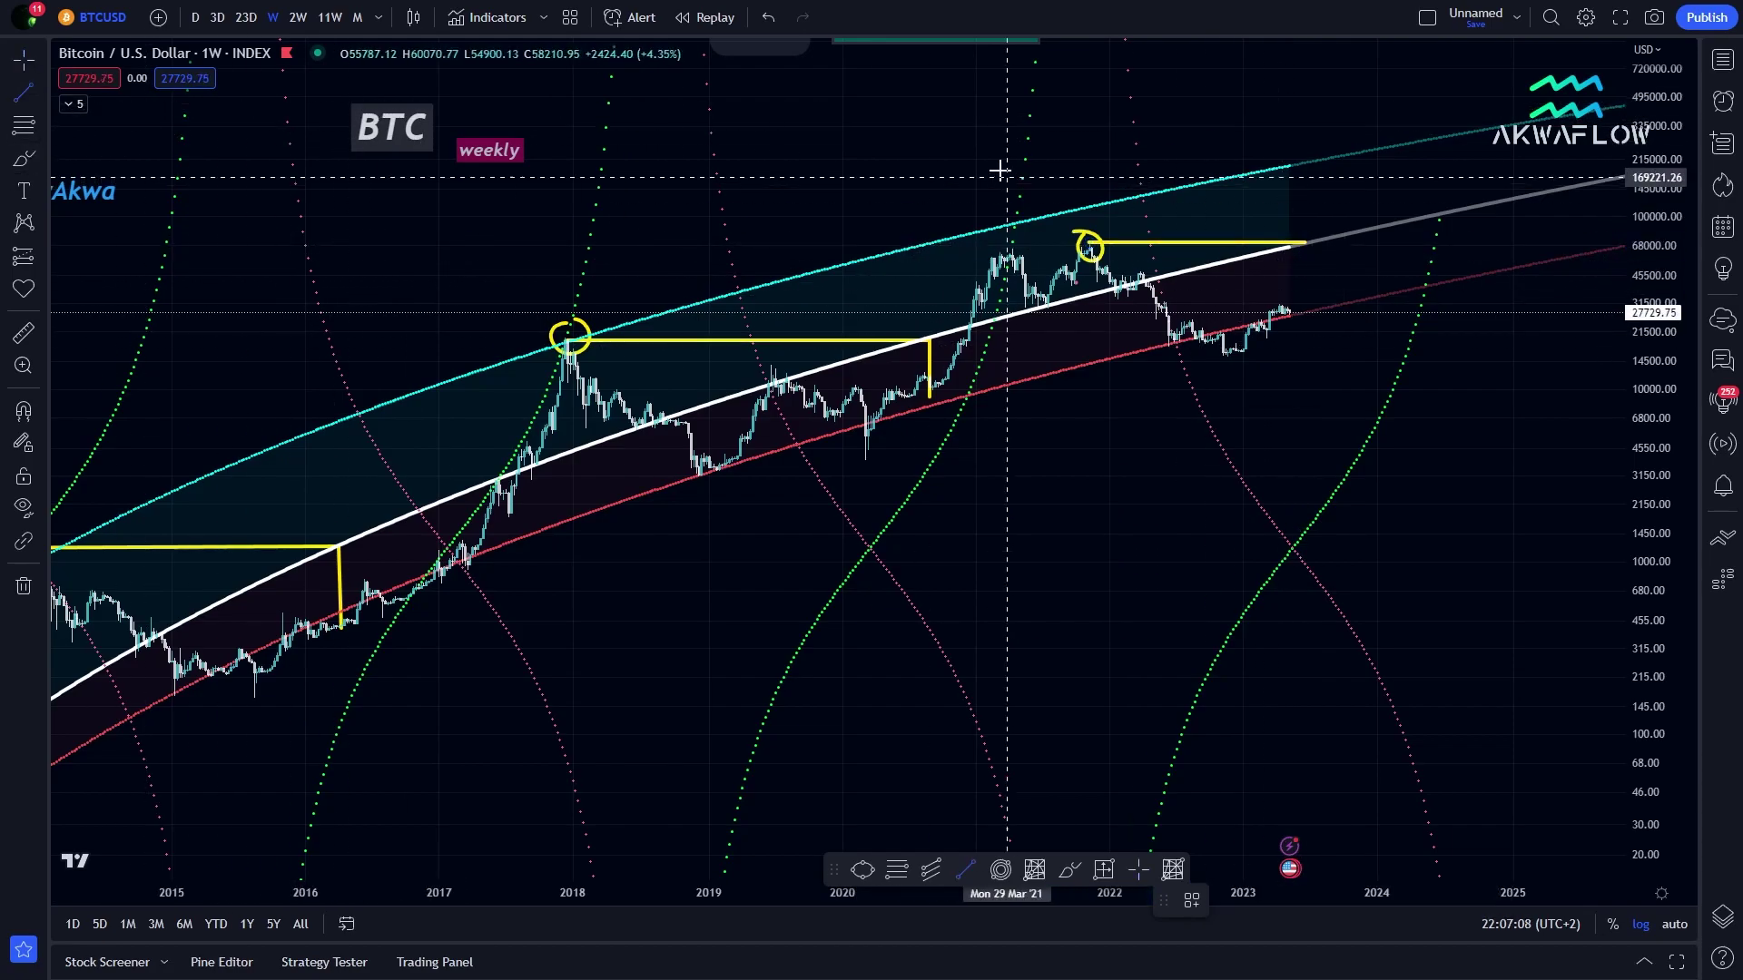
pyautogui.click(1303, 243)
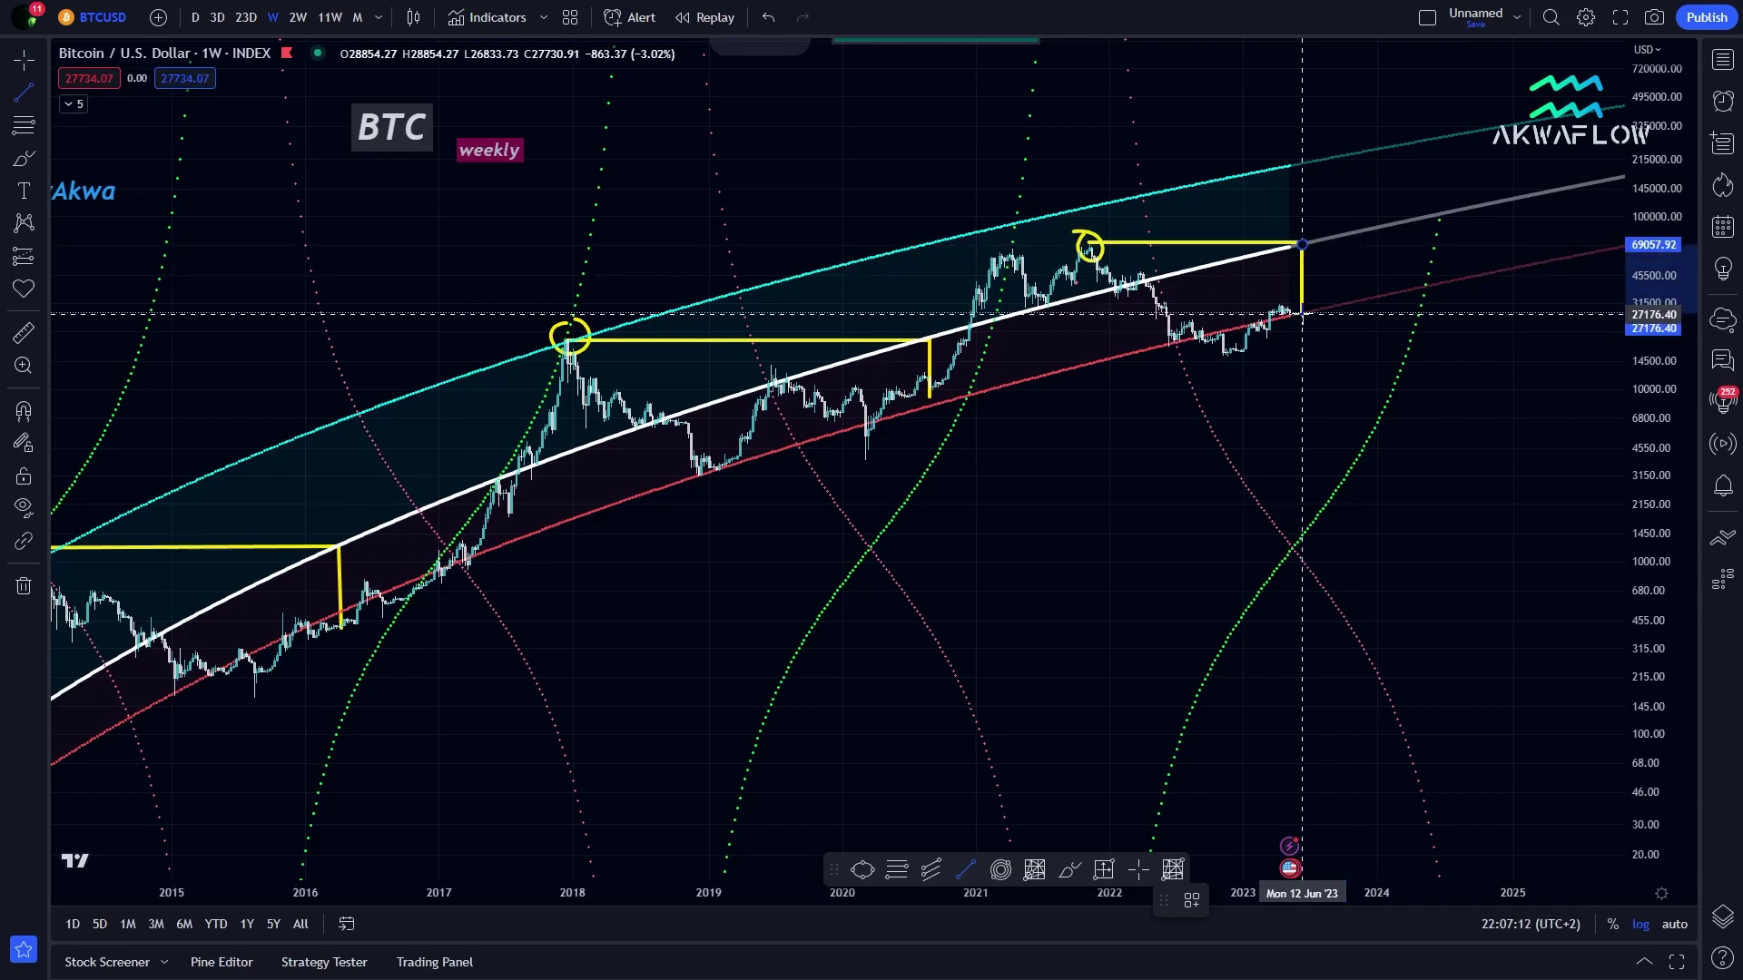
pyautogui.click(1305, 314)
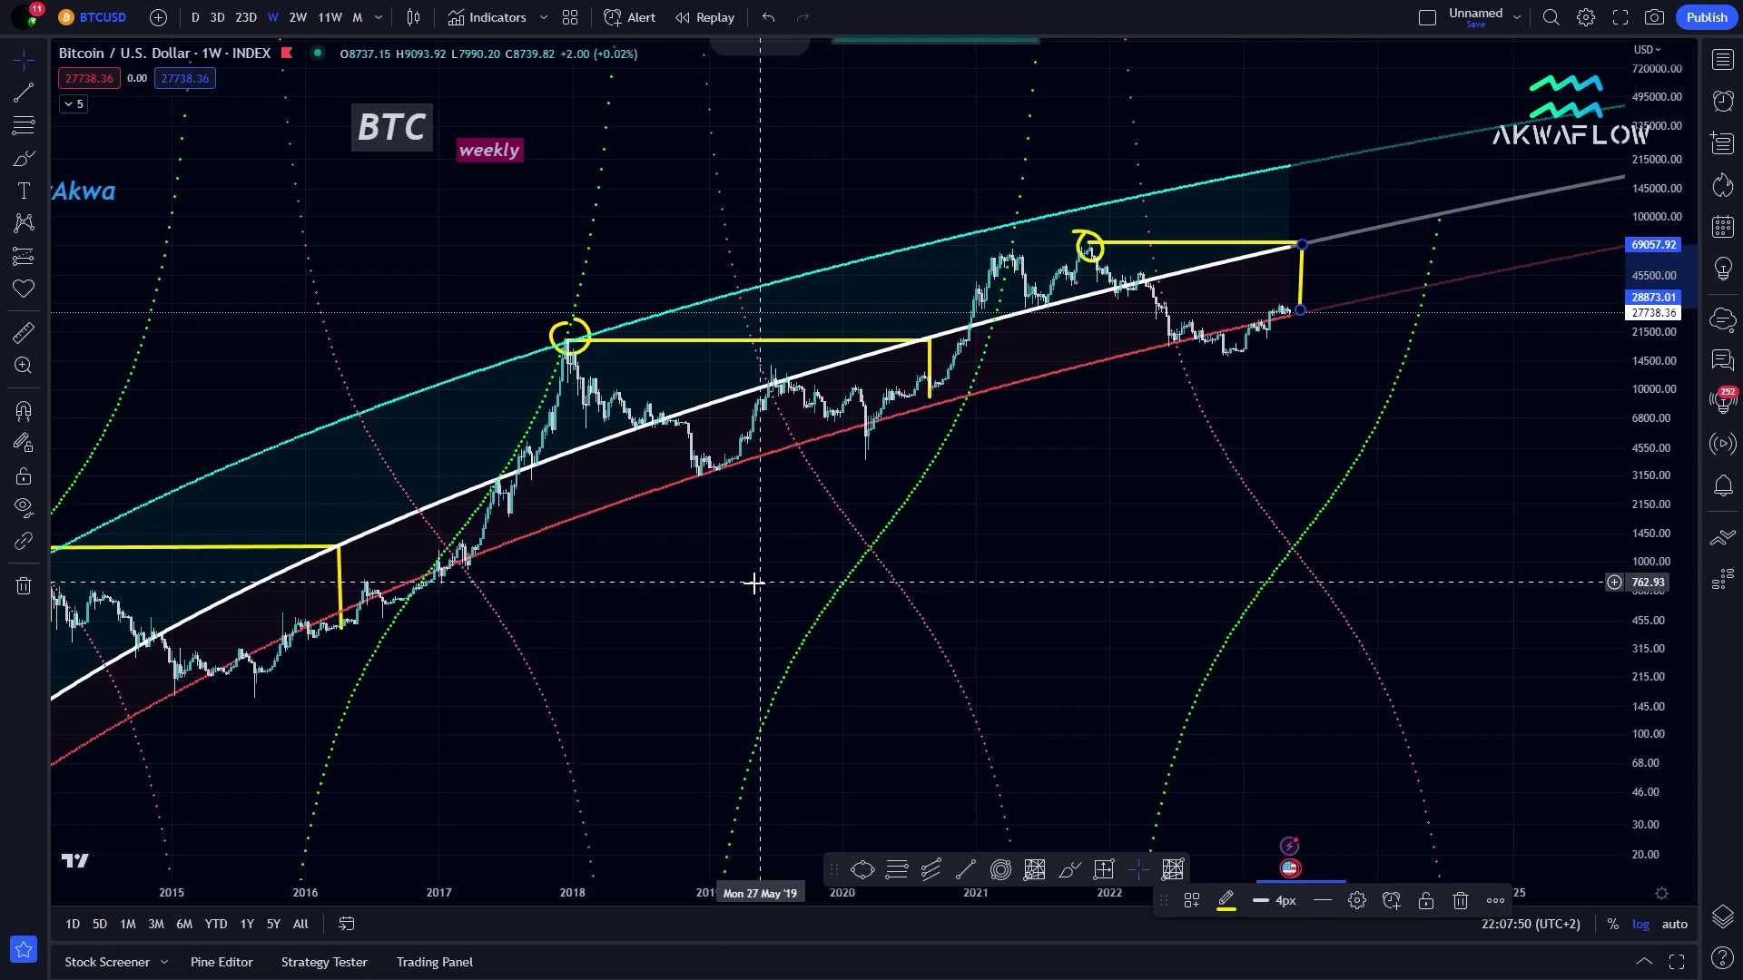
# Brush an arrow from below pointing at the circled November 2012 price at the foot of the first vertical line
pyautogui.moveTo(621, 626)
pyautogui.mouseDown()
pyautogui.moveTo(1195, 323)
pyautogui.moveTo(1607, 359)
pyautogui.moveTo(1455, 423)
pyautogui.moveTo(1262, 408)
pyautogui.moveTo(1217, 419)
pyautogui.moveTo(1179, 459)
pyautogui.mouseUp()
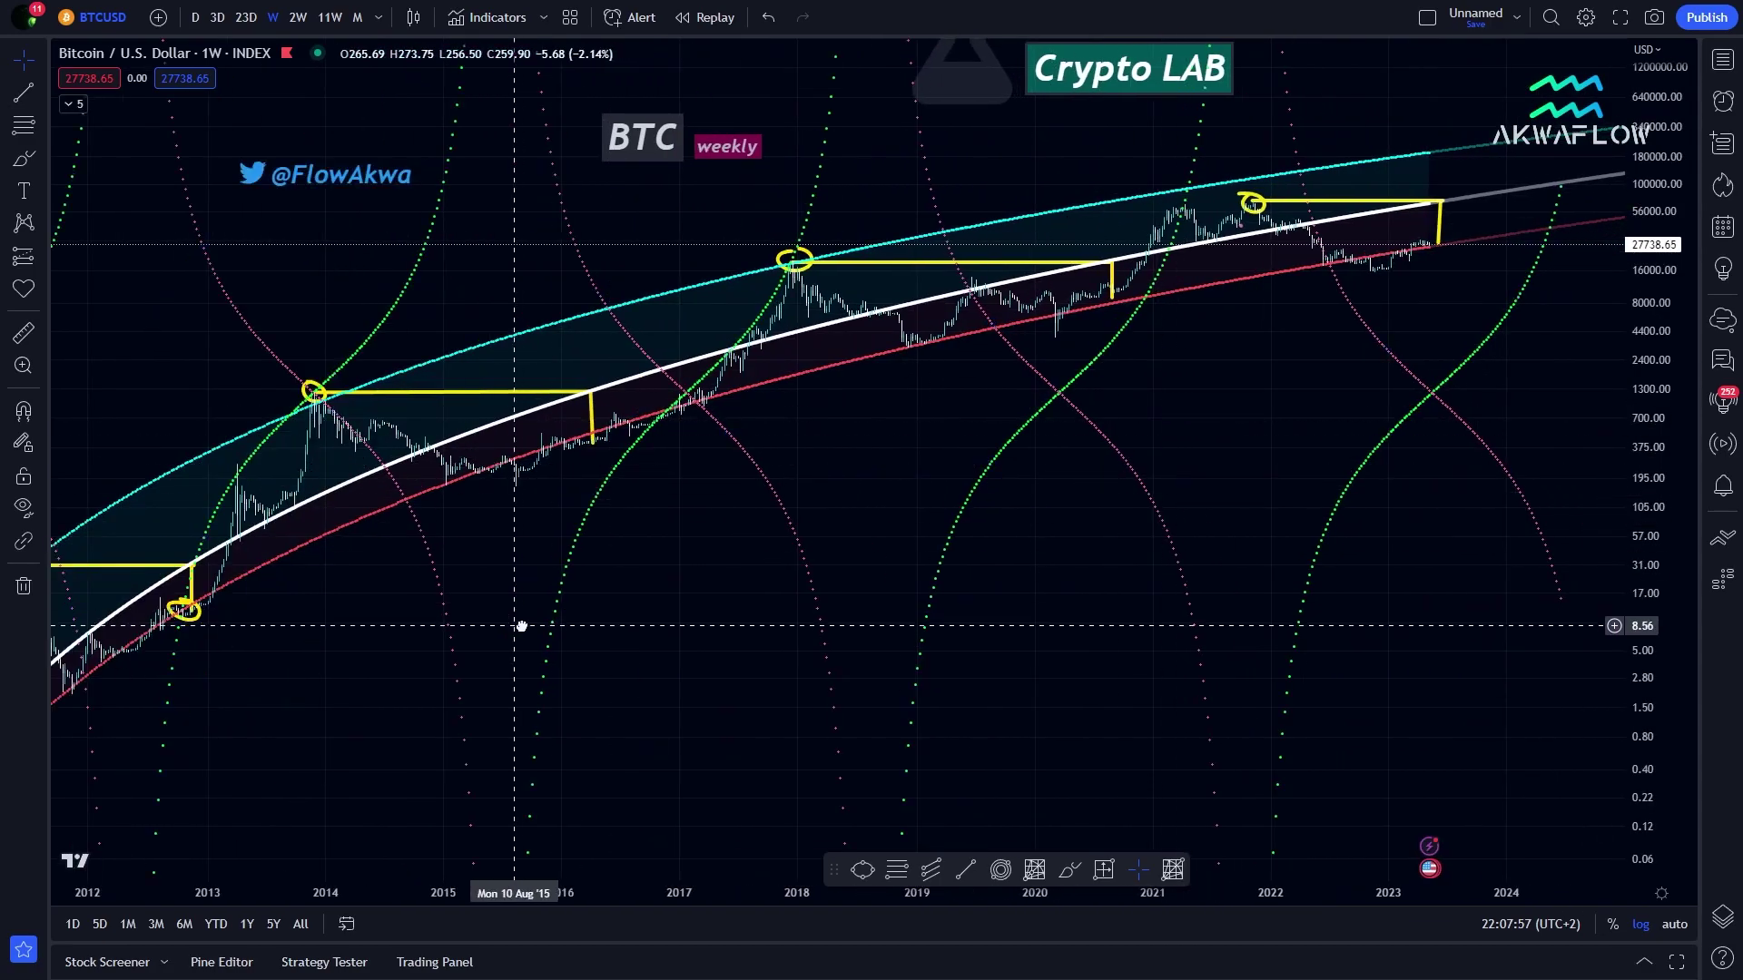
pyautogui.moveTo(512, 727); pyautogui.dragTo(1411, 644)
pyautogui.moveTo(1658, 724); pyautogui.dragTo(1152, 556)
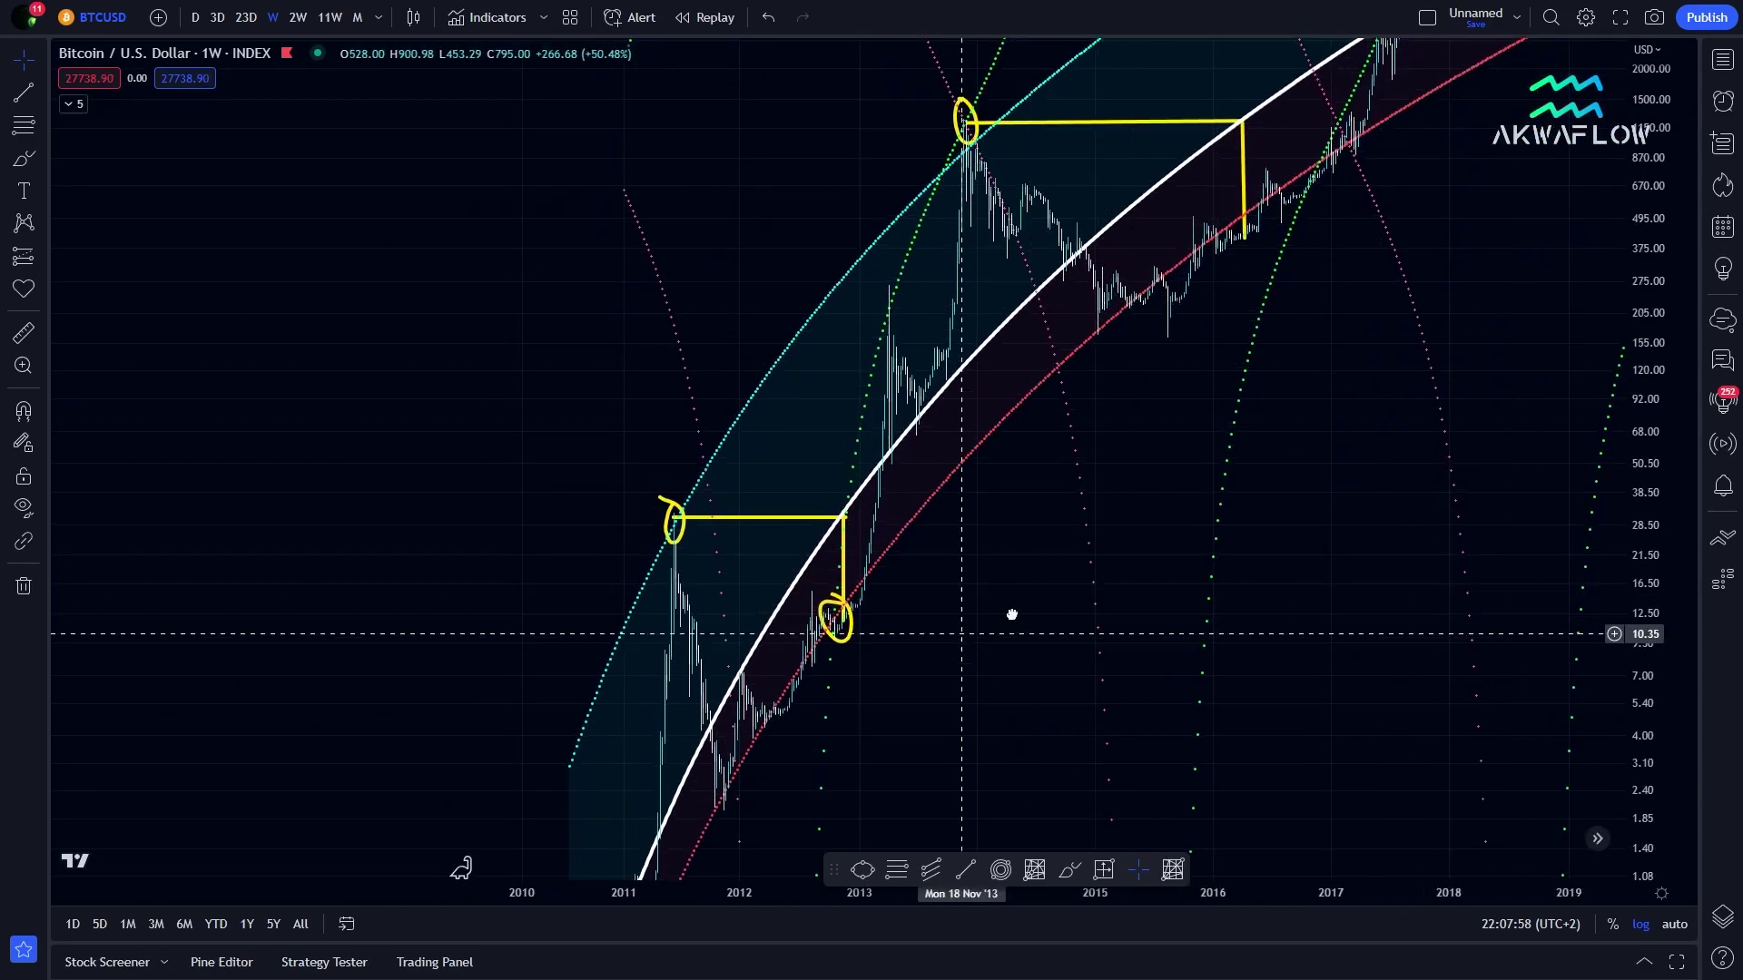
pyautogui.scroll(3, 1008, 611)
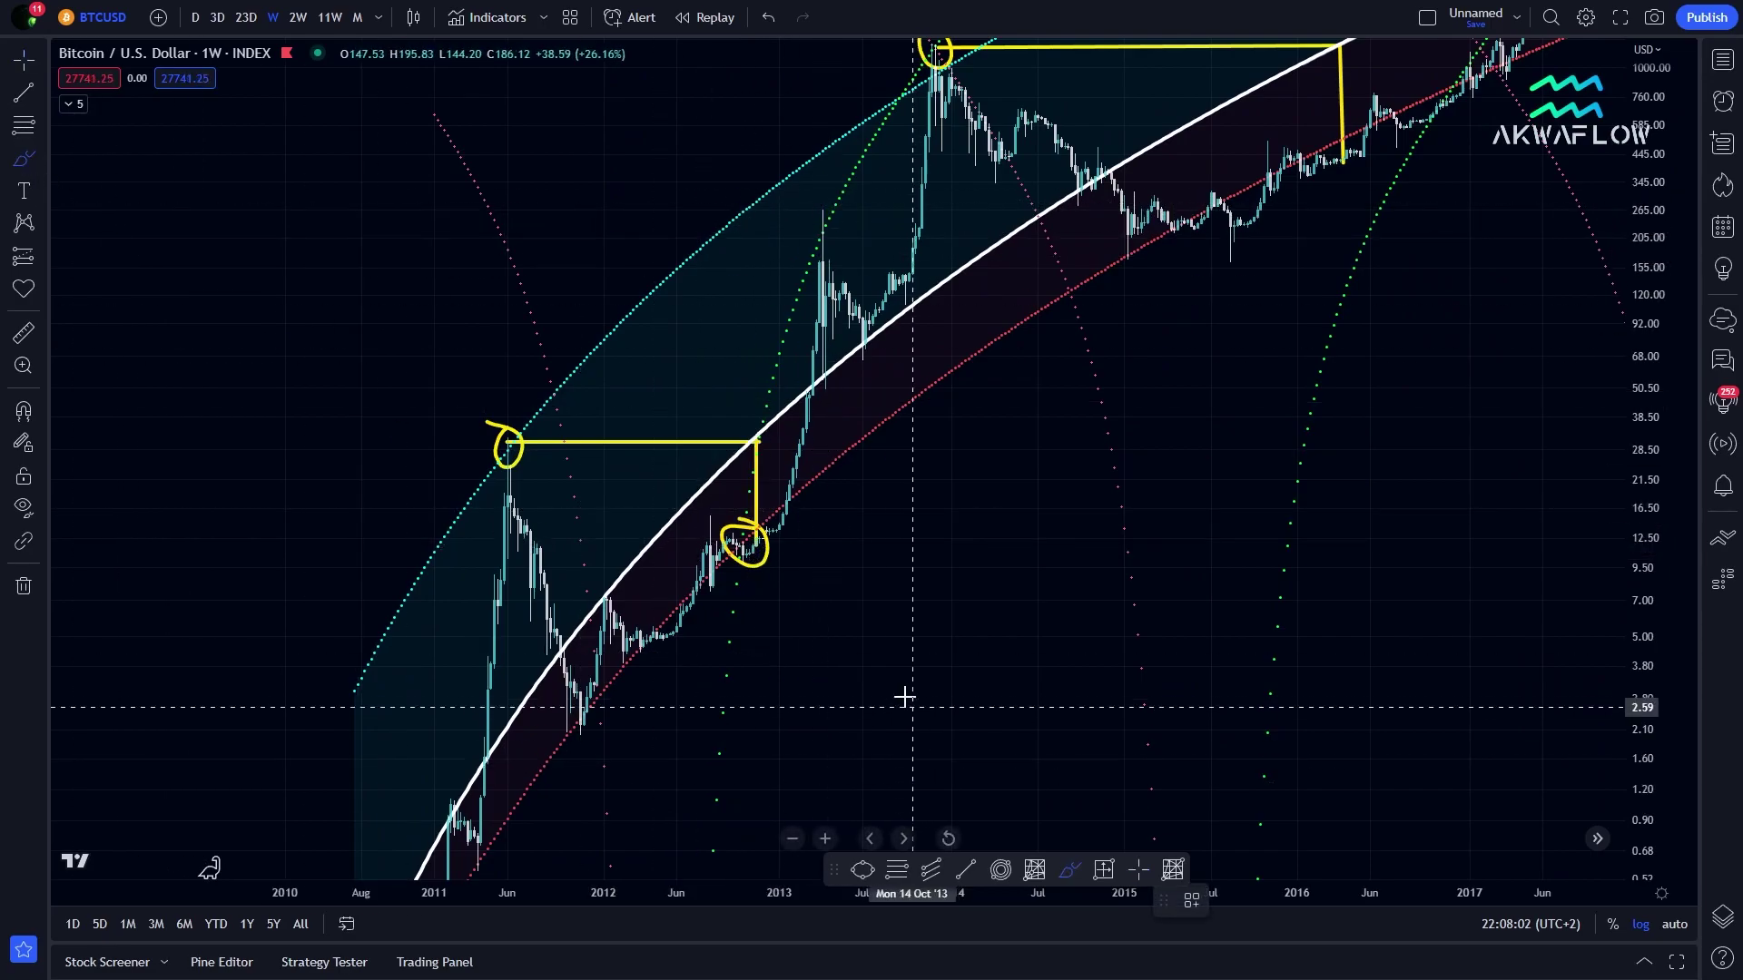
pyautogui.moveTo(903, 697)
pyautogui.mouseDown()
pyautogui.moveTo(775, 595)
pyautogui.moveTo(819, 599)
pyautogui.mouseUp()
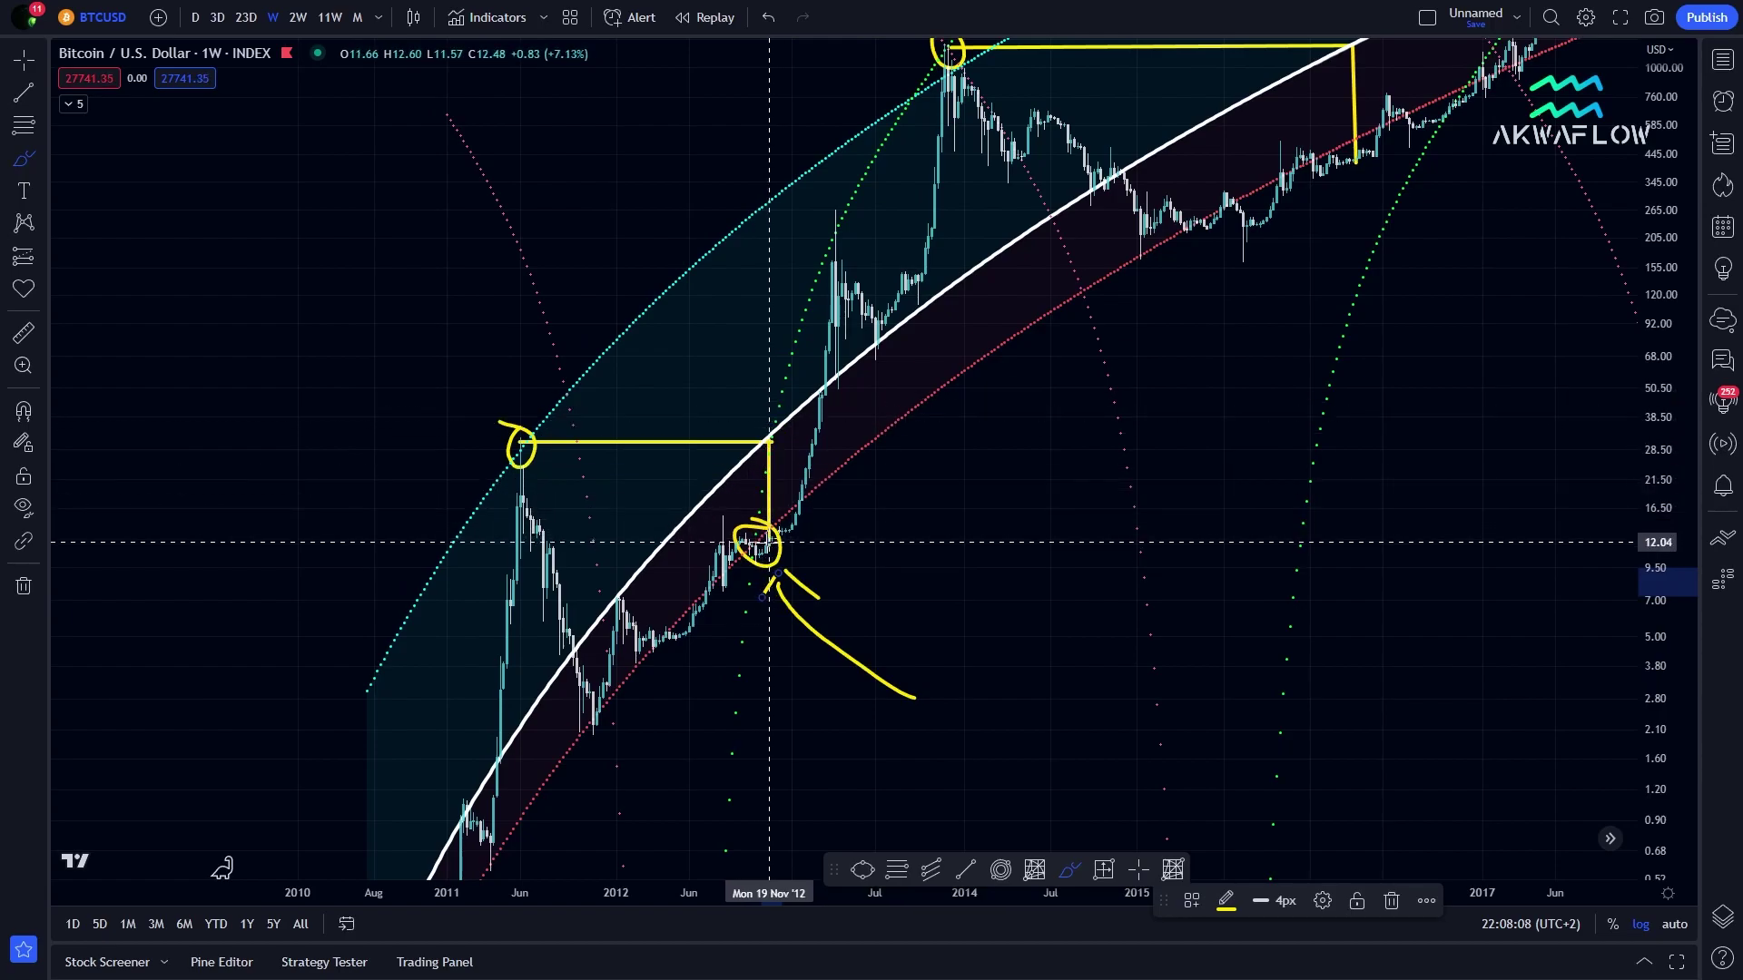
pyautogui.moveTo(775, 525)
pyautogui.mouseDown()
pyautogui.moveTo(829, 400)
pyautogui.moveTo(789, 389)
pyautogui.moveTo(880, 409)
pyautogui.mouseUp()
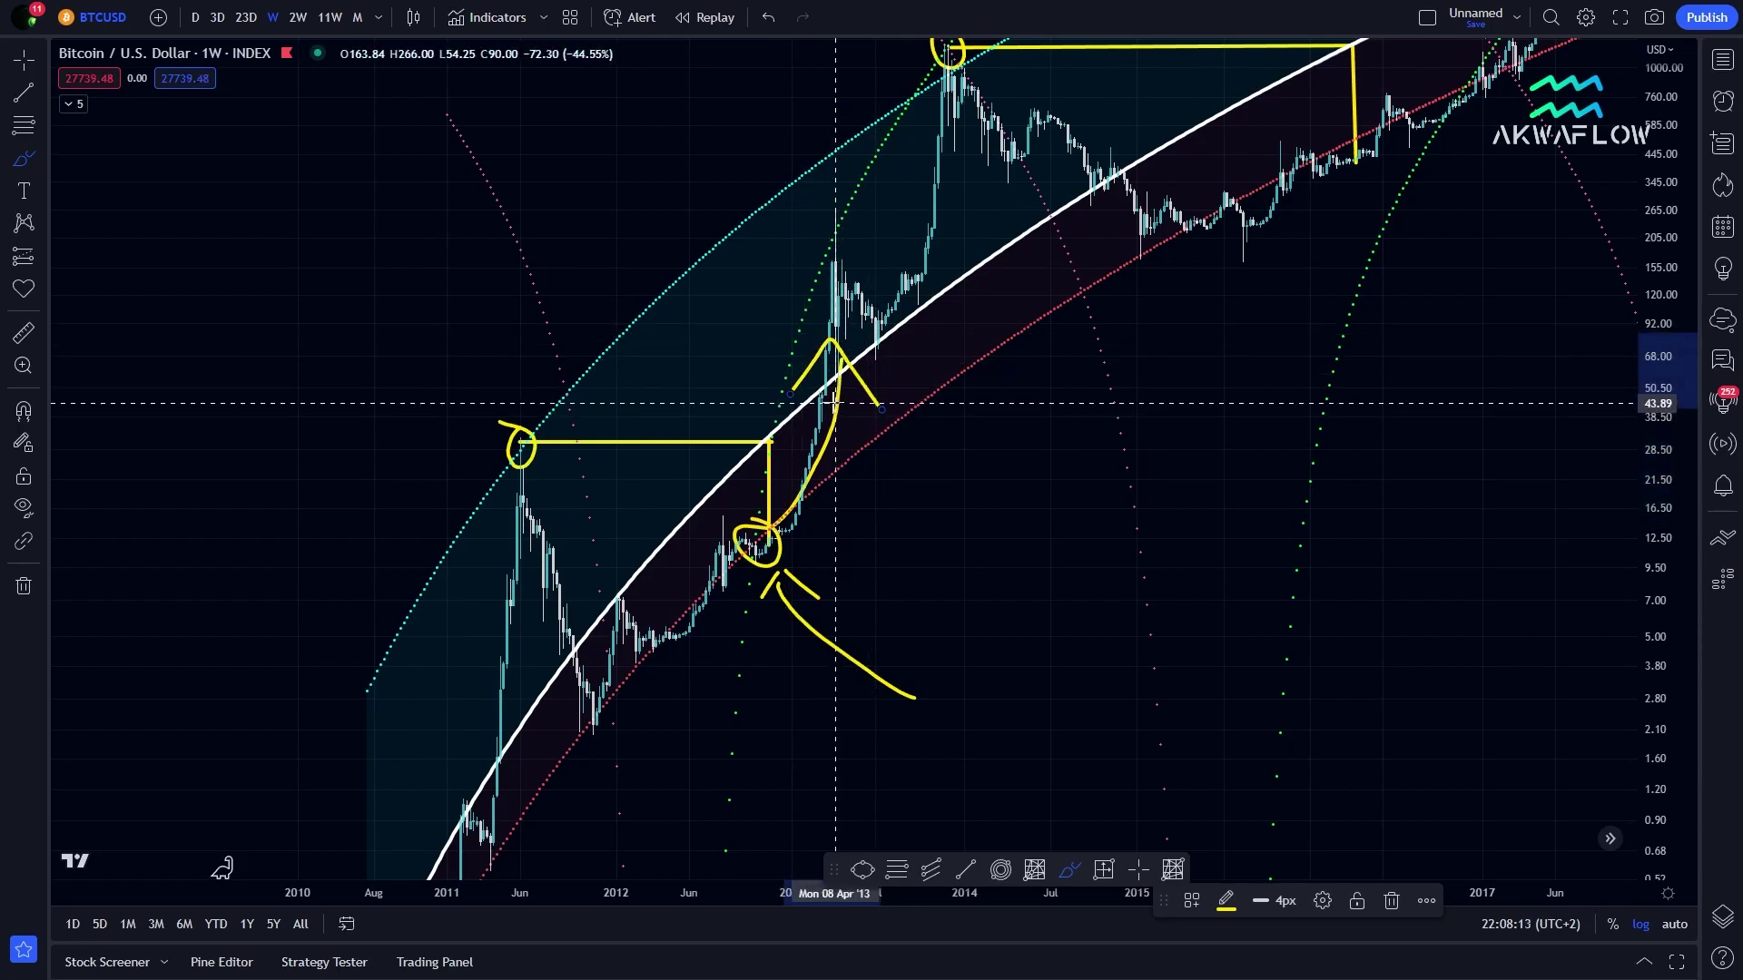
pyautogui.hotkey('ctrl', 'z')
pyautogui.hotkey('ctrl', 'z')
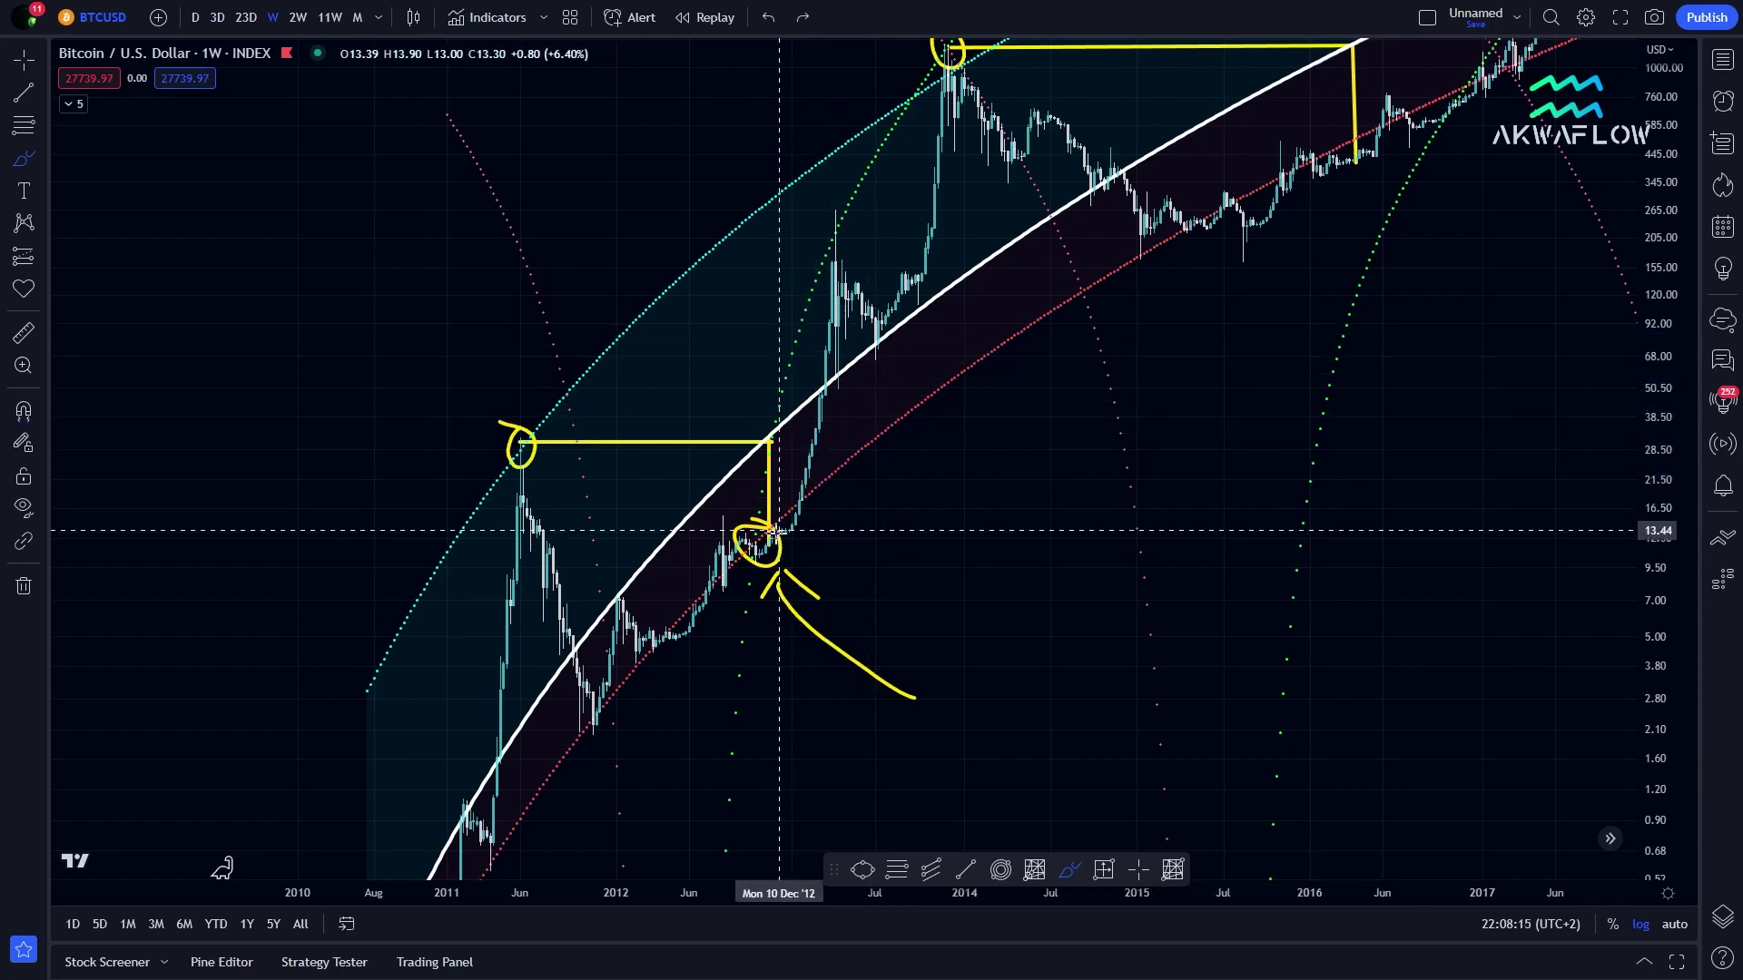
# Brush a rising arrow from the circled 2012 price along the rally to just above the white curve in mid-2013
pyautogui.moveTo(772, 525)
pyautogui.mouseDown()
pyautogui.moveTo(863, 318)
pyautogui.moveTo(880, 381)
pyautogui.mouseUp()
pyautogui.click(25, 60)
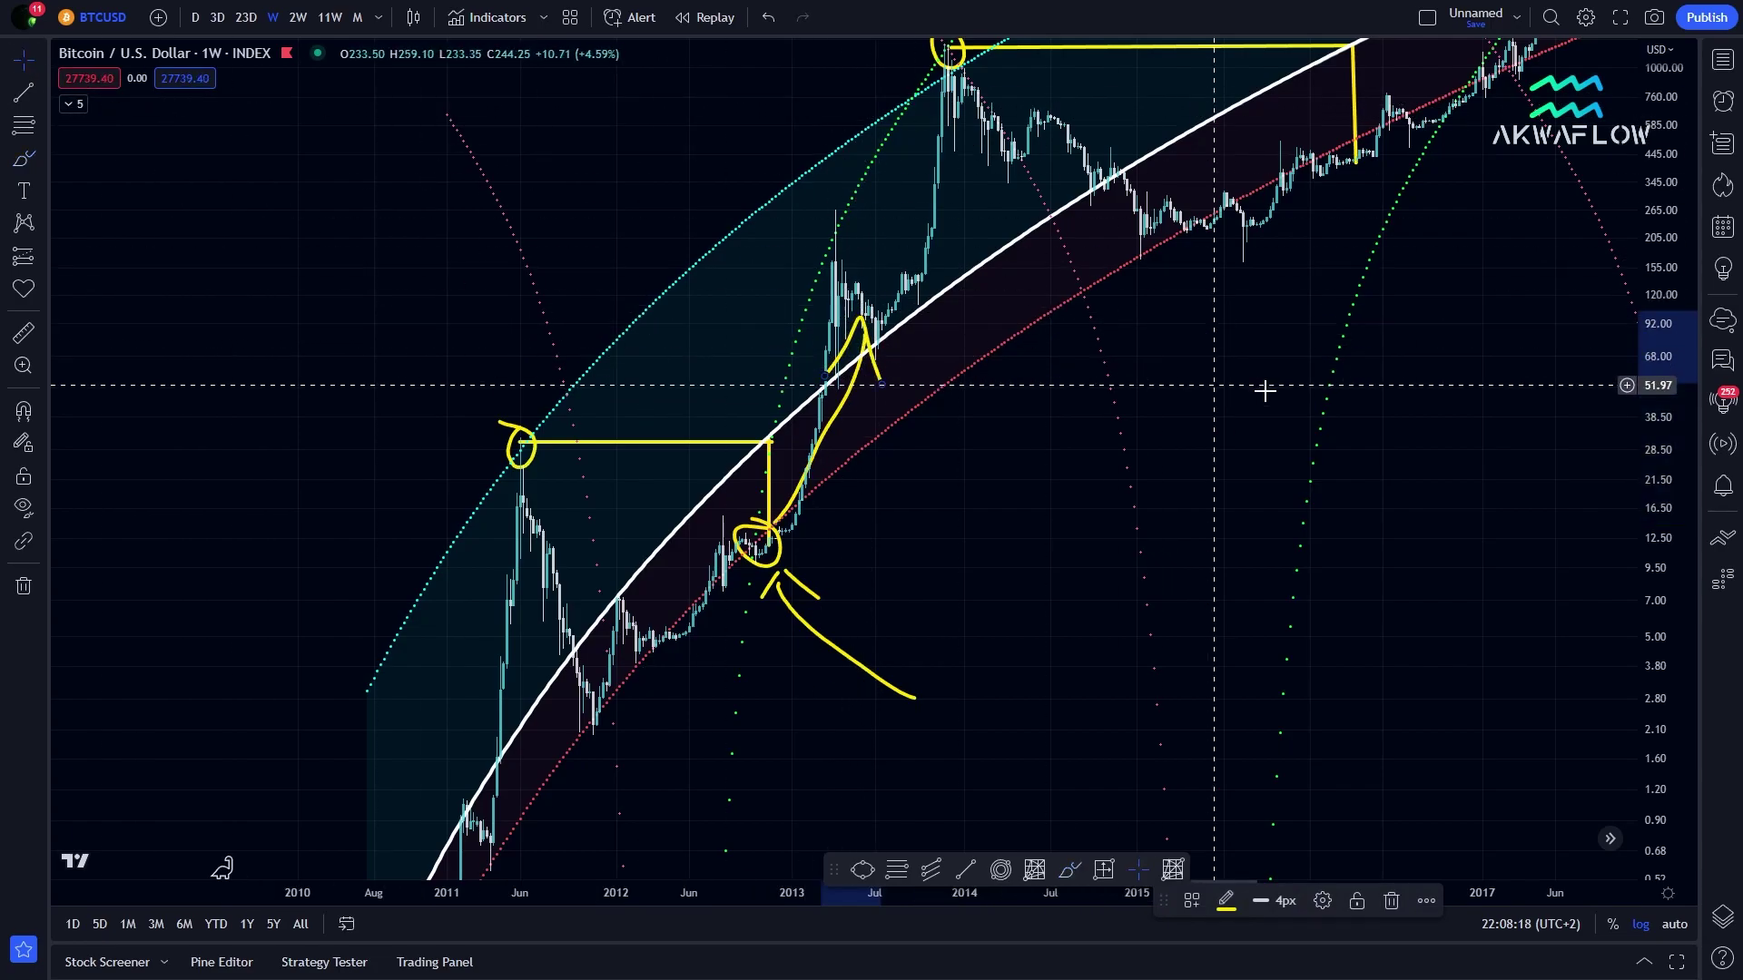
# Brush a rising arrow from the foot of the 2016 vertical line along the rally to above the white curve in 2017
pyautogui.moveTo(1152, 390); pyautogui.dragTo(854, 643)
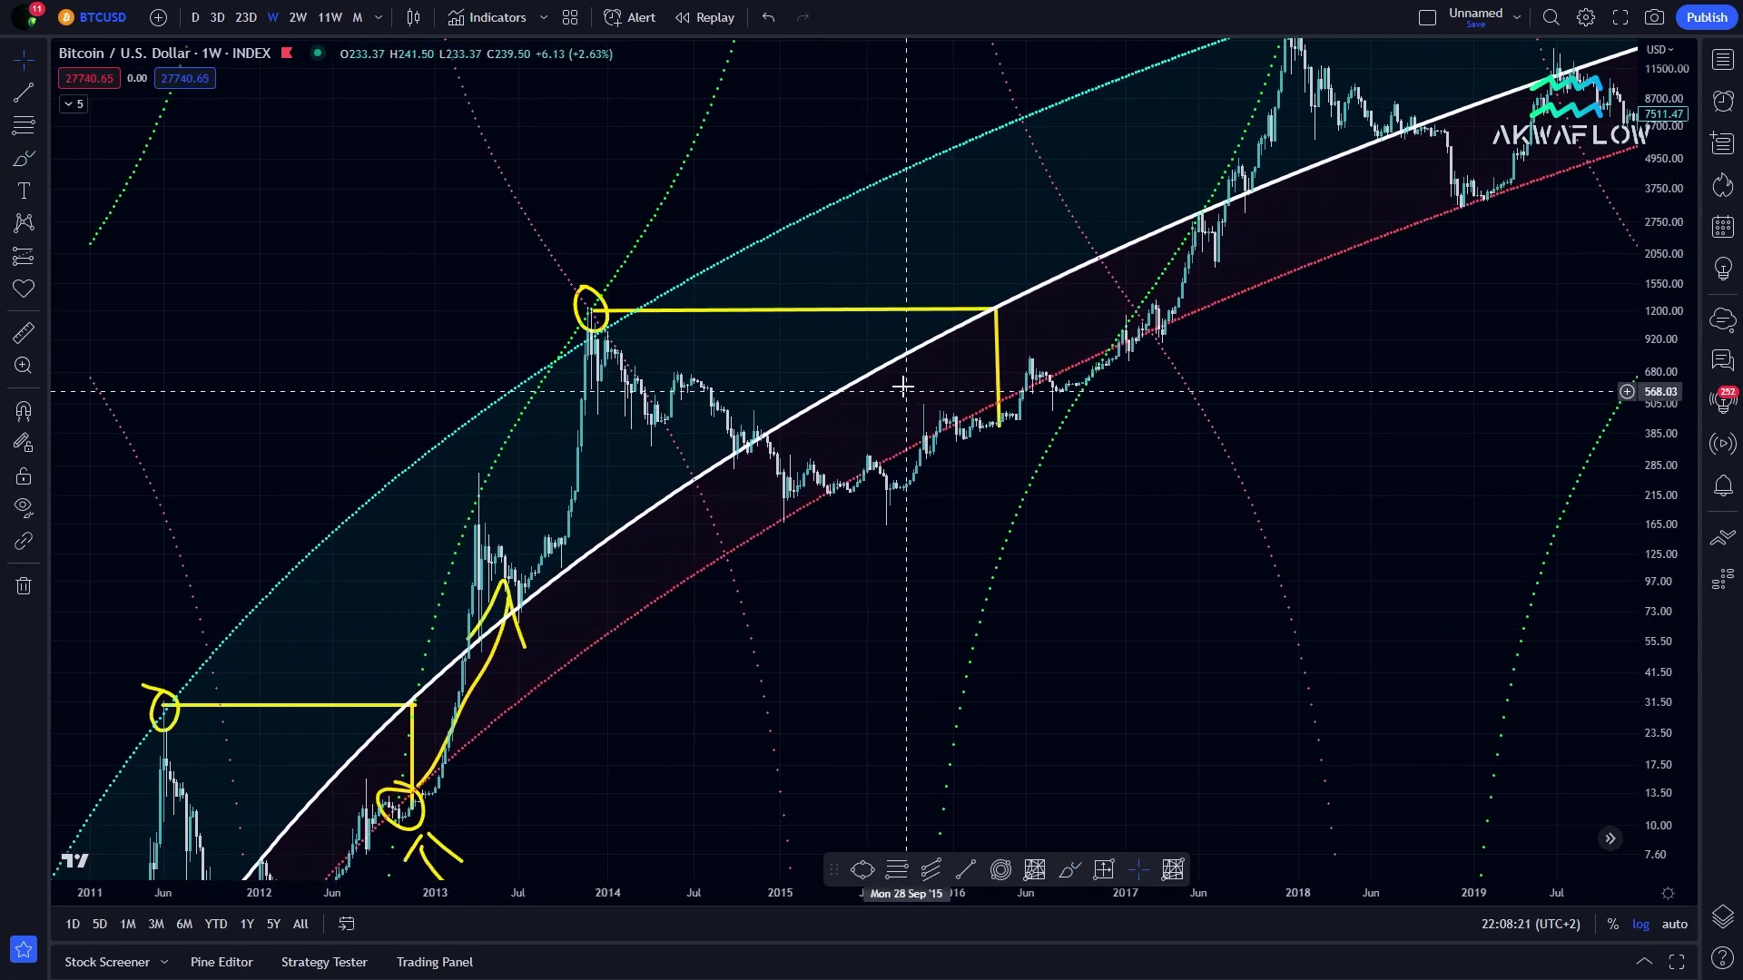
pyautogui.click(23, 161)
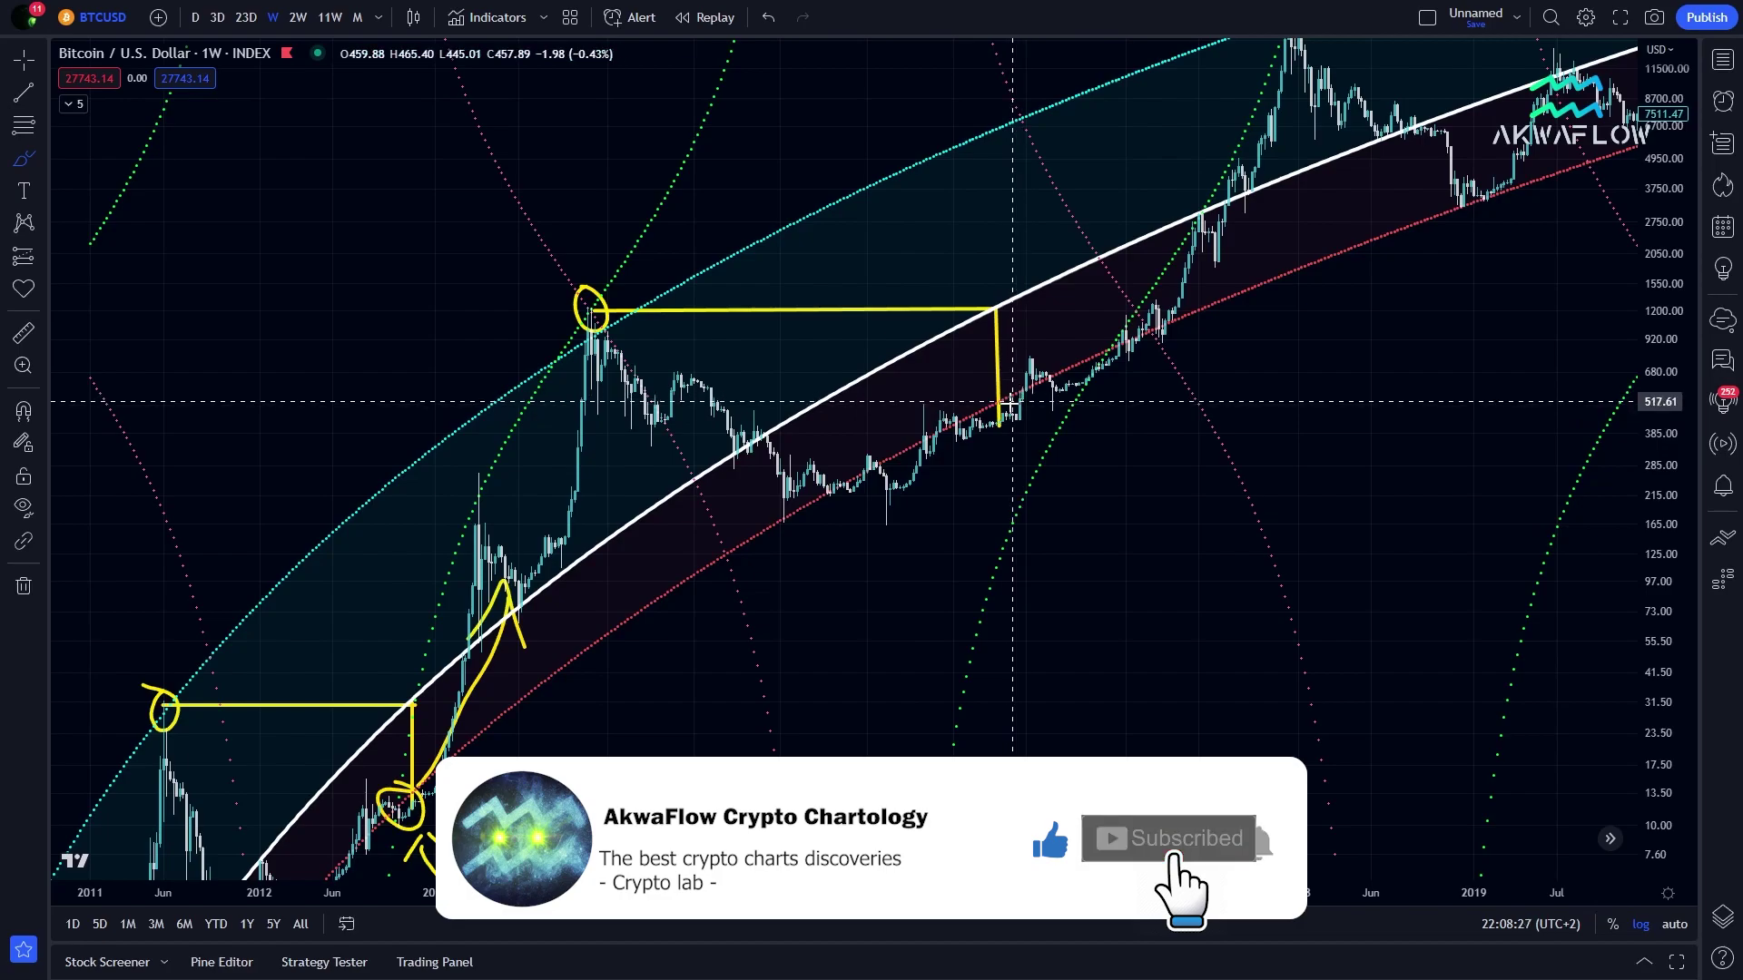
pyautogui.moveTo(1016, 401)
pyautogui.mouseDown()
pyautogui.moveTo(1239, 138)
pyautogui.moveTo(1346, 168)
pyautogui.mouseUp()
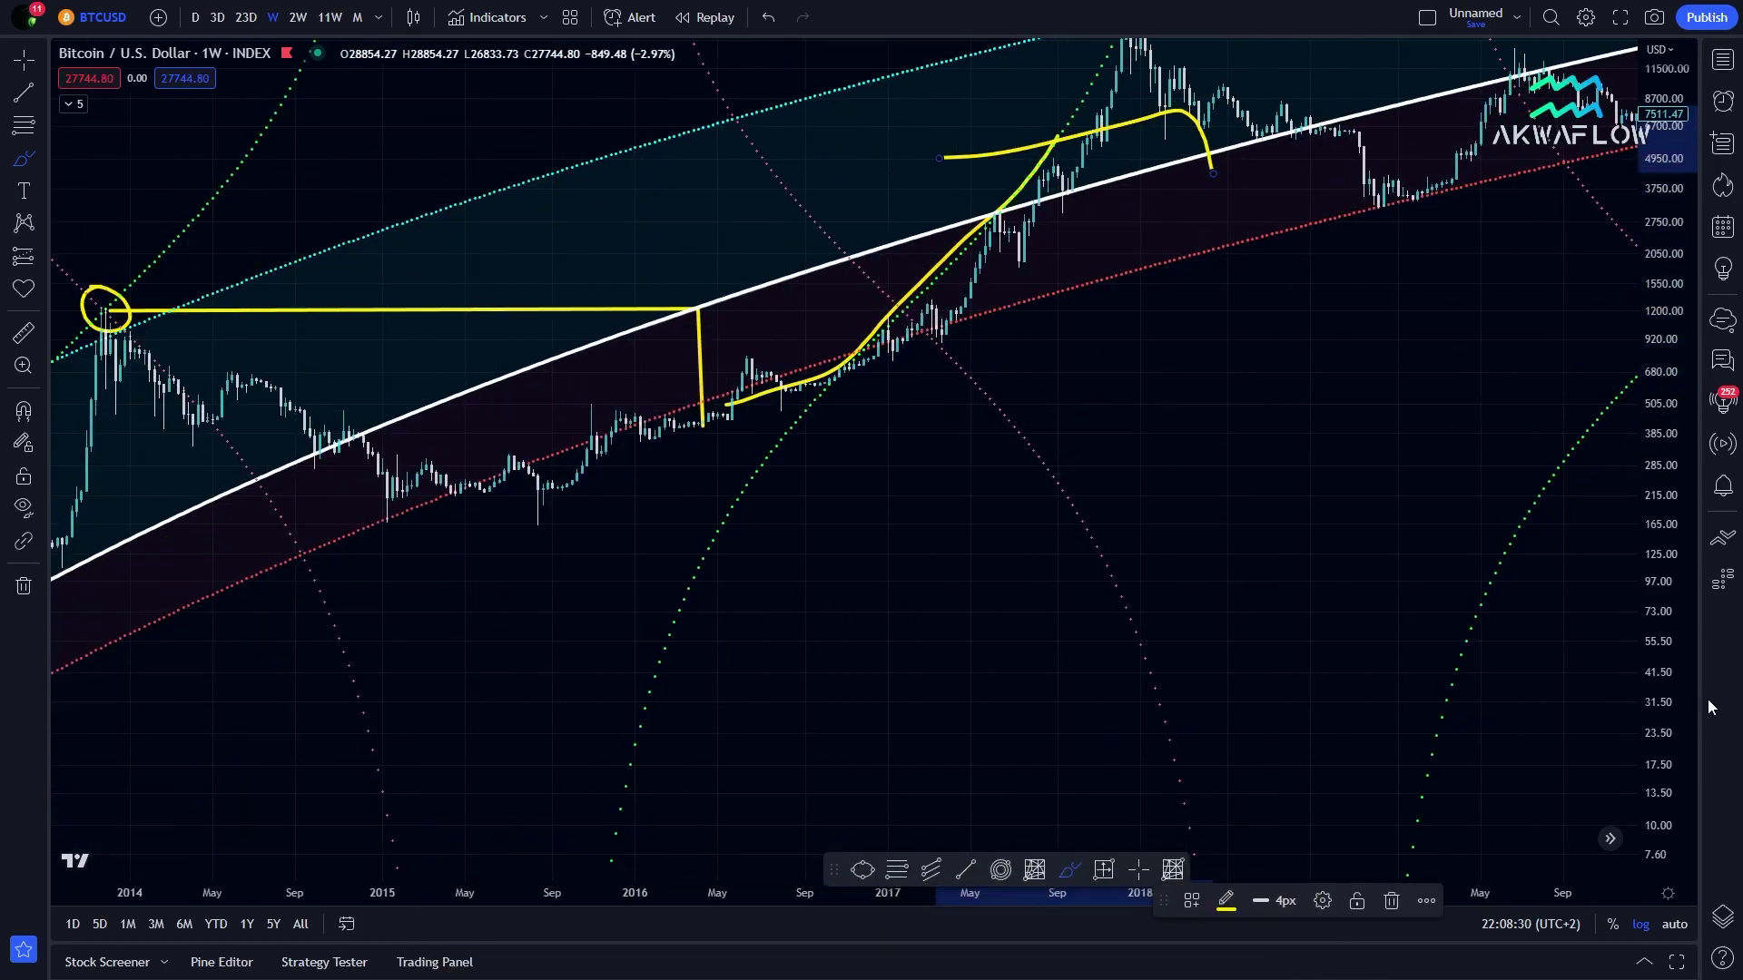
# Circle the price beside the foot of the vertical line in April 2016 and brush a rising stroke from it towards the end of 2016
pyautogui.scroll(3, 632, 350)
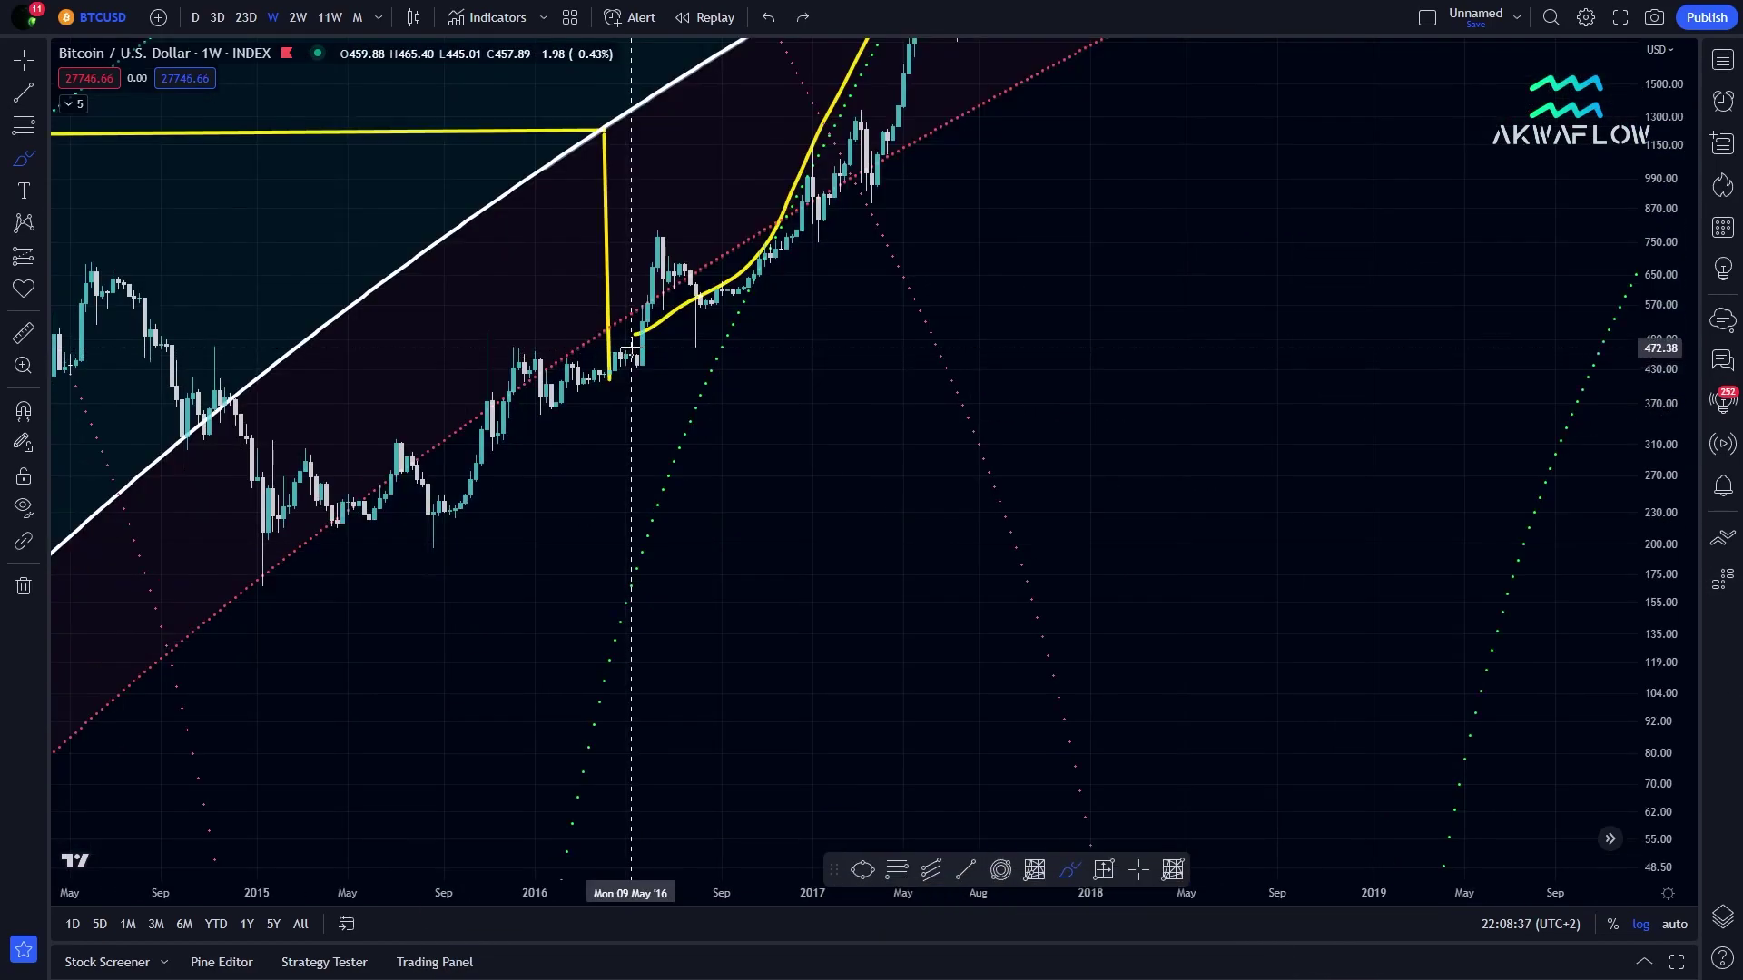
pyautogui.moveTo(631, 348); pyautogui.dragTo(621, 343)
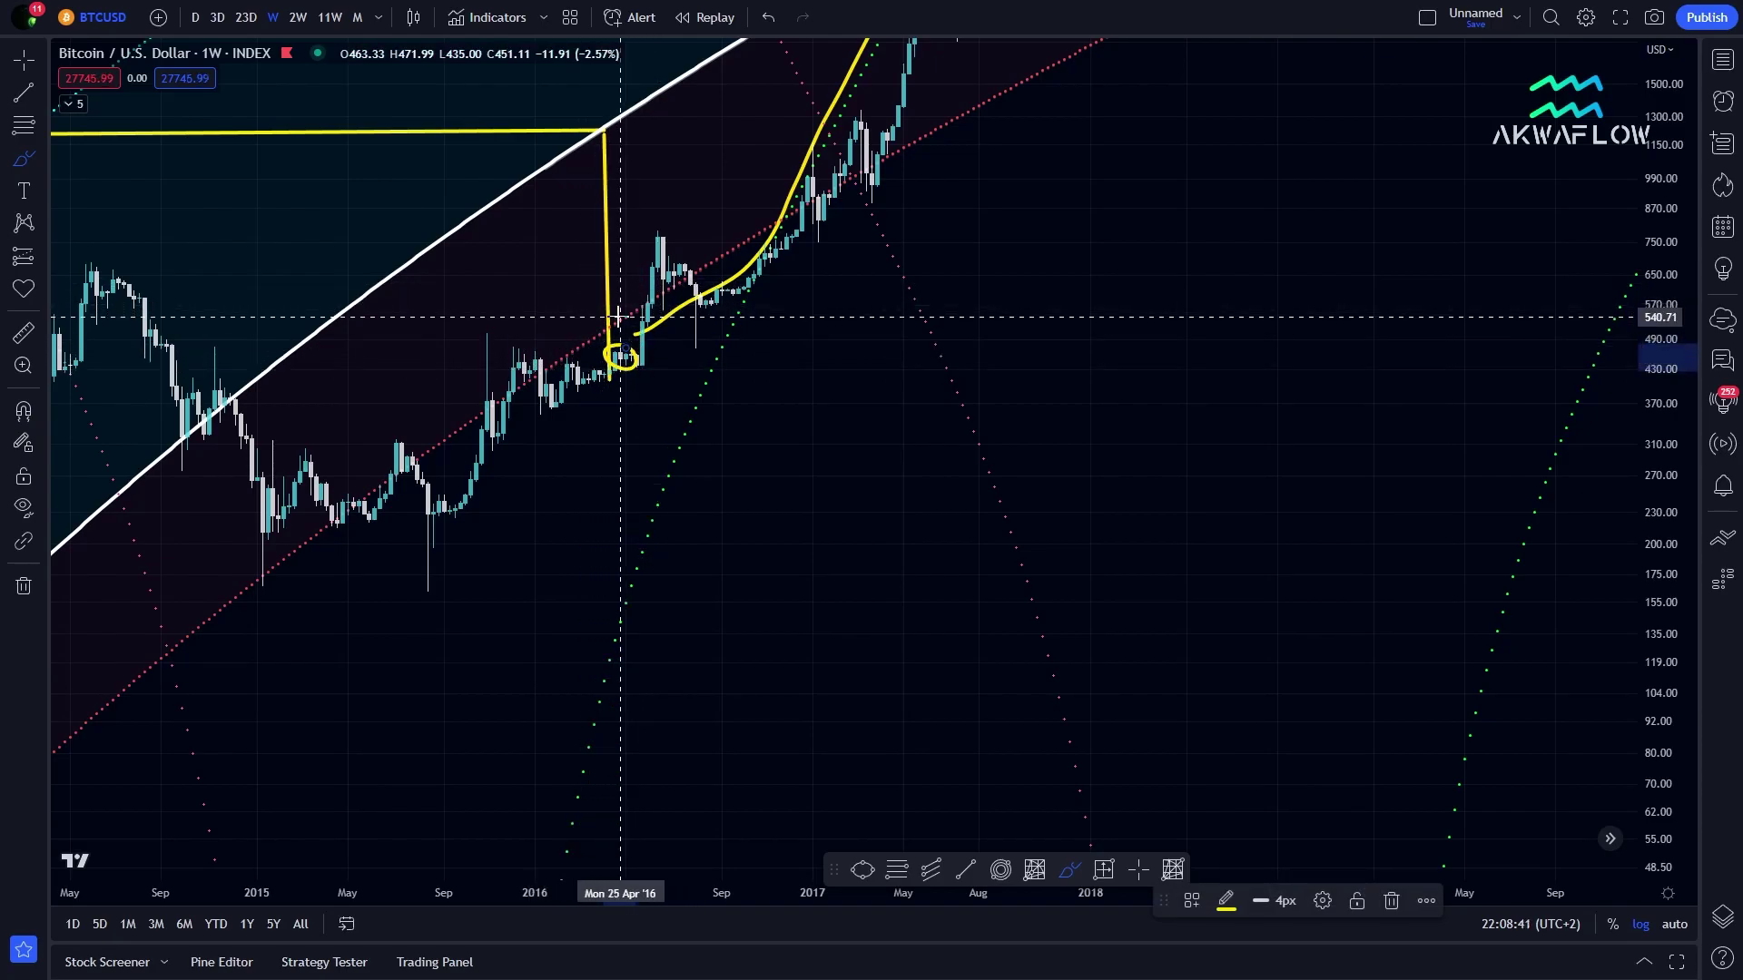
pyautogui.moveTo(621, 344); pyautogui.dragTo(797, 193)
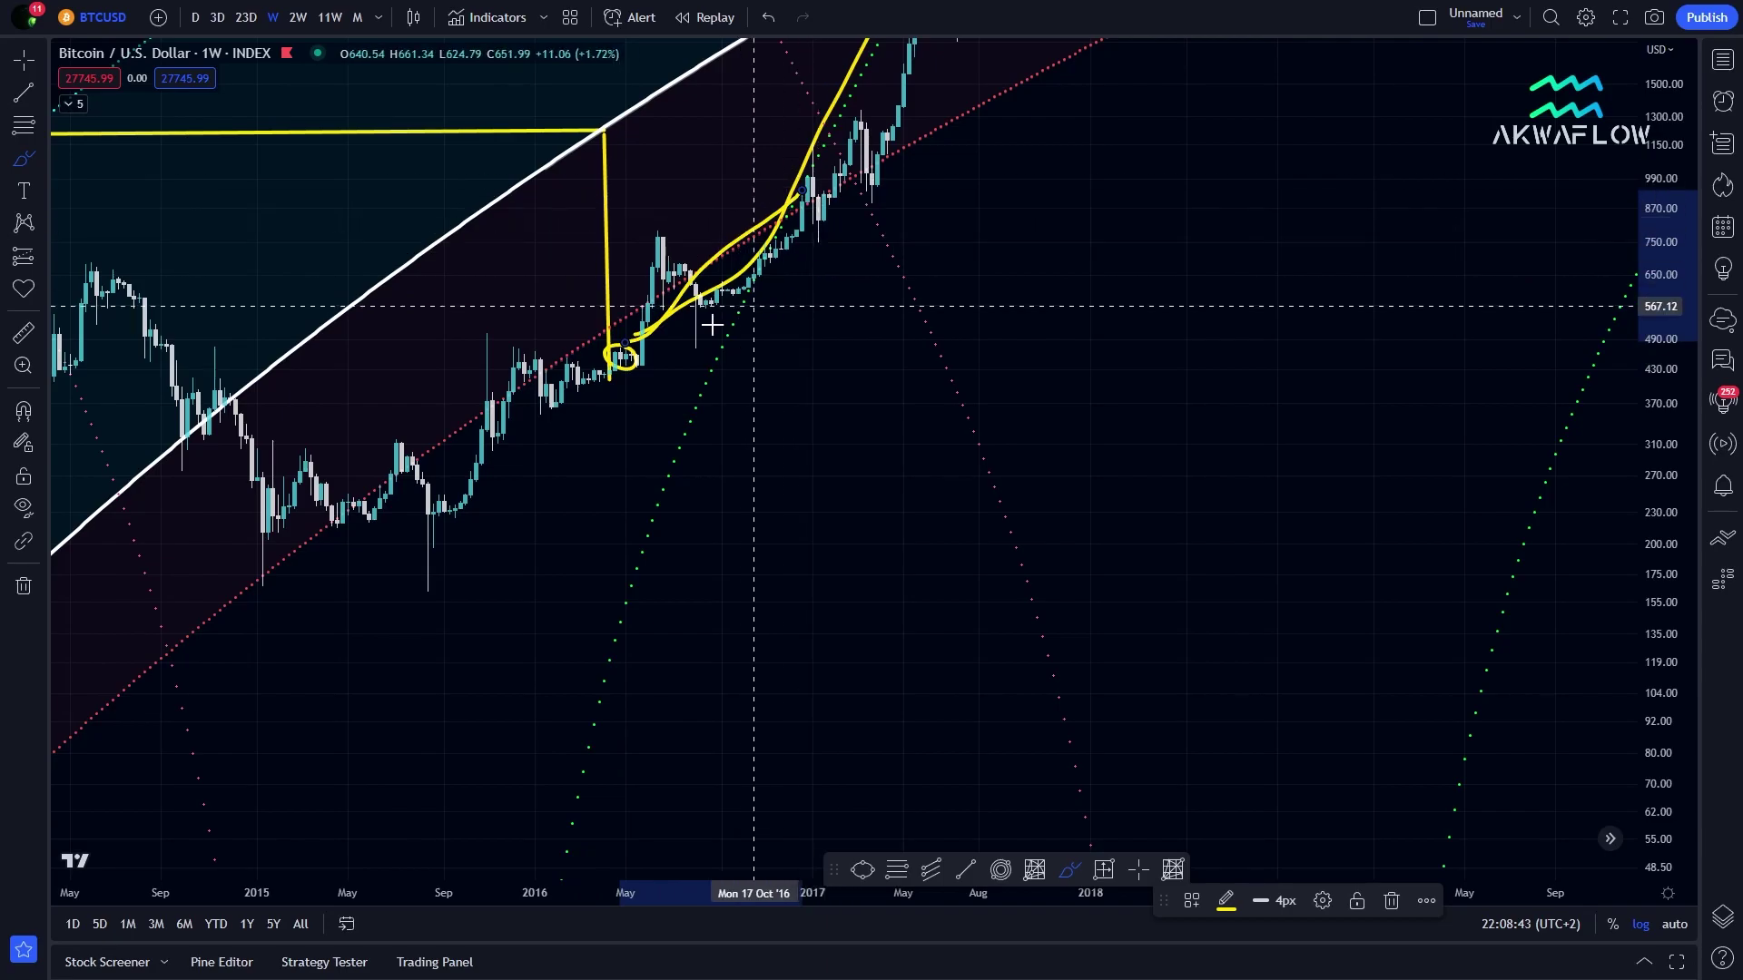
# Realign the horizontal line from the December 2017 peak at about 19,631 to the white curve in August 2020, and extend its vertical line down to about 7,716
pyautogui.moveTo(1113, 164)
pyautogui.mouseDown()
pyautogui.moveTo(829, 409)
pyautogui.moveTo(1095, 258)
pyautogui.moveTo(1168, 319)
pyautogui.moveTo(1287, 374)
pyautogui.mouseUp()
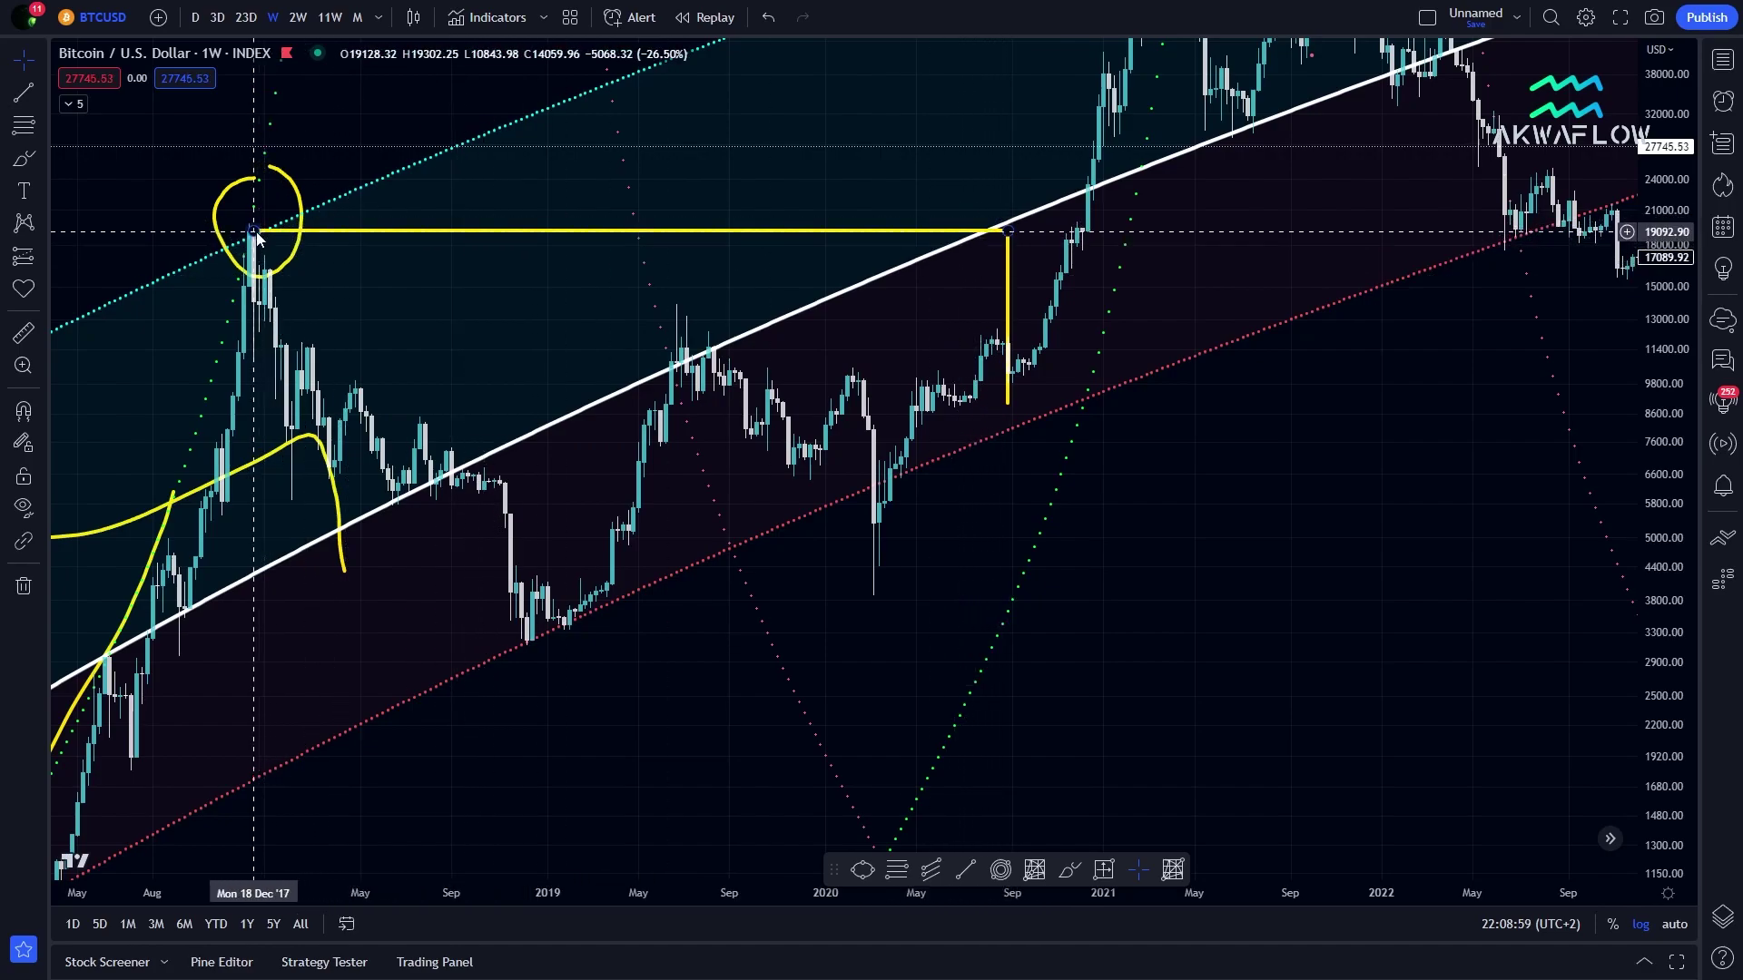
pyautogui.moveTo(252, 234); pyautogui.dragTo(248, 226)
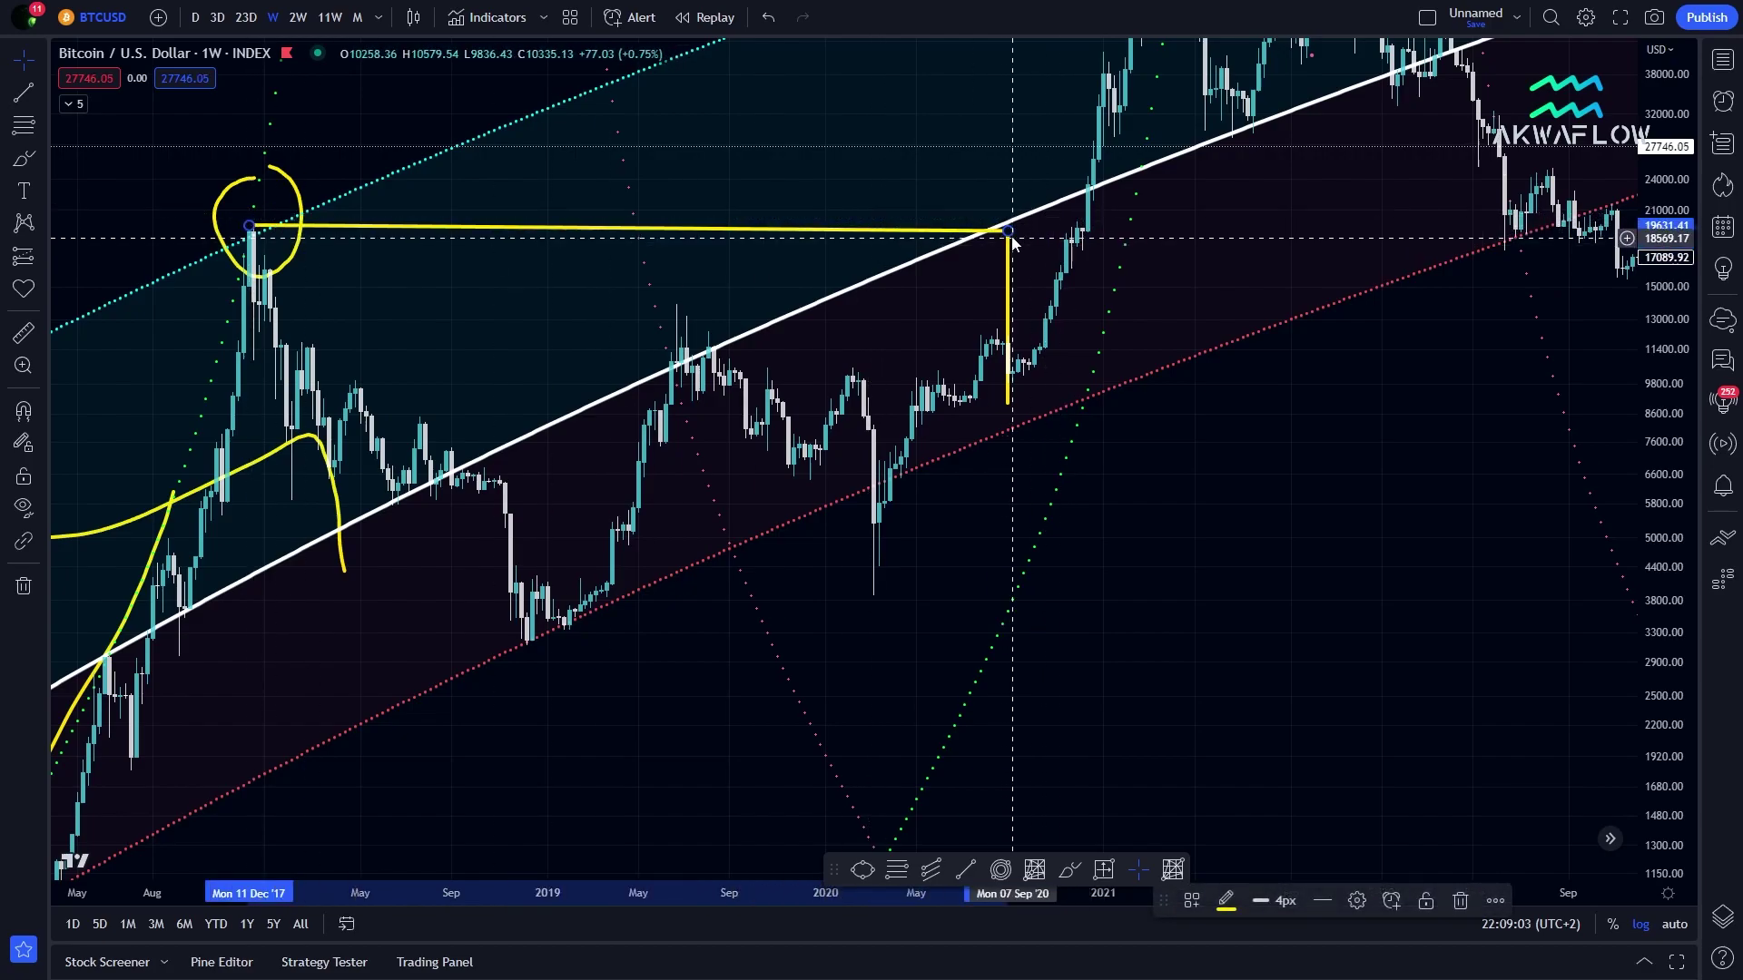
pyautogui.moveTo(1011, 237); pyautogui.dragTo(1002, 225)
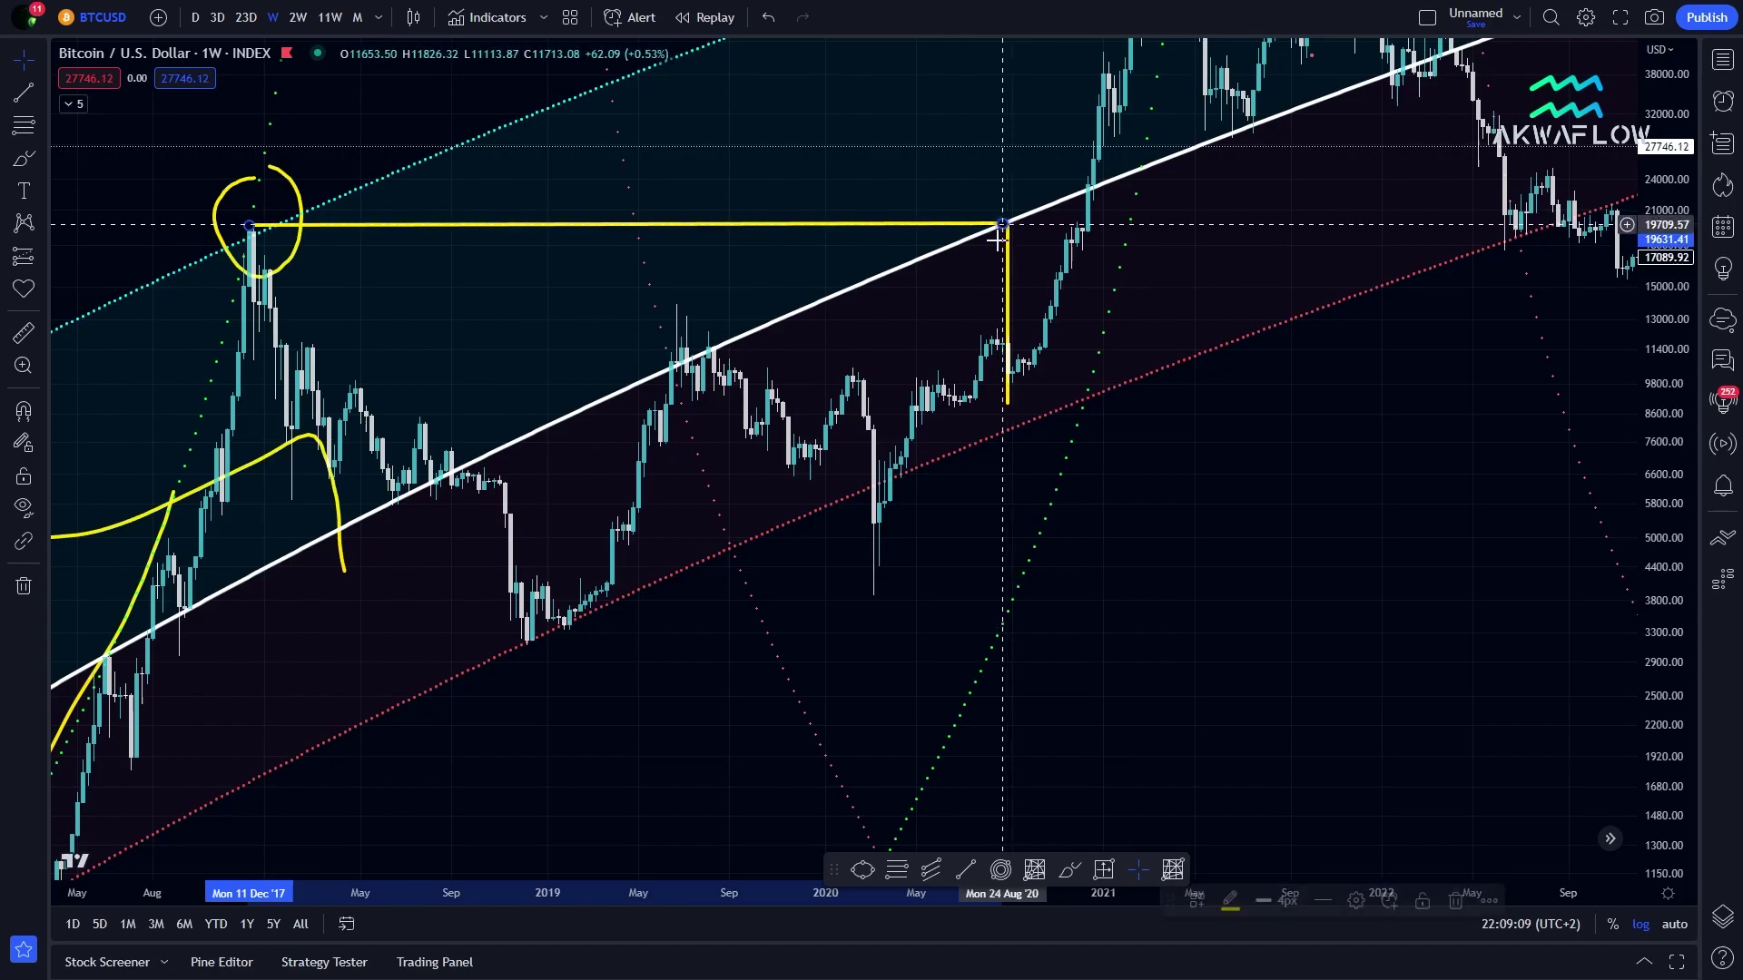
pyautogui.moveTo(1008, 406); pyautogui.dragTo(1009, 445)
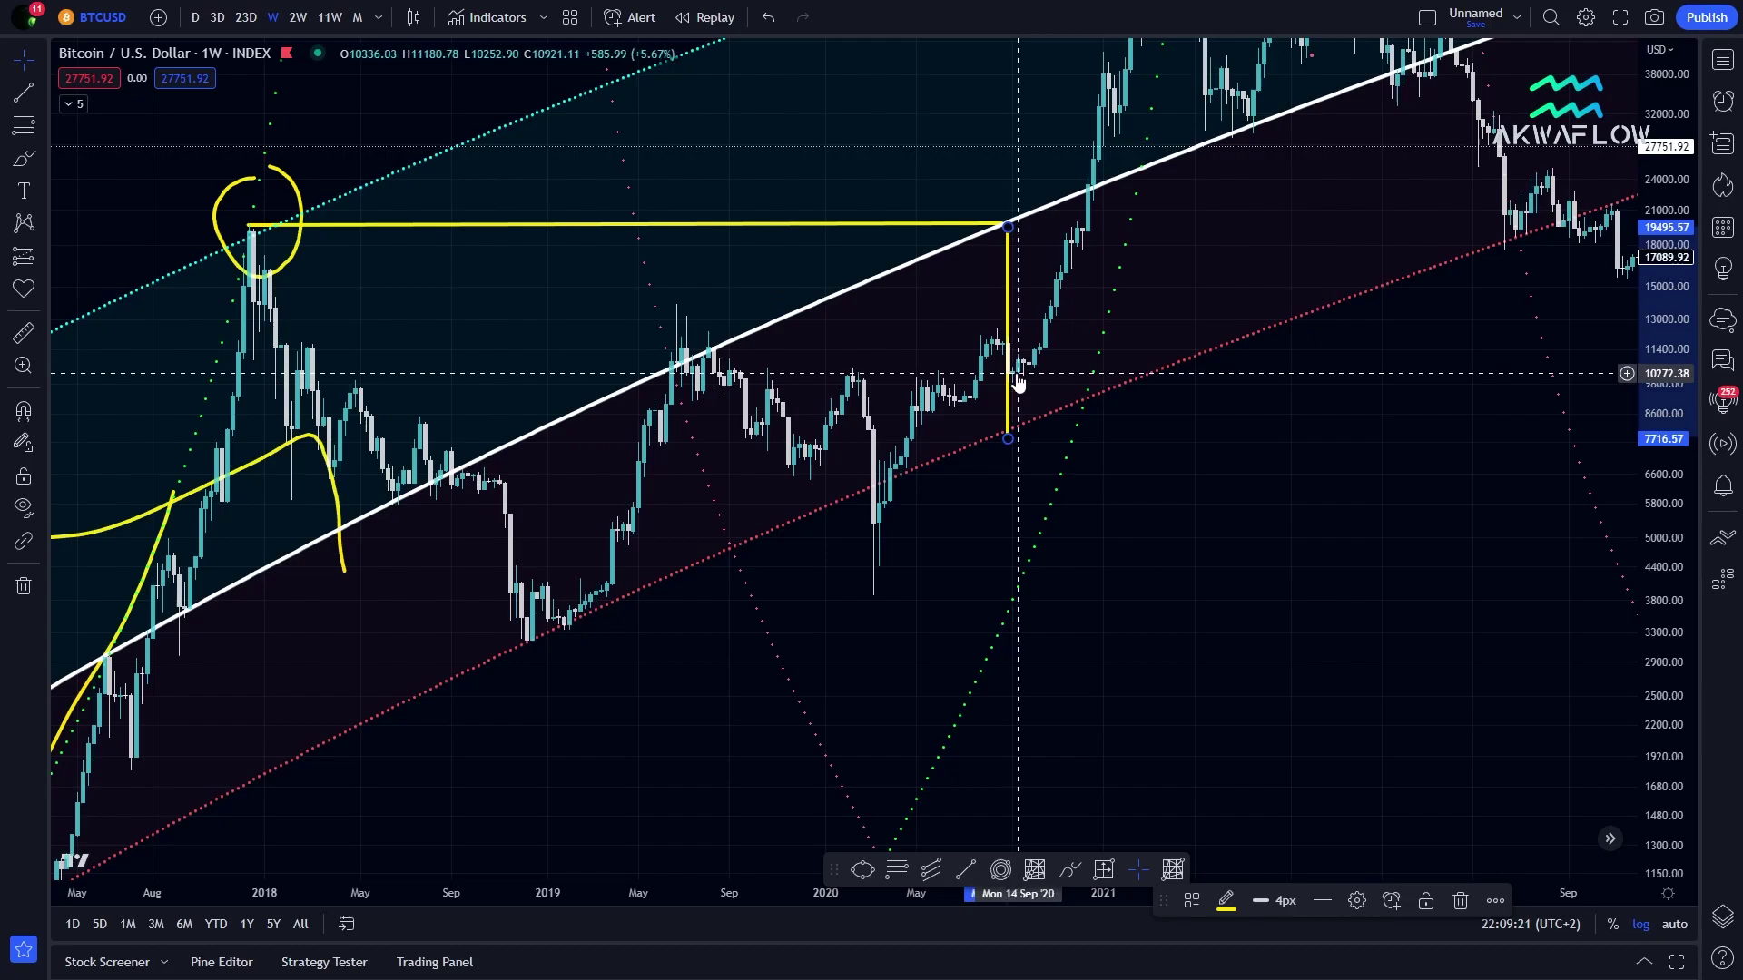
# Brush a rising arrow from the September 2020 price beside the vertical line along the rally to March 2021
pyautogui.moveTo(1335, 399); pyautogui.dragTo(1307, 578)
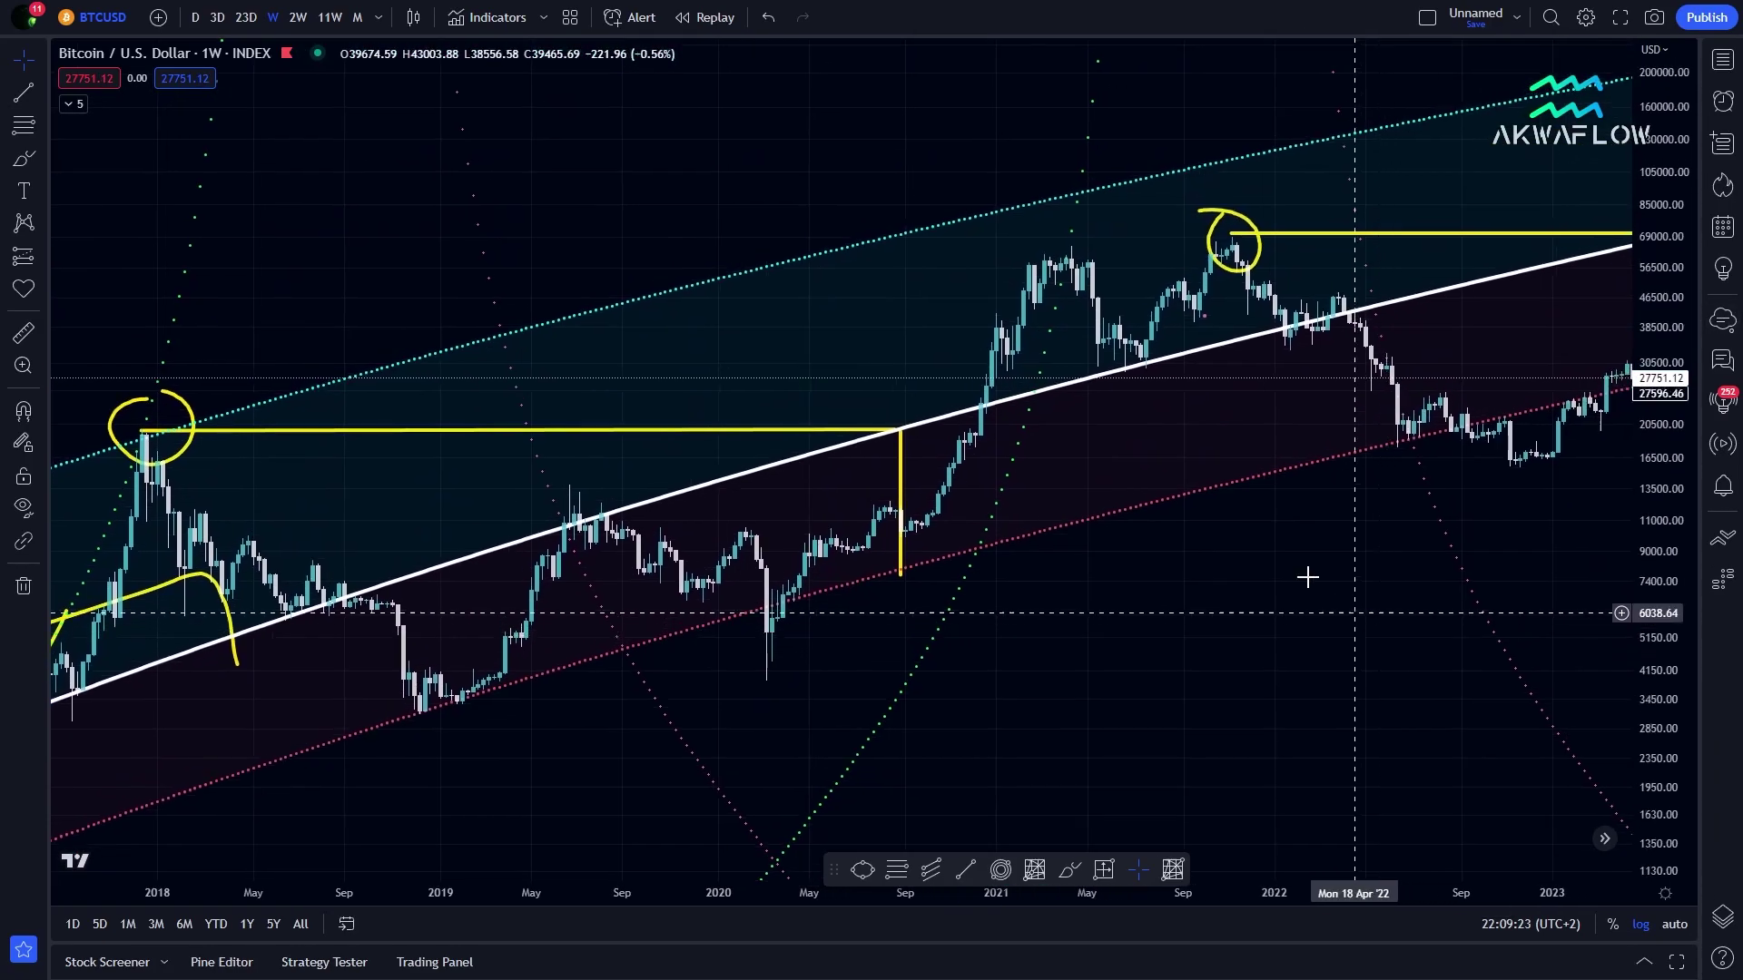
pyautogui.scroll(2, 1307, 577)
pyautogui.click(41, 159)
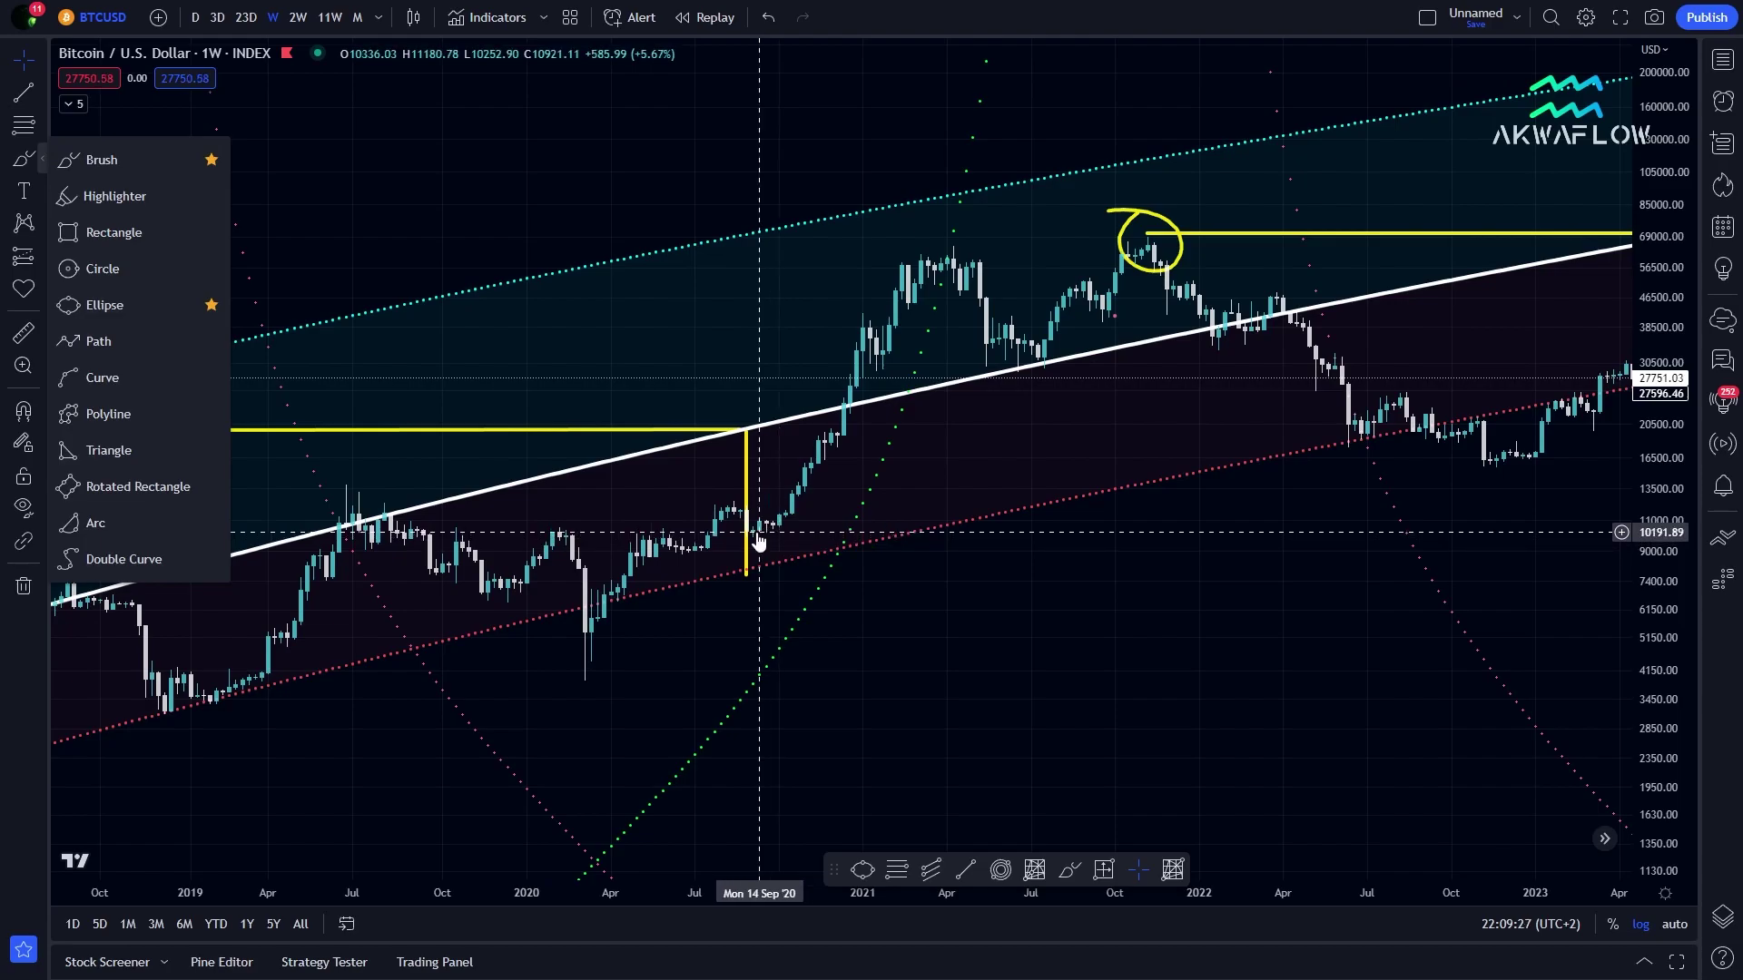
pyautogui.click(1069, 870)
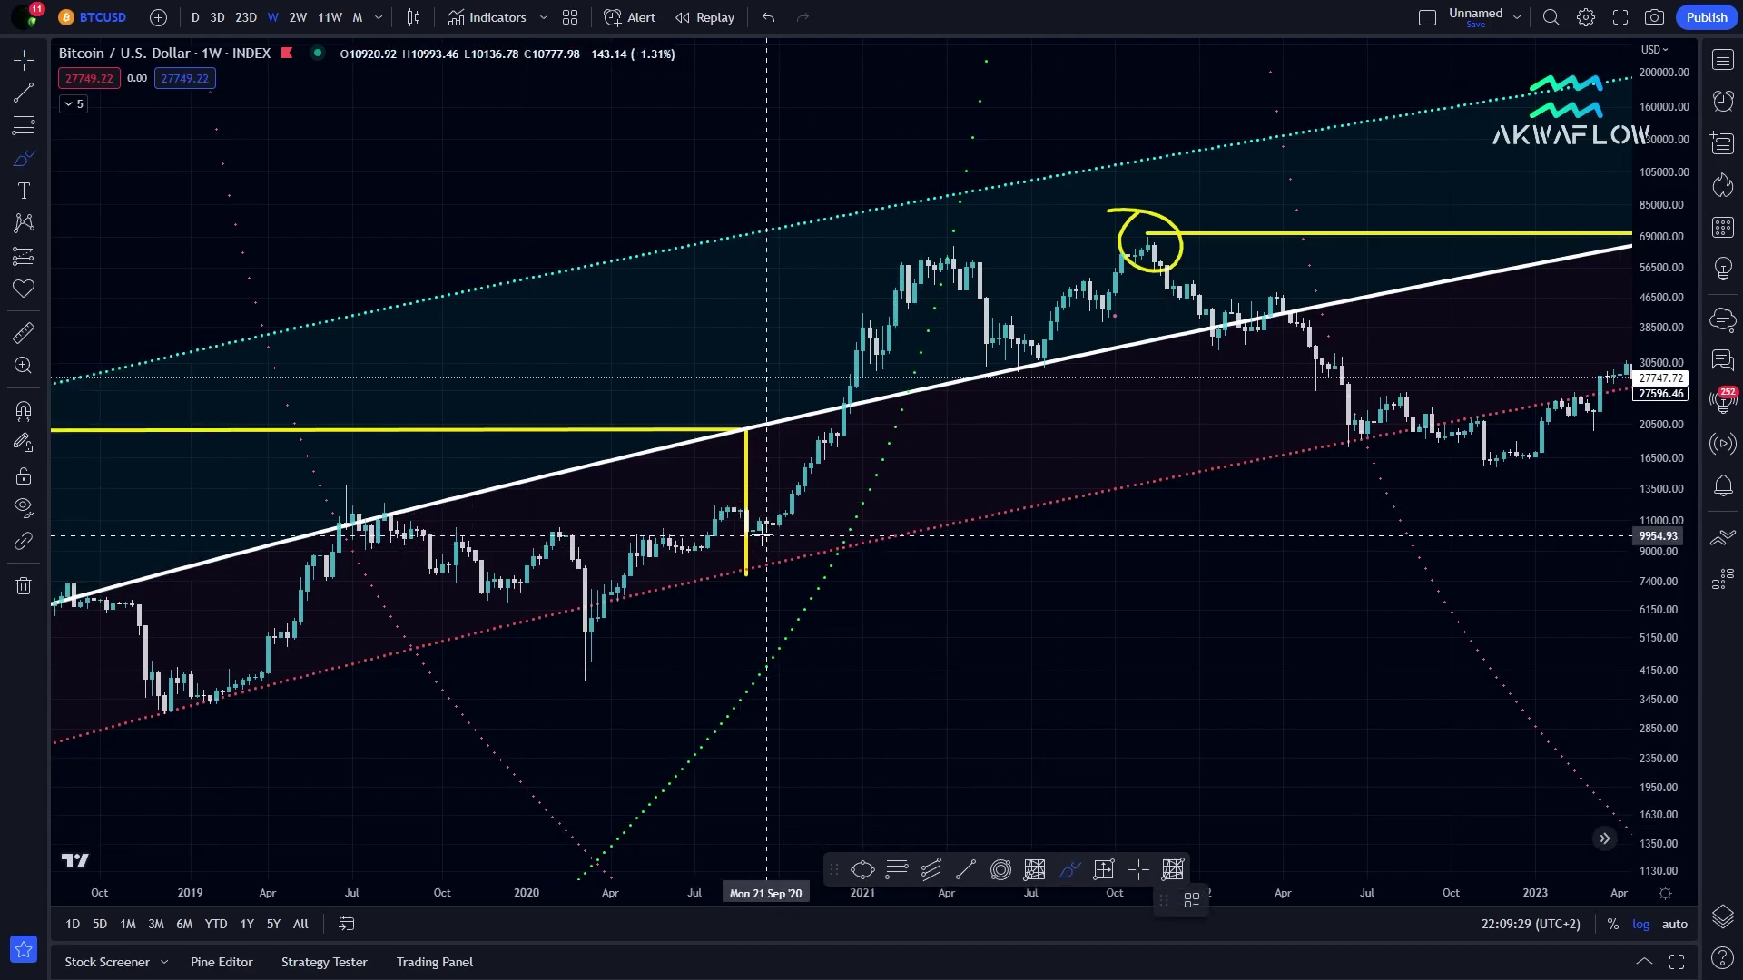
pyautogui.moveTo(763, 537)
pyautogui.mouseDown()
pyautogui.moveTo(862, 390)
pyautogui.moveTo(939, 317)
pyautogui.moveTo(941, 334)
pyautogui.mouseUp()
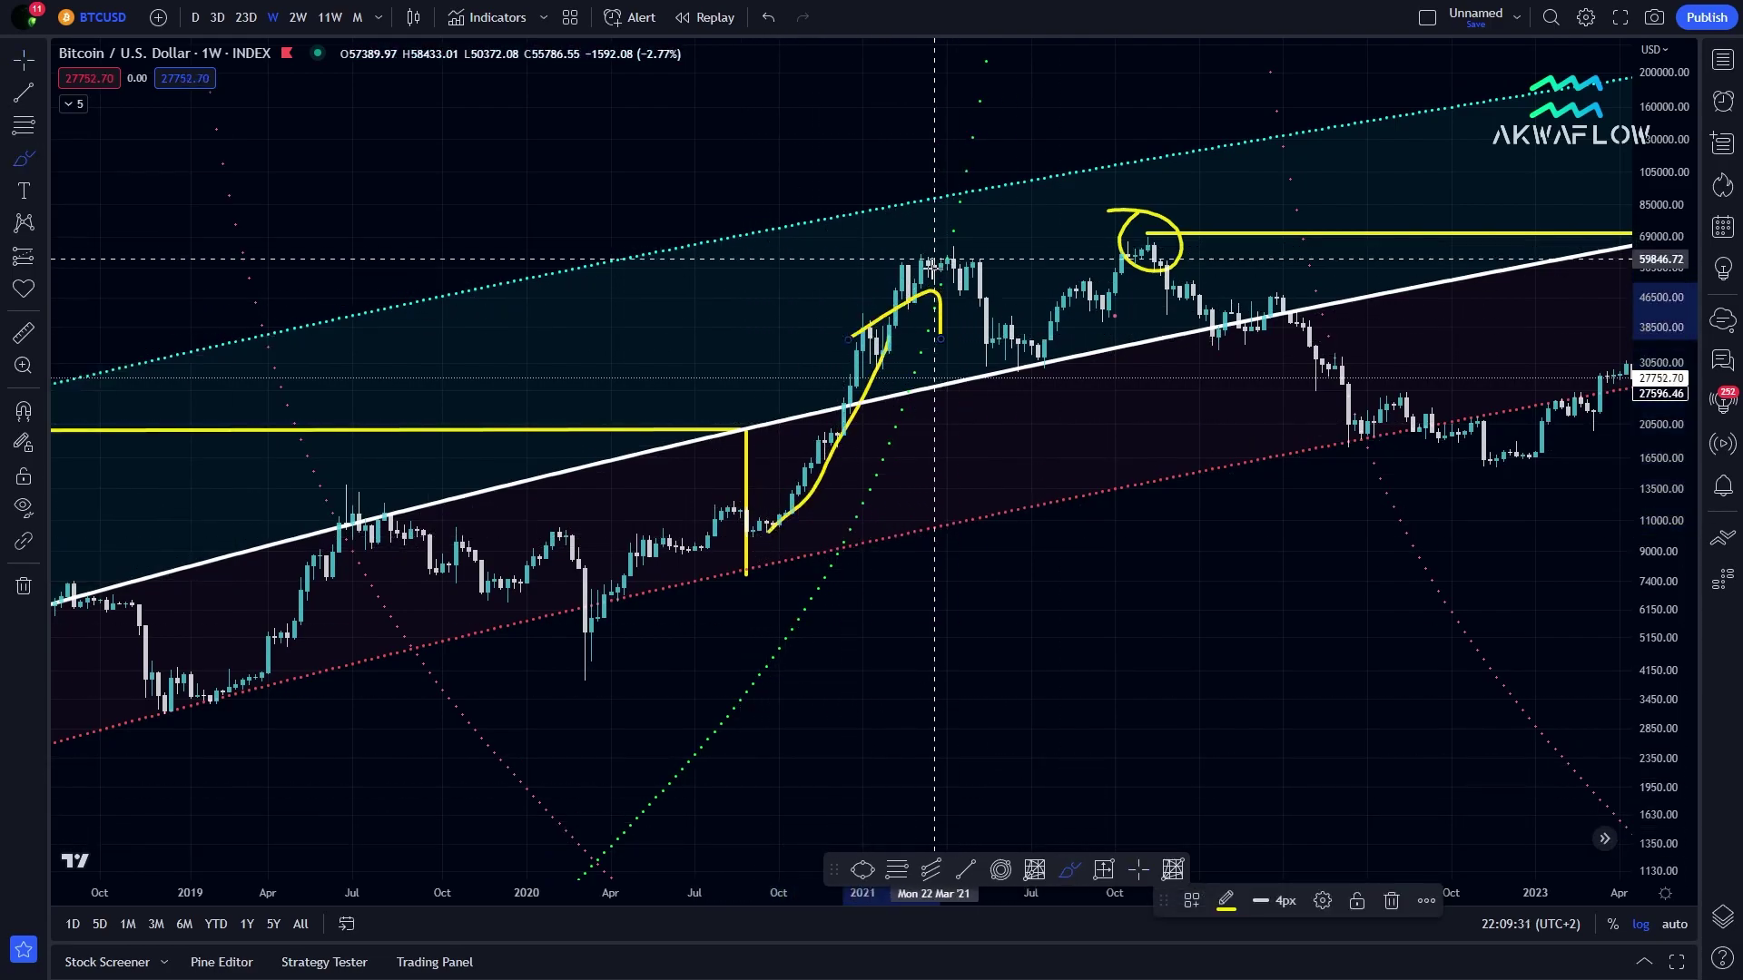
# Realign the horizontal line from the November 2021 peak at about 68,950 to the white curve in June 2023, and extend its vertical line to about 27,000
pyautogui.scroll(-3, 1210, 359)
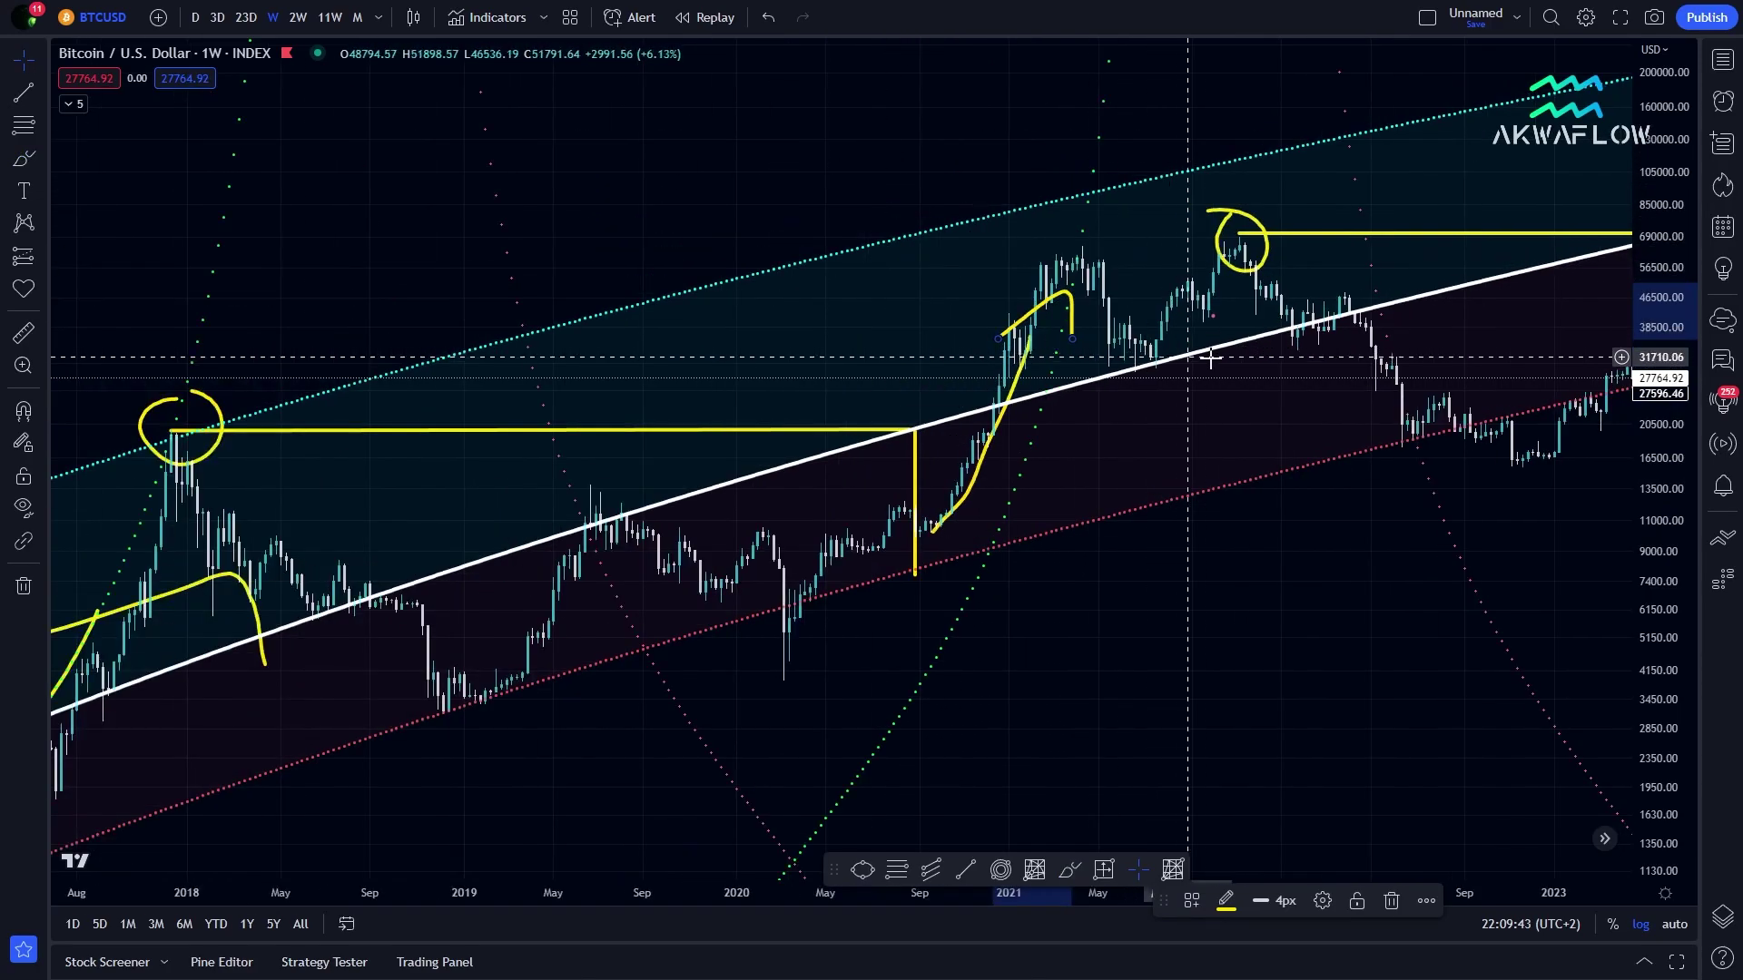
pyautogui.hscroll(5, 1152, 425)
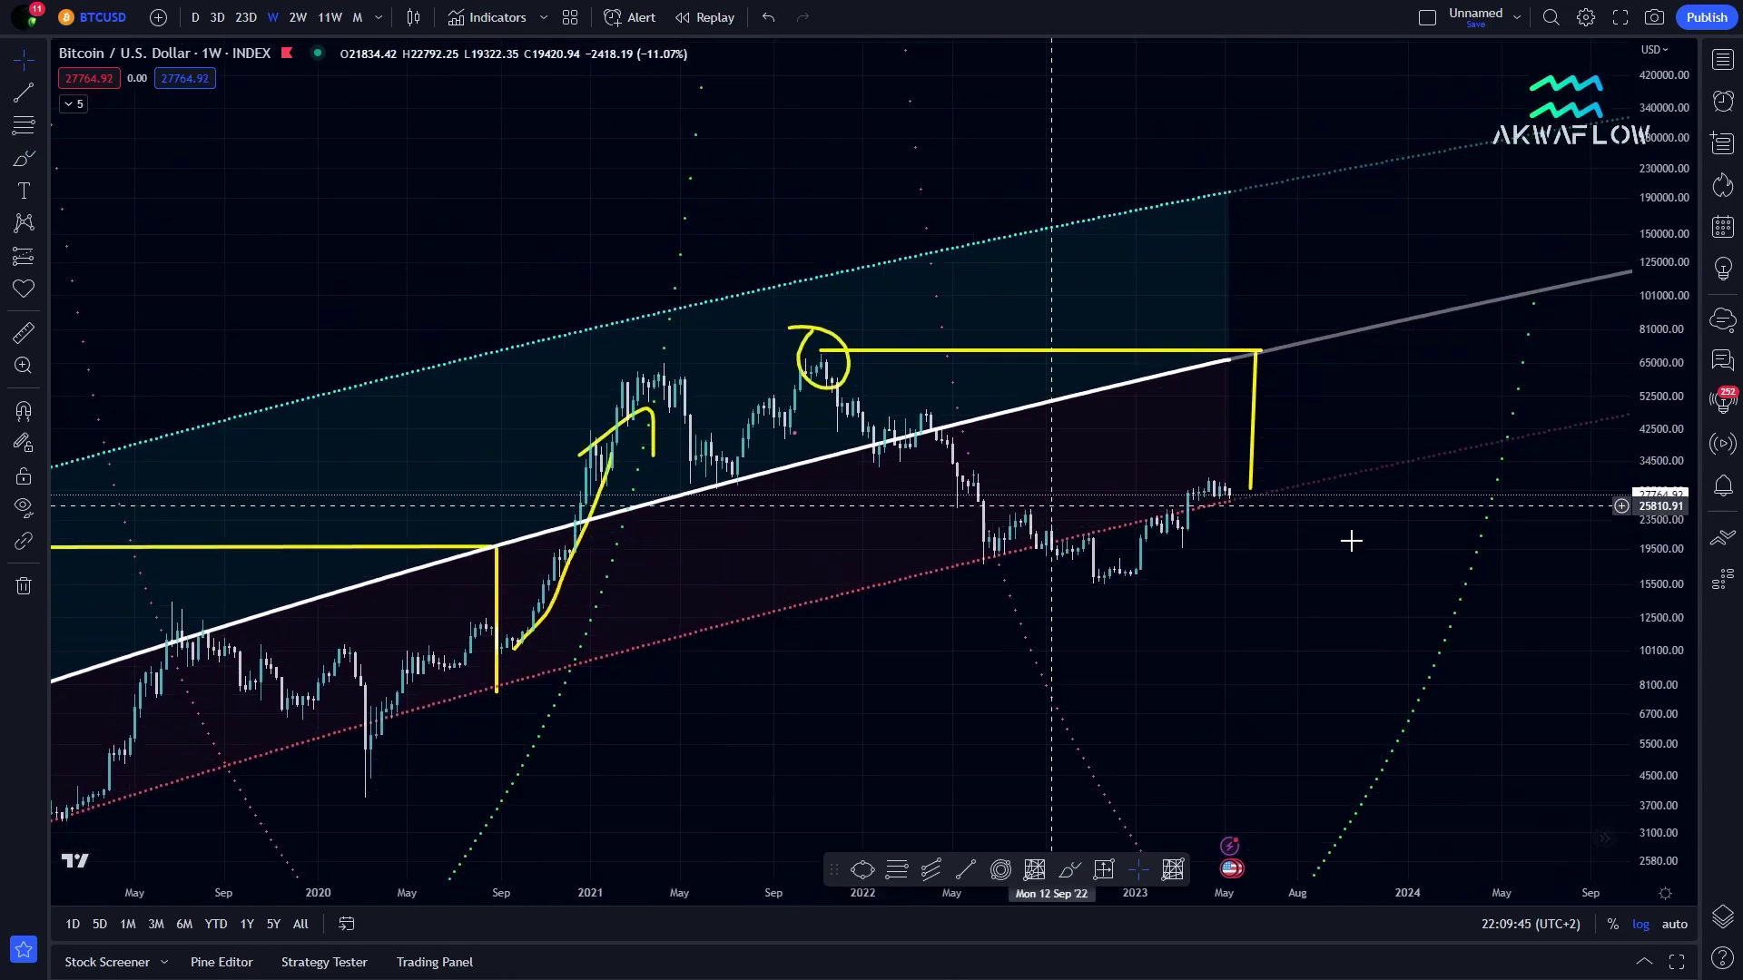
pyautogui.moveTo(1661, 581); pyautogui.dragTo(1661, 472)
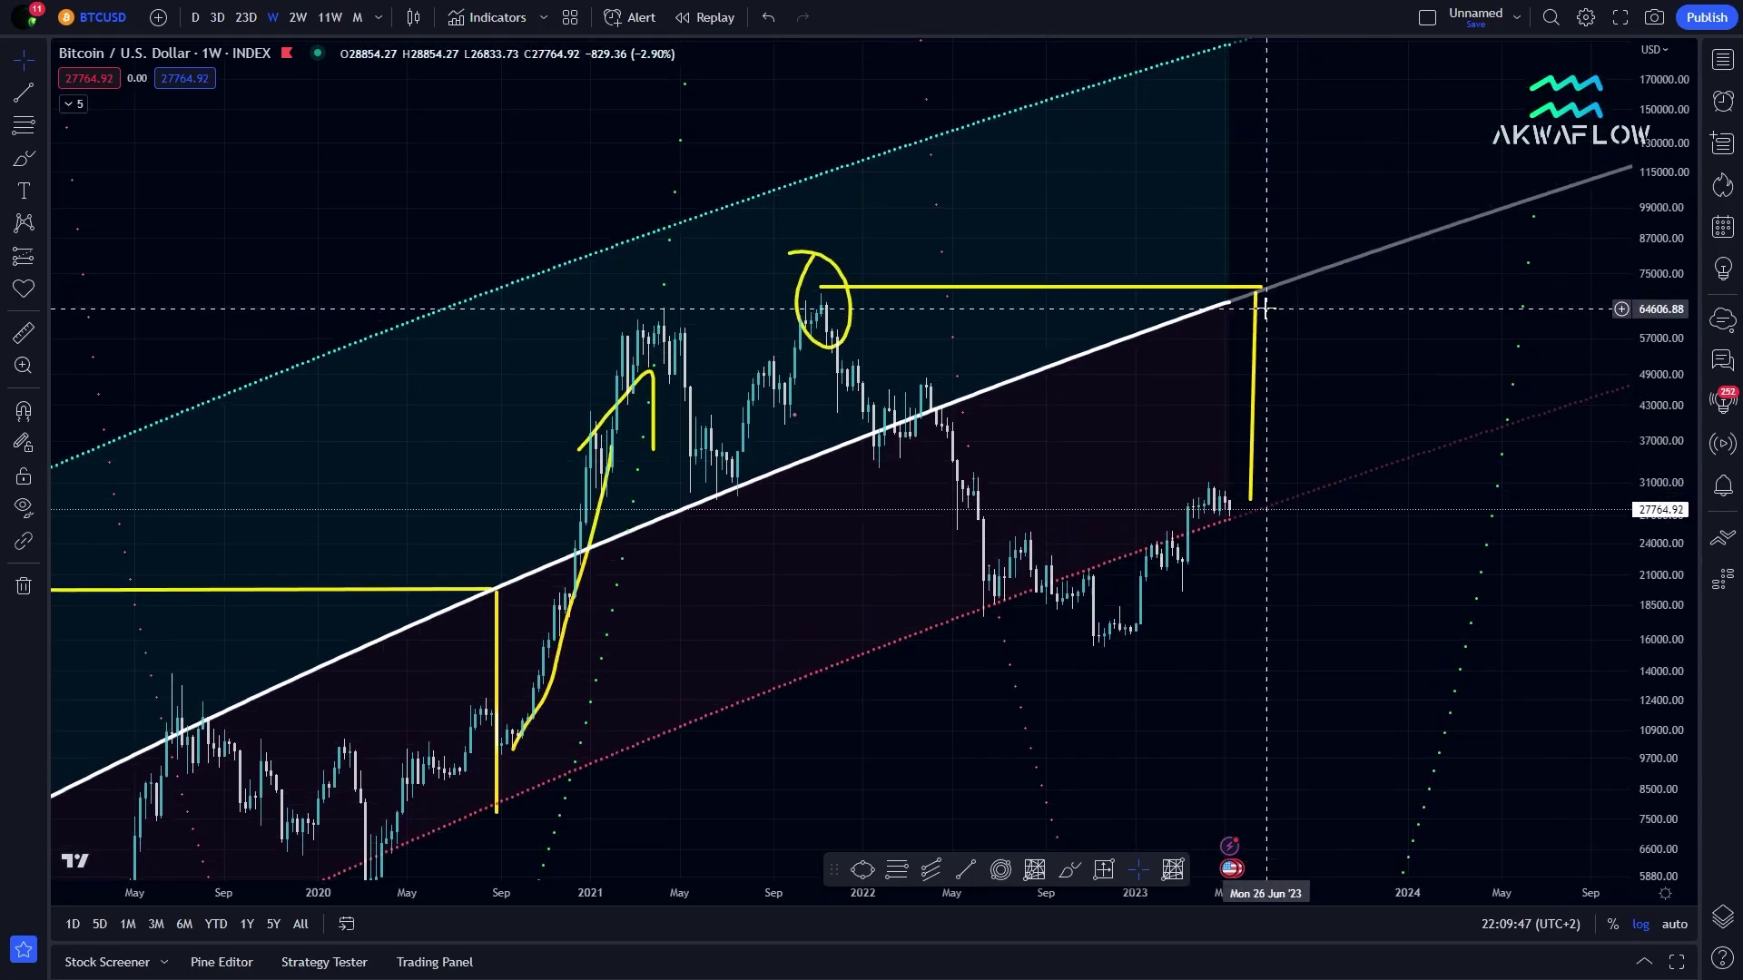
pyautogui.moveTo(926, 351); pyautogui.dragTo(527, 320)
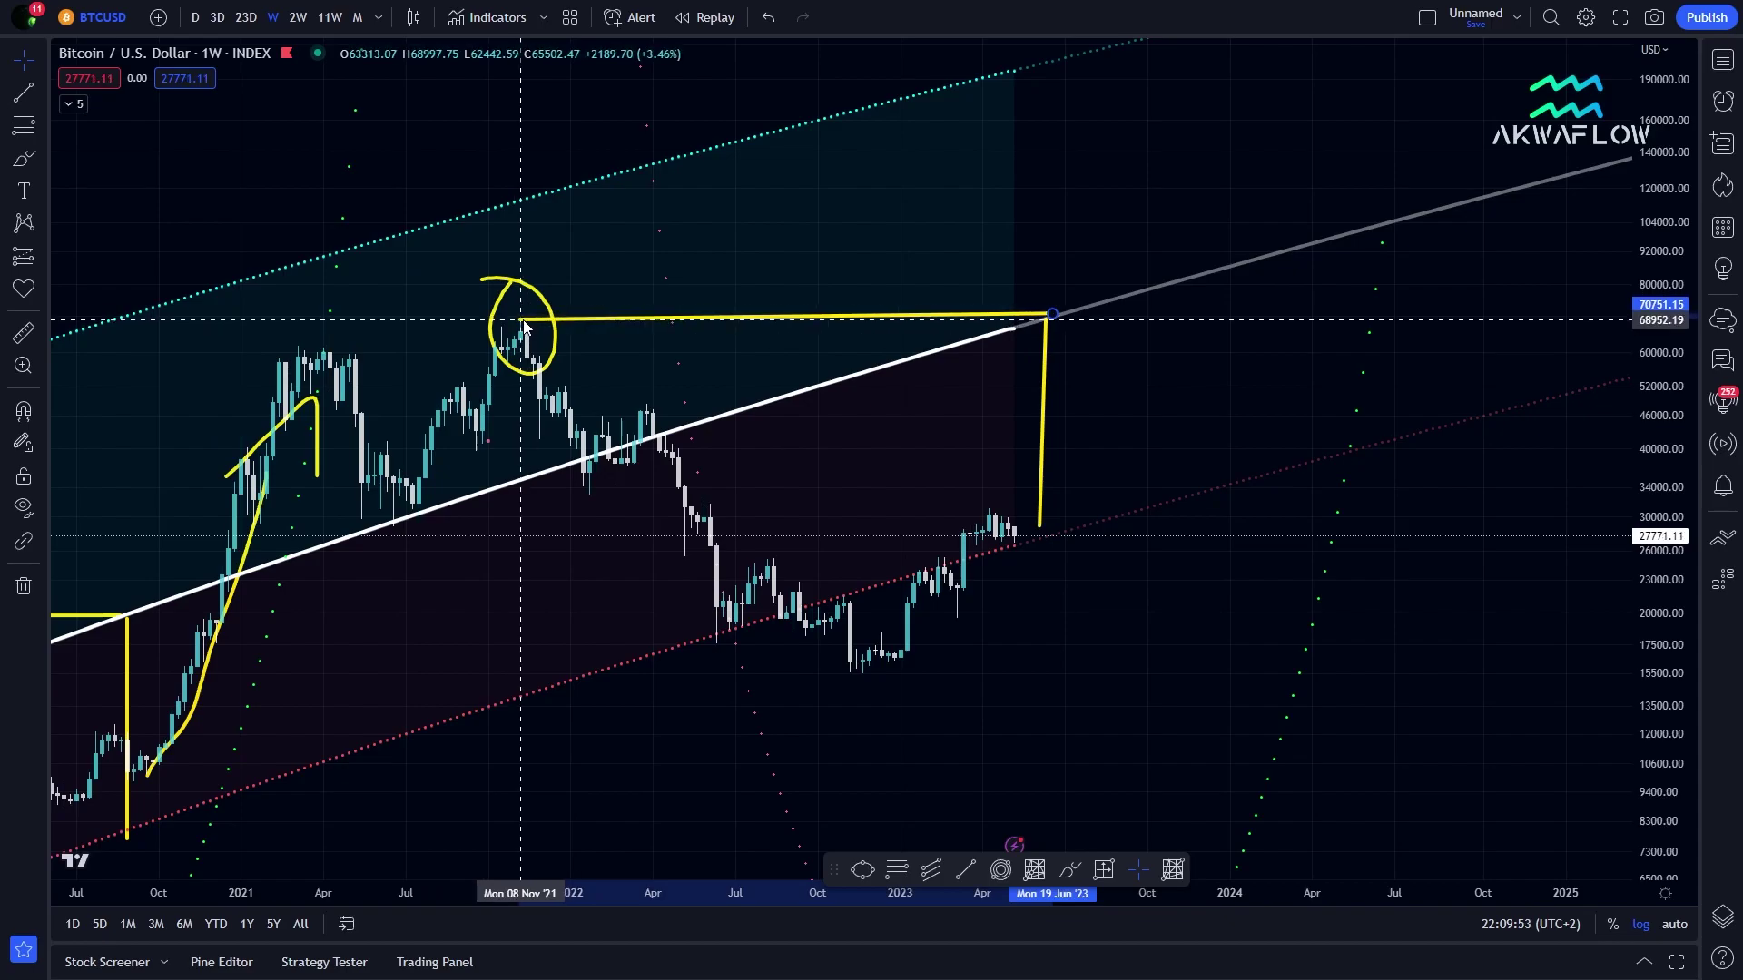
pyautogui.moveTo(1050, 318); pyautogui.dragTo(1041, 323)
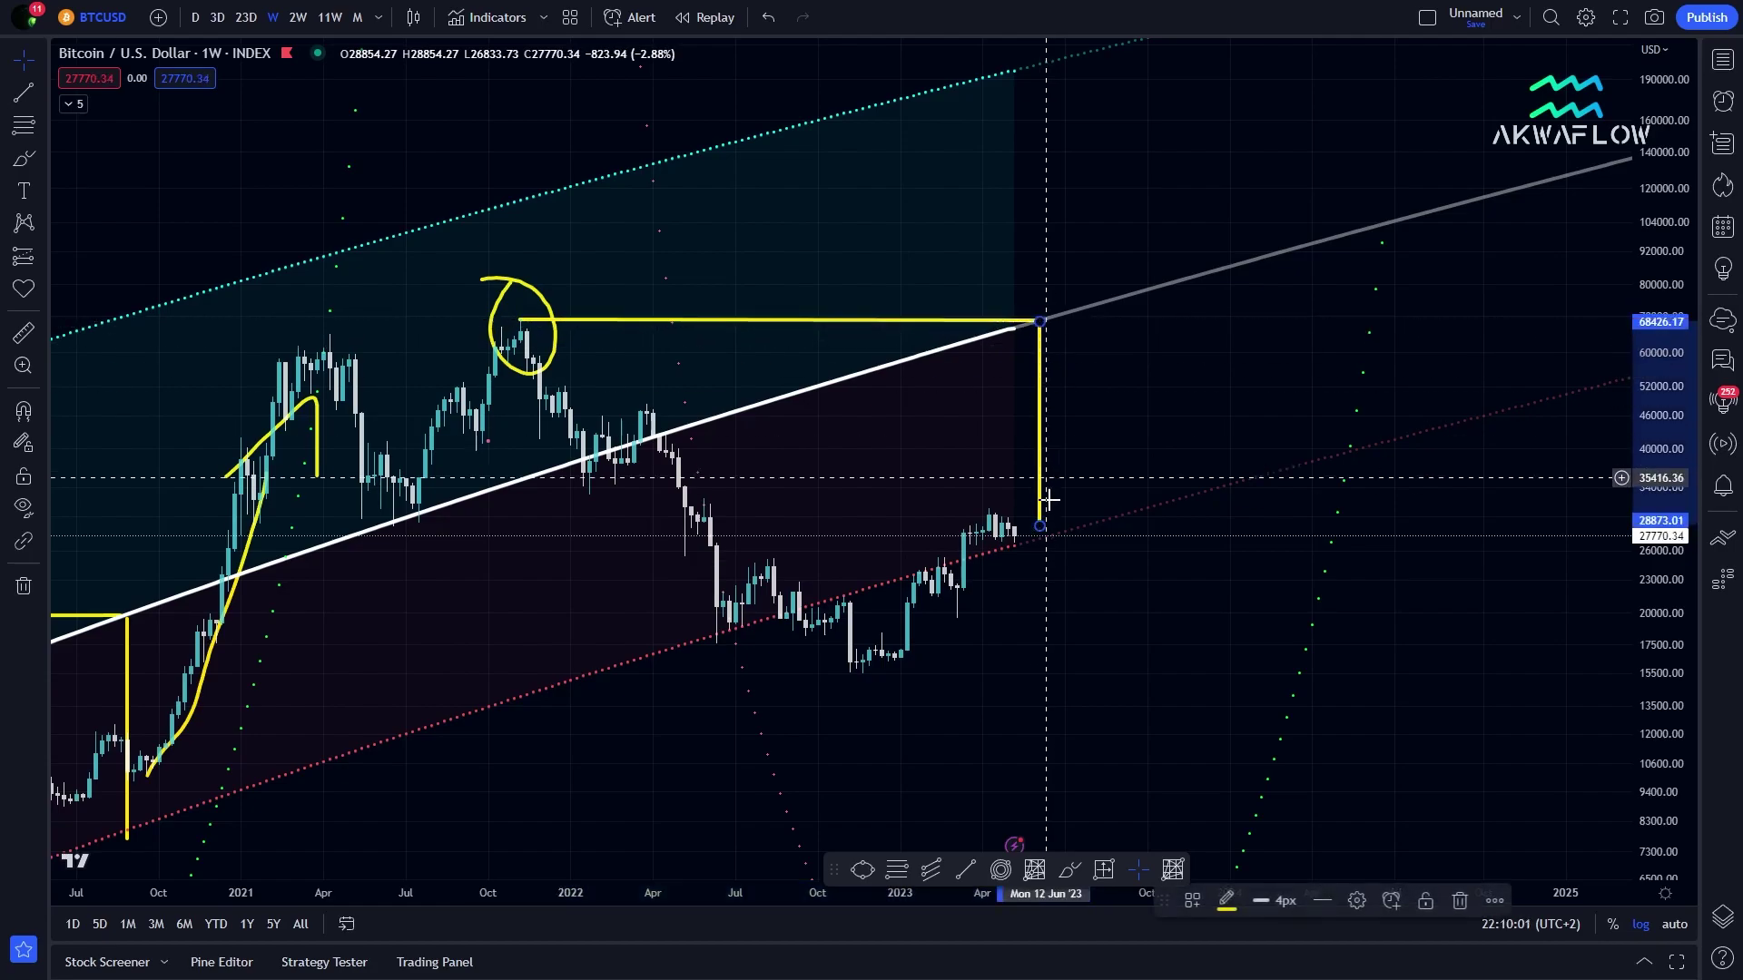
pyautogui.moveTo(1041, 528); pyautogui.dragTo(1040, 545)
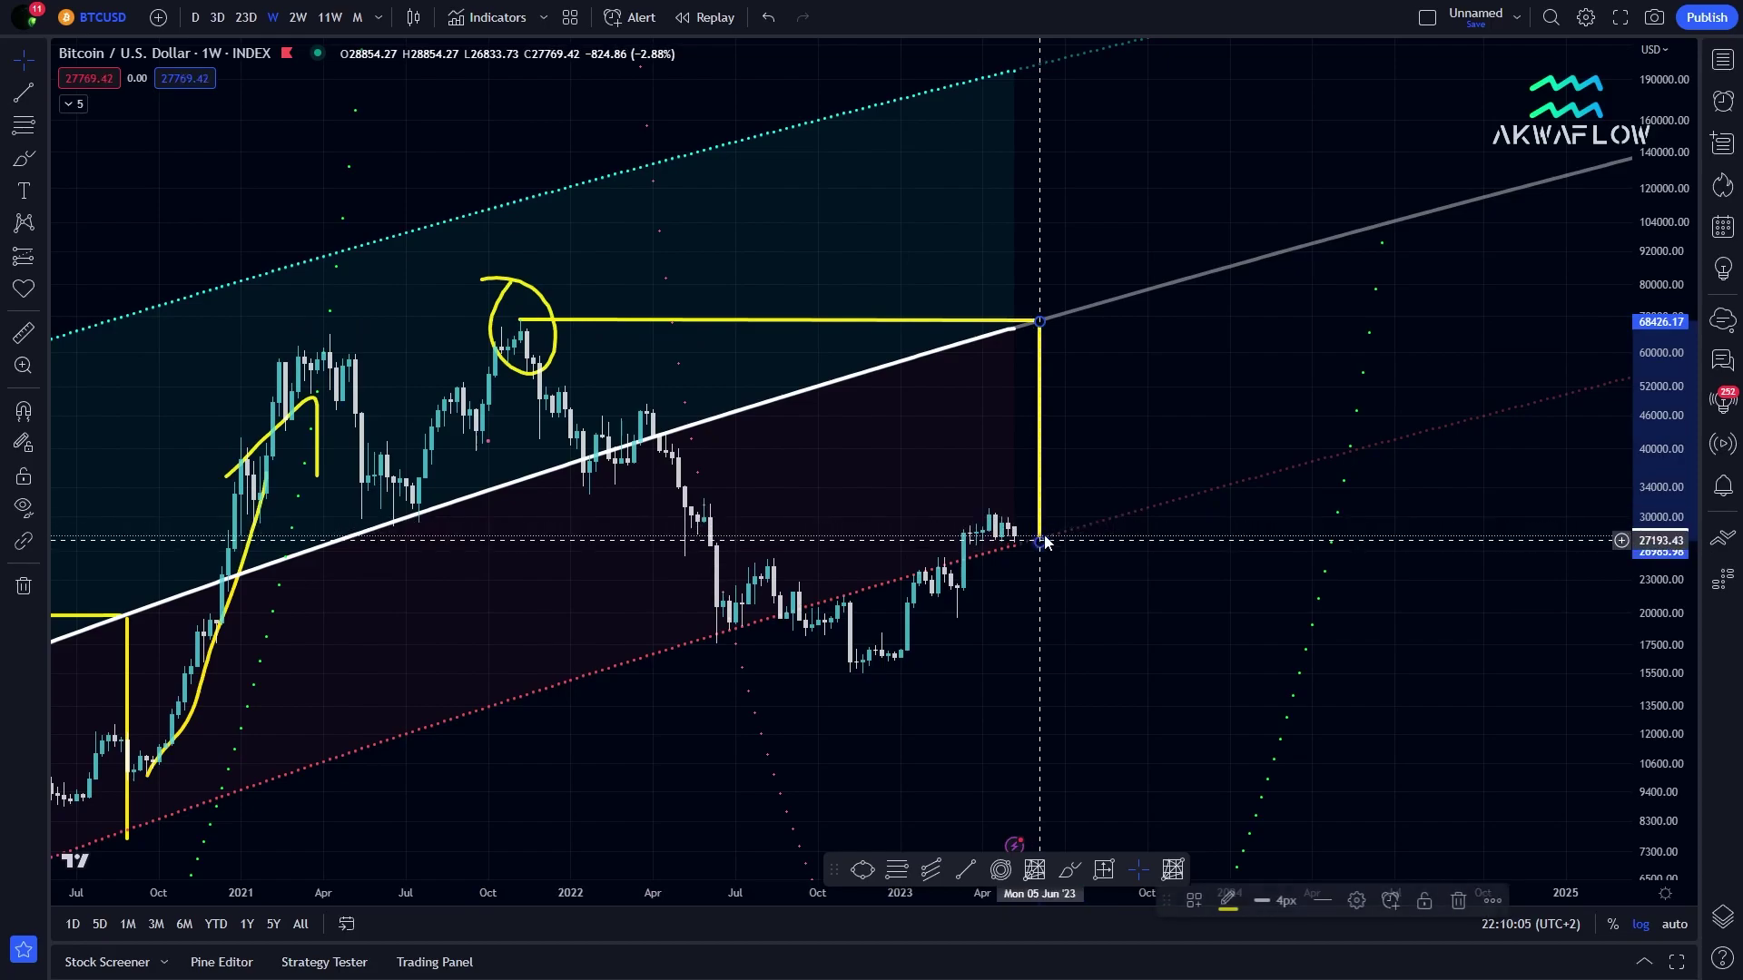
# Place a full-height vertical line at 5 June 2023 on the latest projection line, and move the floating drawing toolbar clear of the date label
pyautogui.scroll(2, 1182, 486)
pyautogui.moveTo(1644, 645); pyautogui.dragTo(1680, 617)
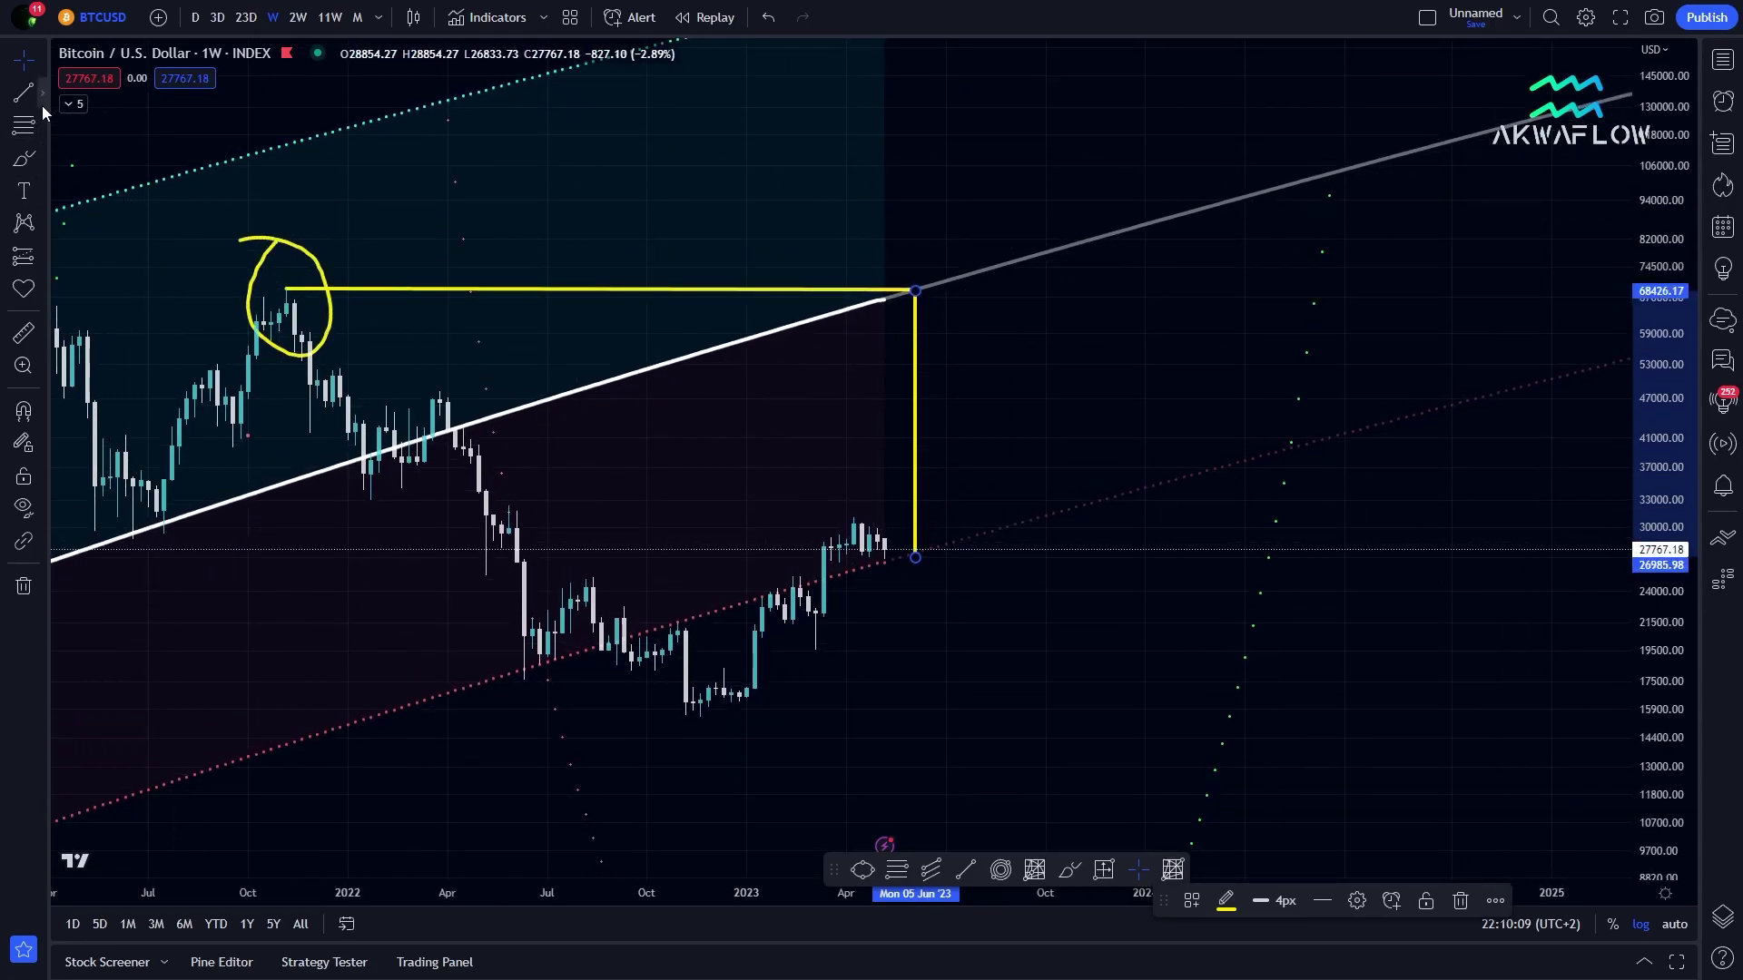
pyautogui.click(42, 95)
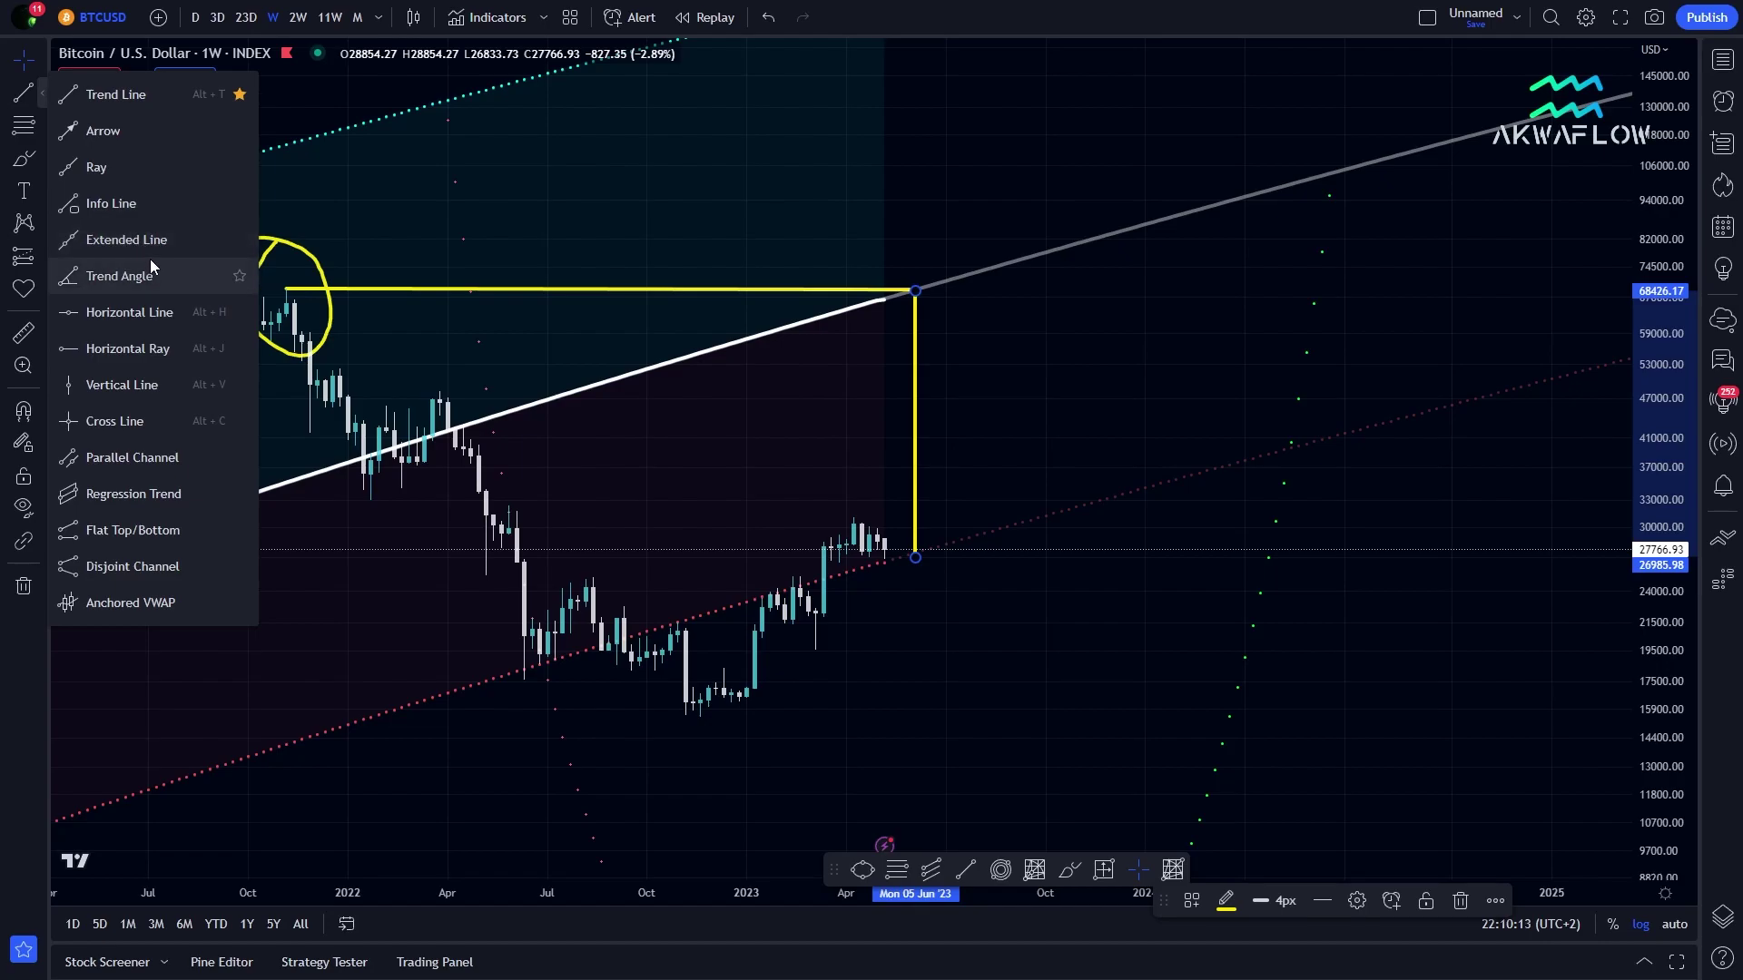
pyautogui.click(127, 385)
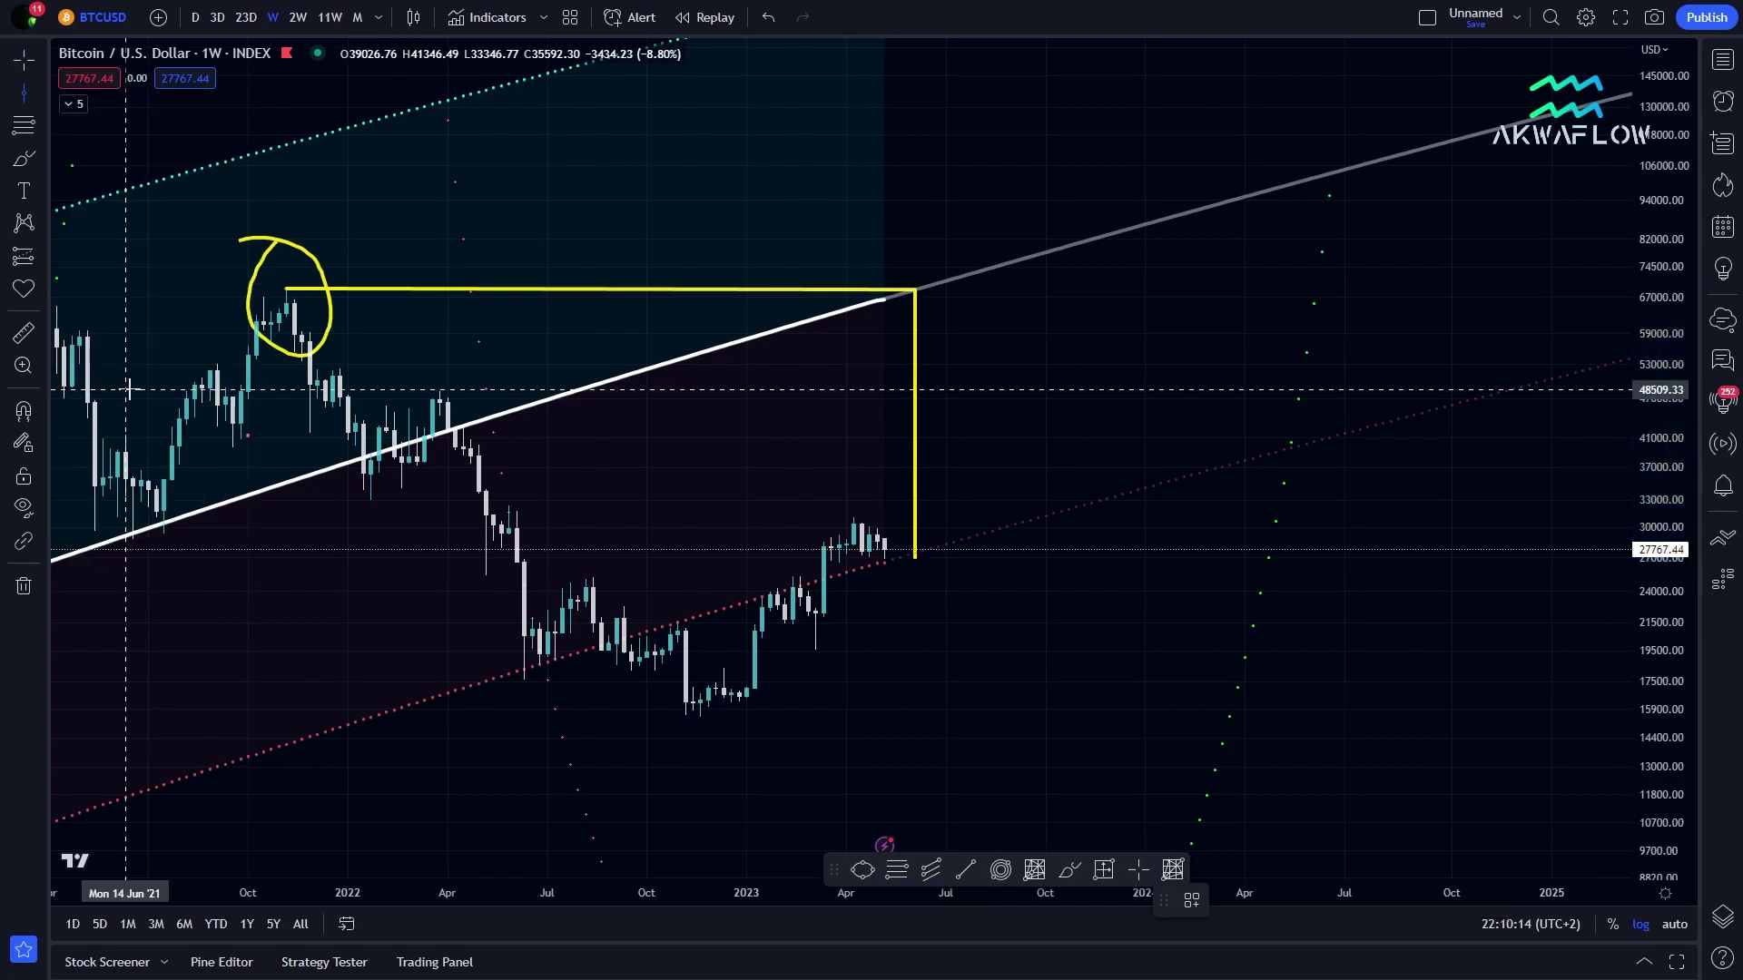
pyautogui.click(914, 452)
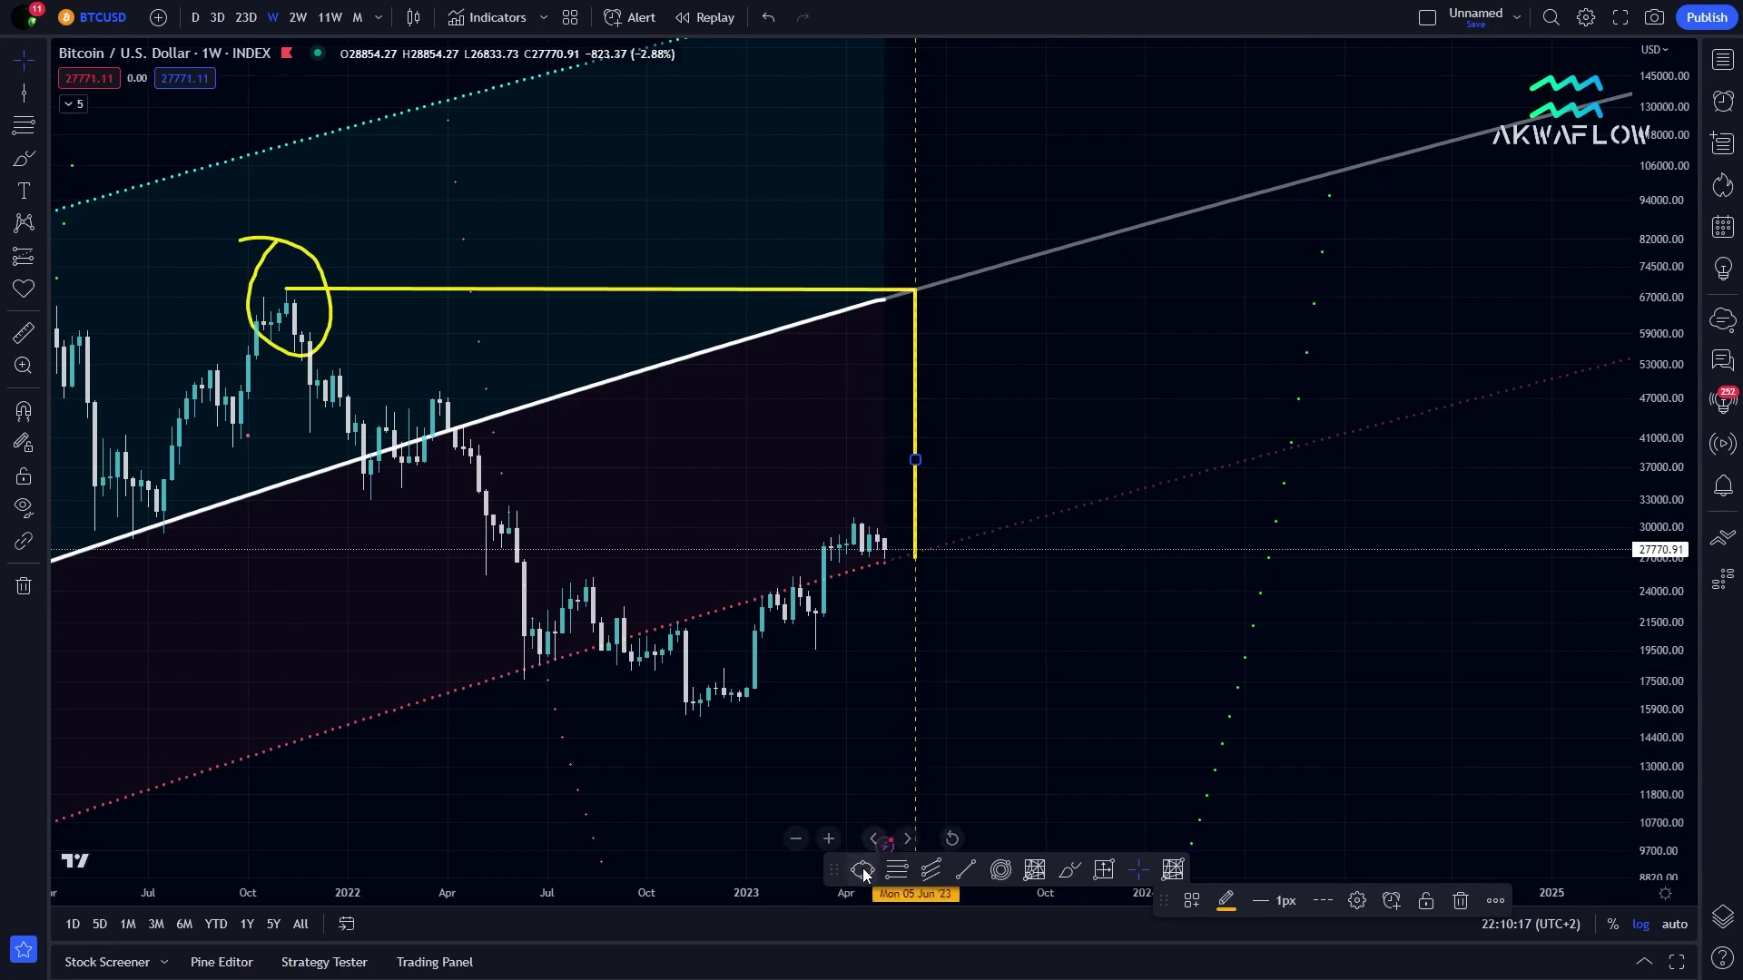
pyautogui.moveTo(837, 869); pyautogui.dragTo(1197, 819)
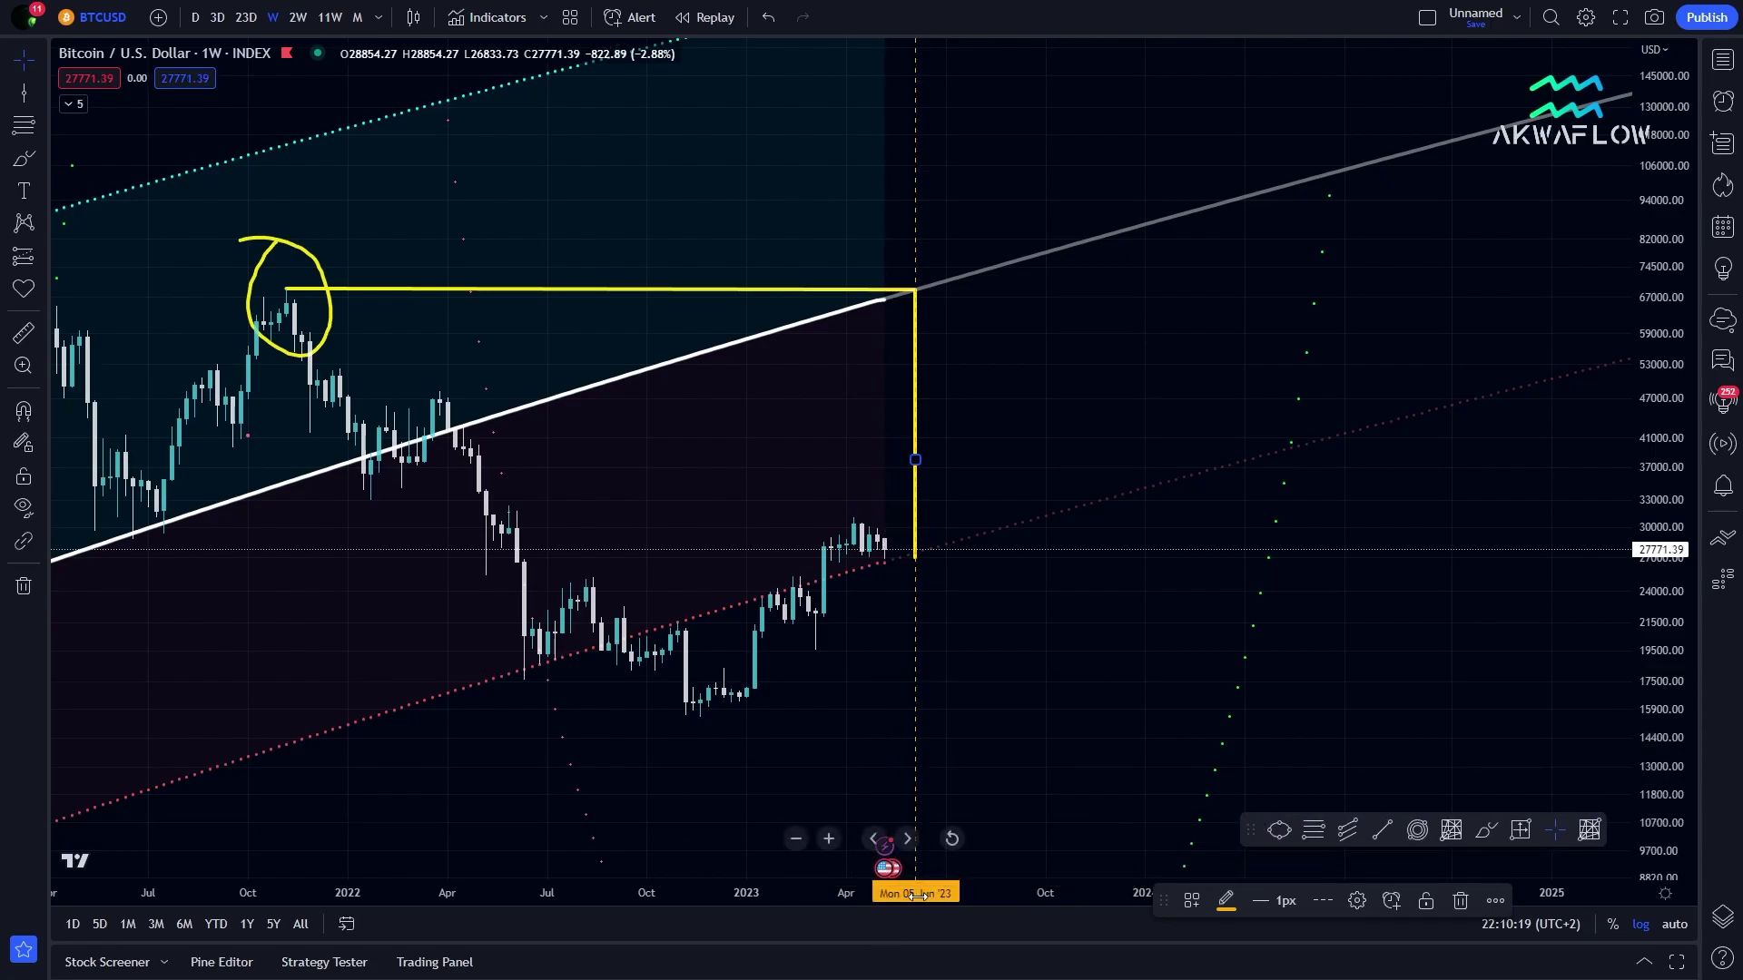
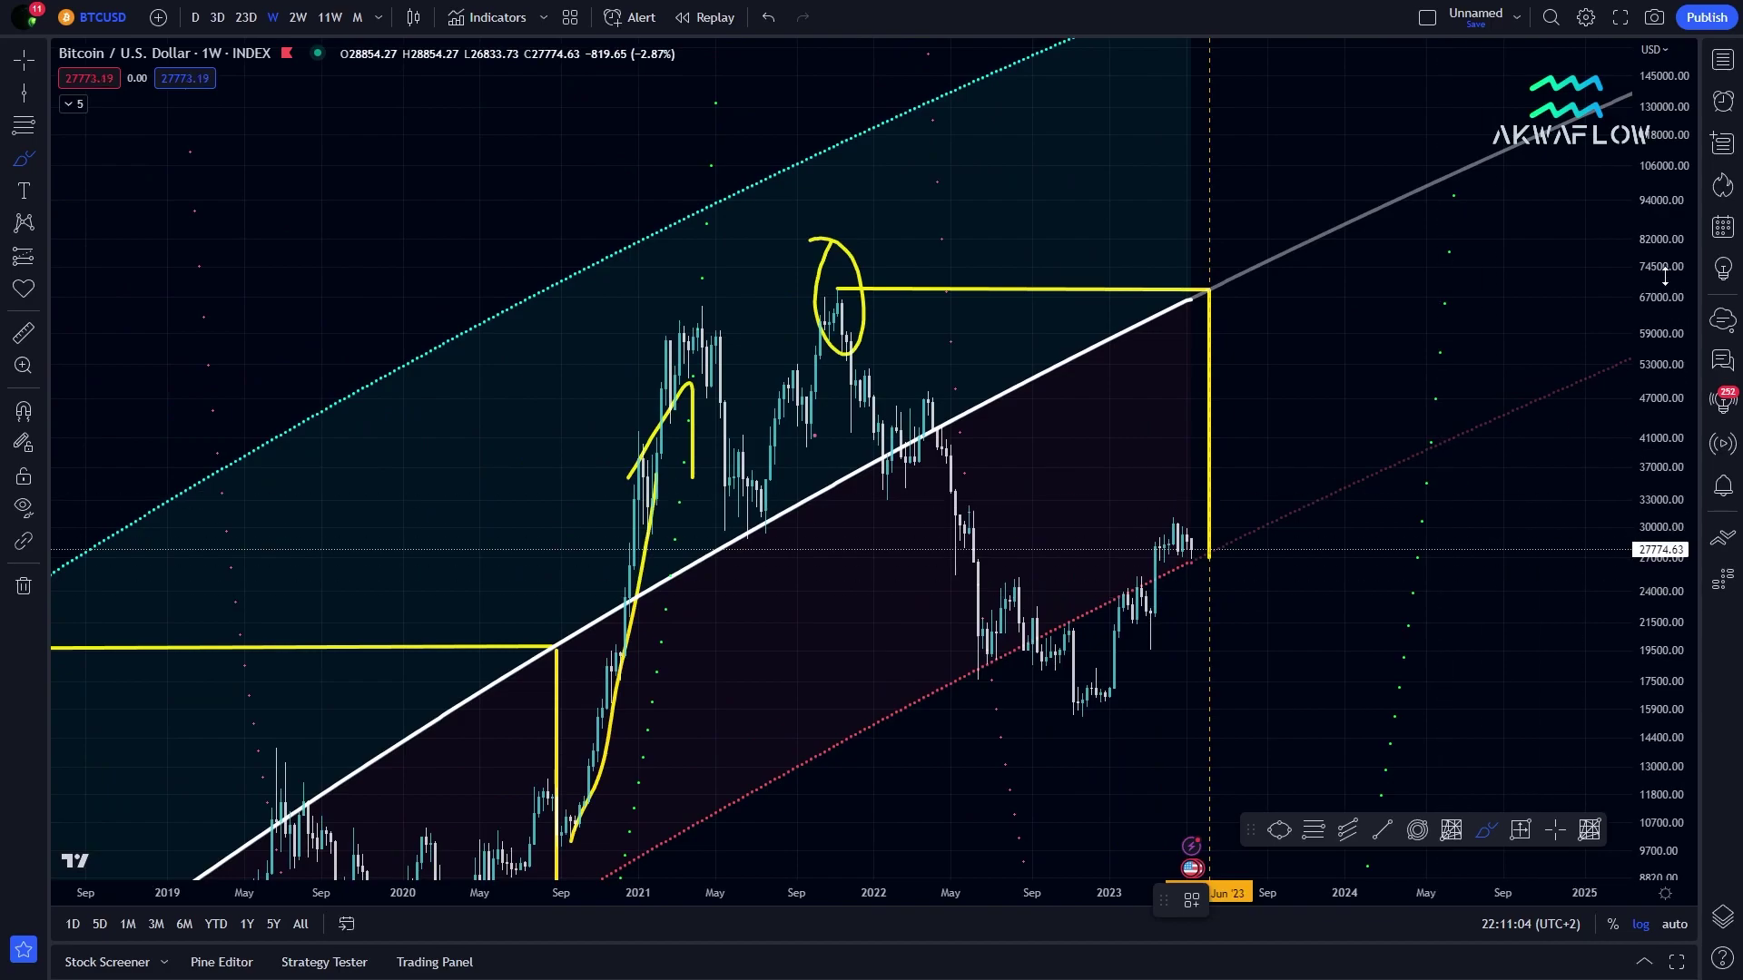
# Brush an arrow pointing at the late-2012 circle, and circle the prices near the red curve in late 2011 and during 2012
pyautogui.scroll(-5, 1495, 567)
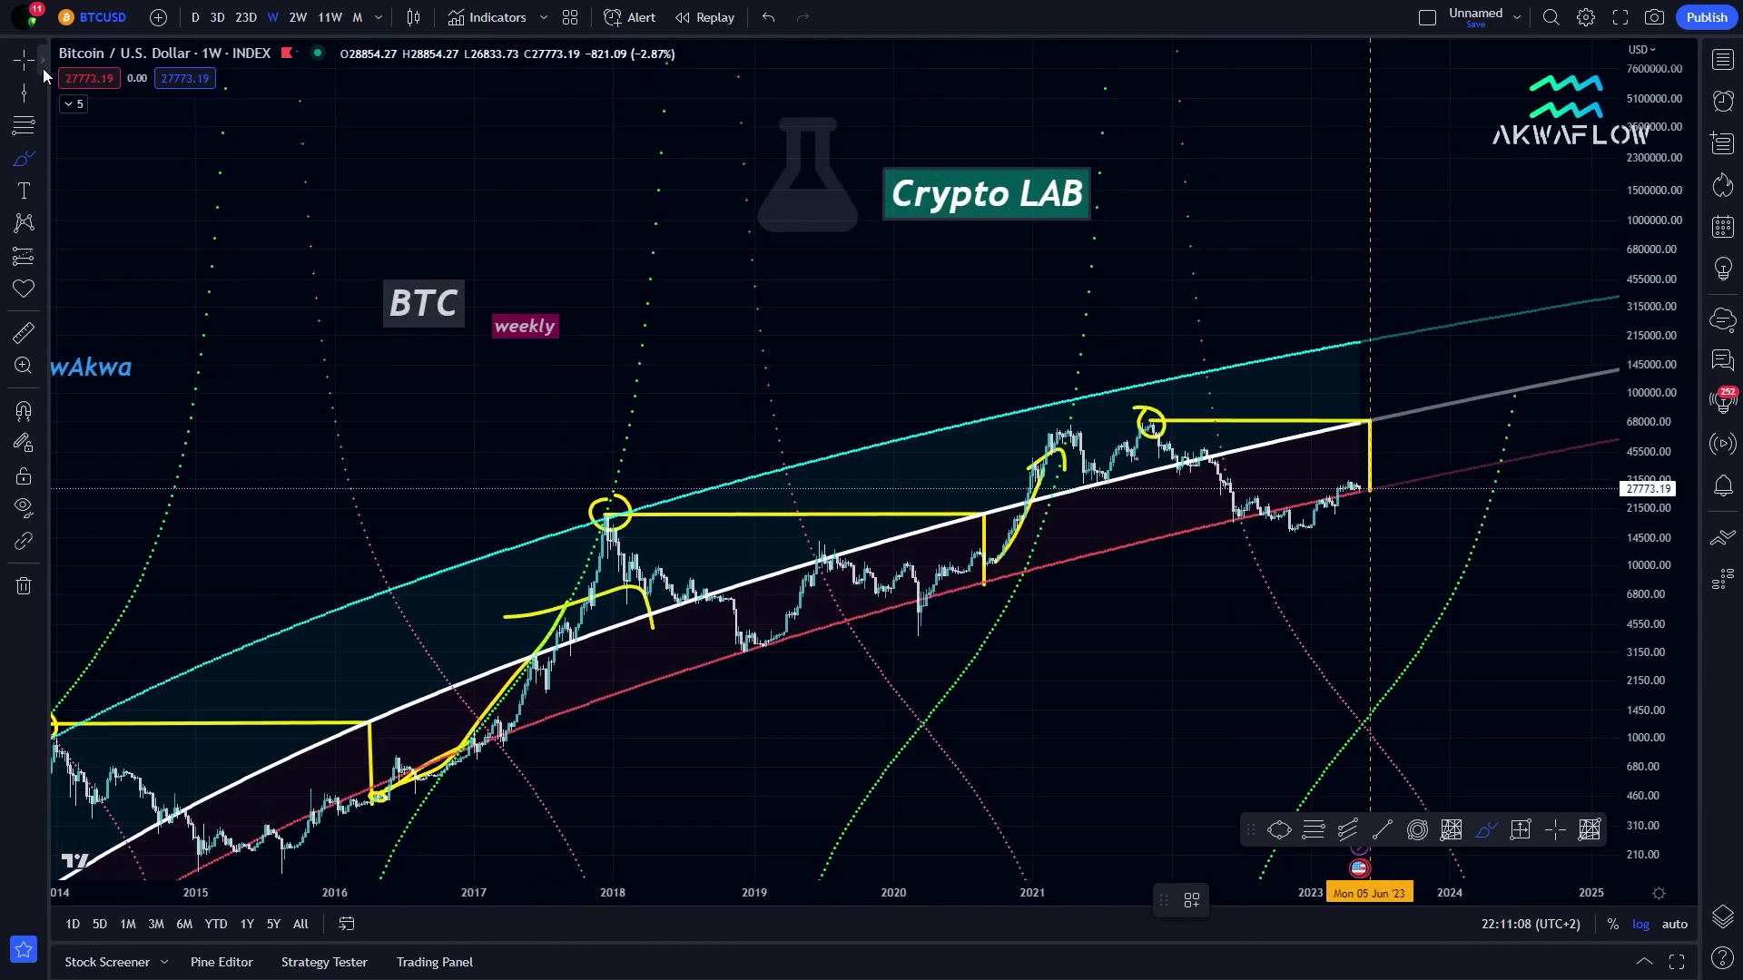
pyautogui.moveTo(391, 454); pyautogui.dragTo(551, 438)
pyautogui.scroll(-5, 551, 437)
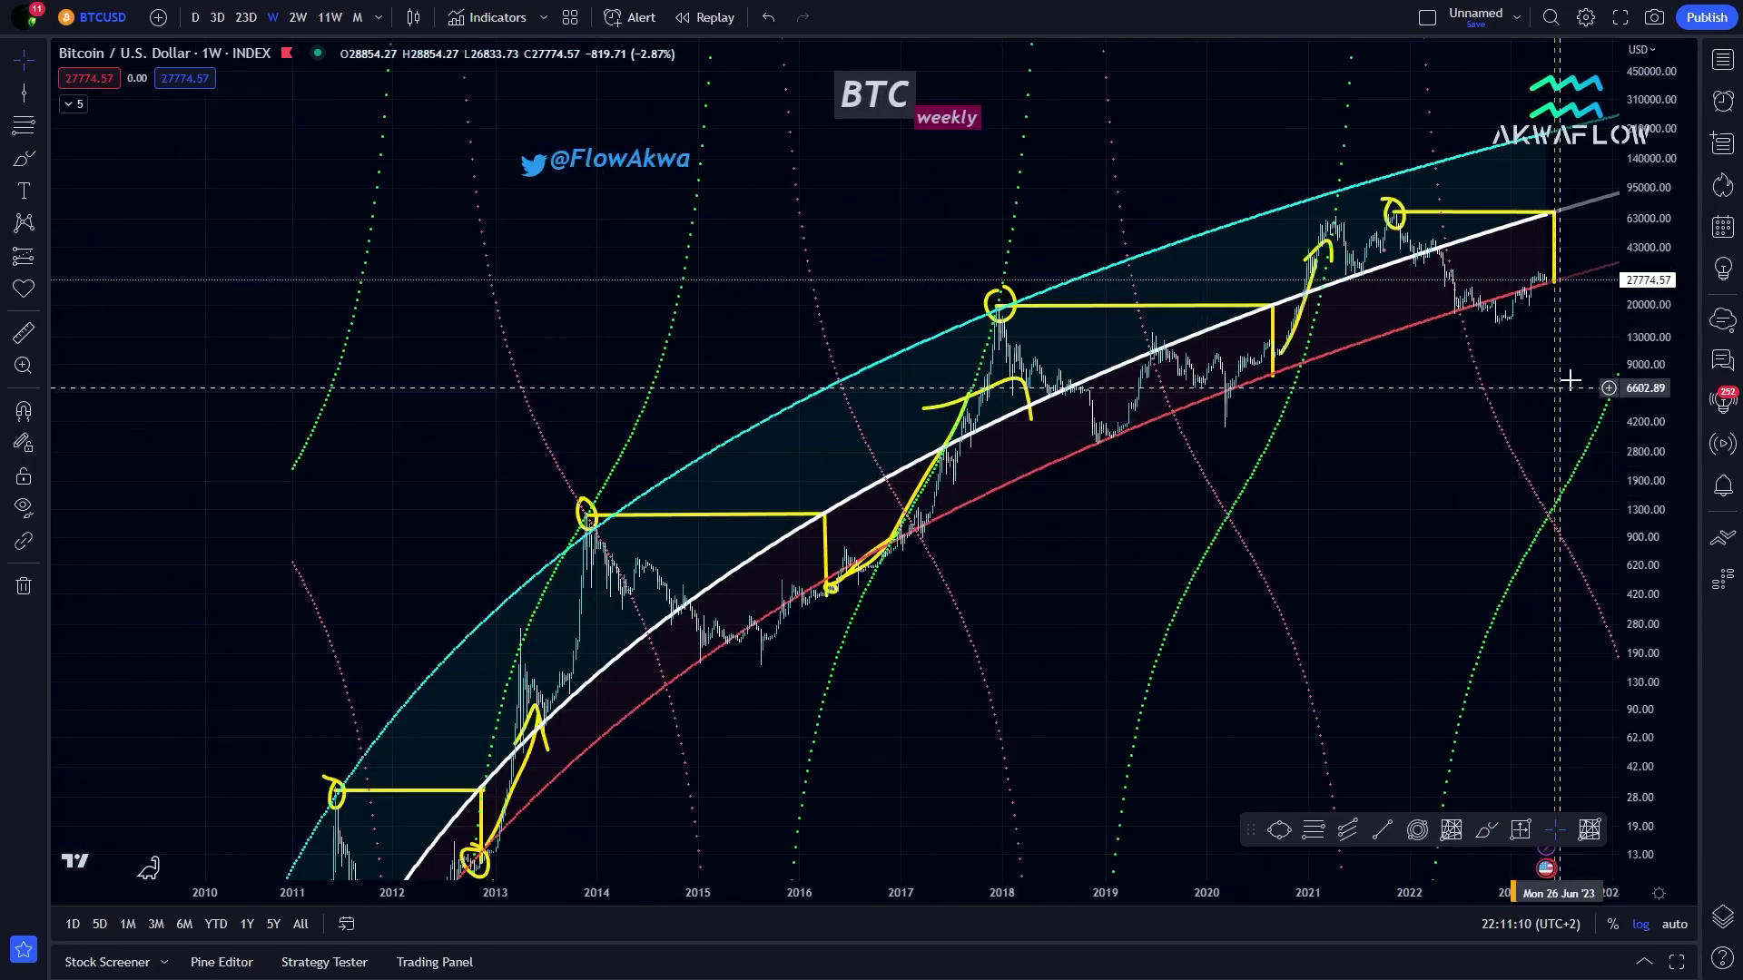
pyautogui.moveTo(786, 763); pyautogui.dragTo(622, 576)
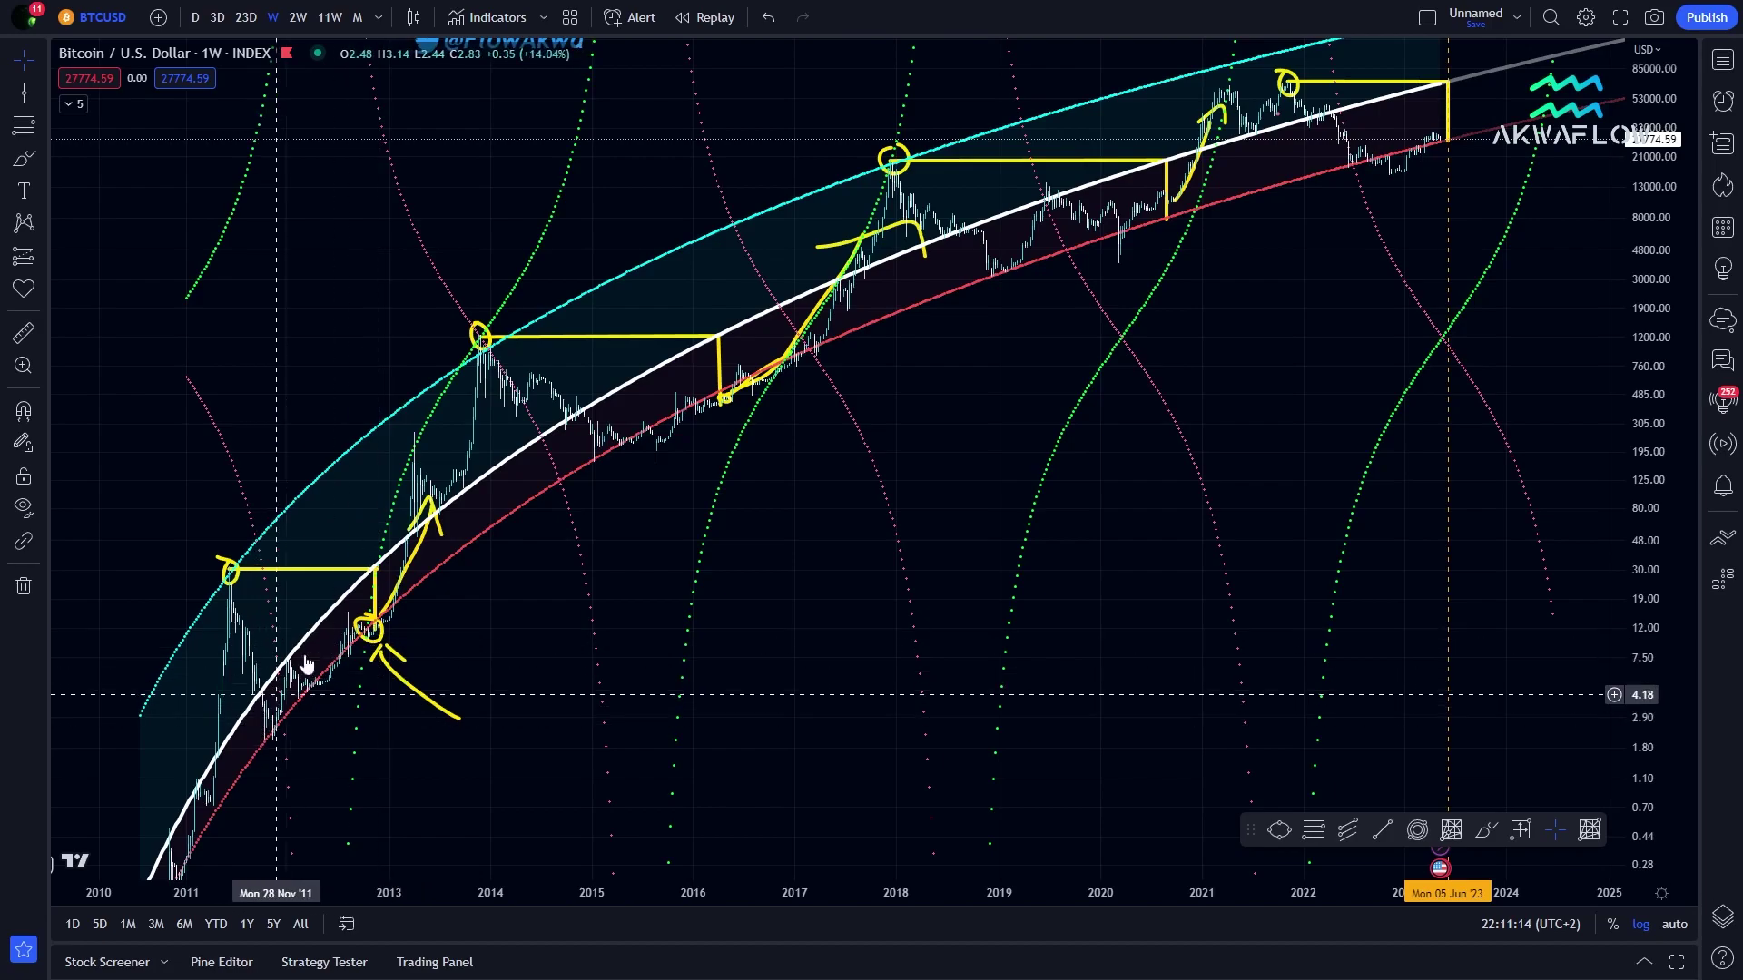
pyautogui.click(25, 164)
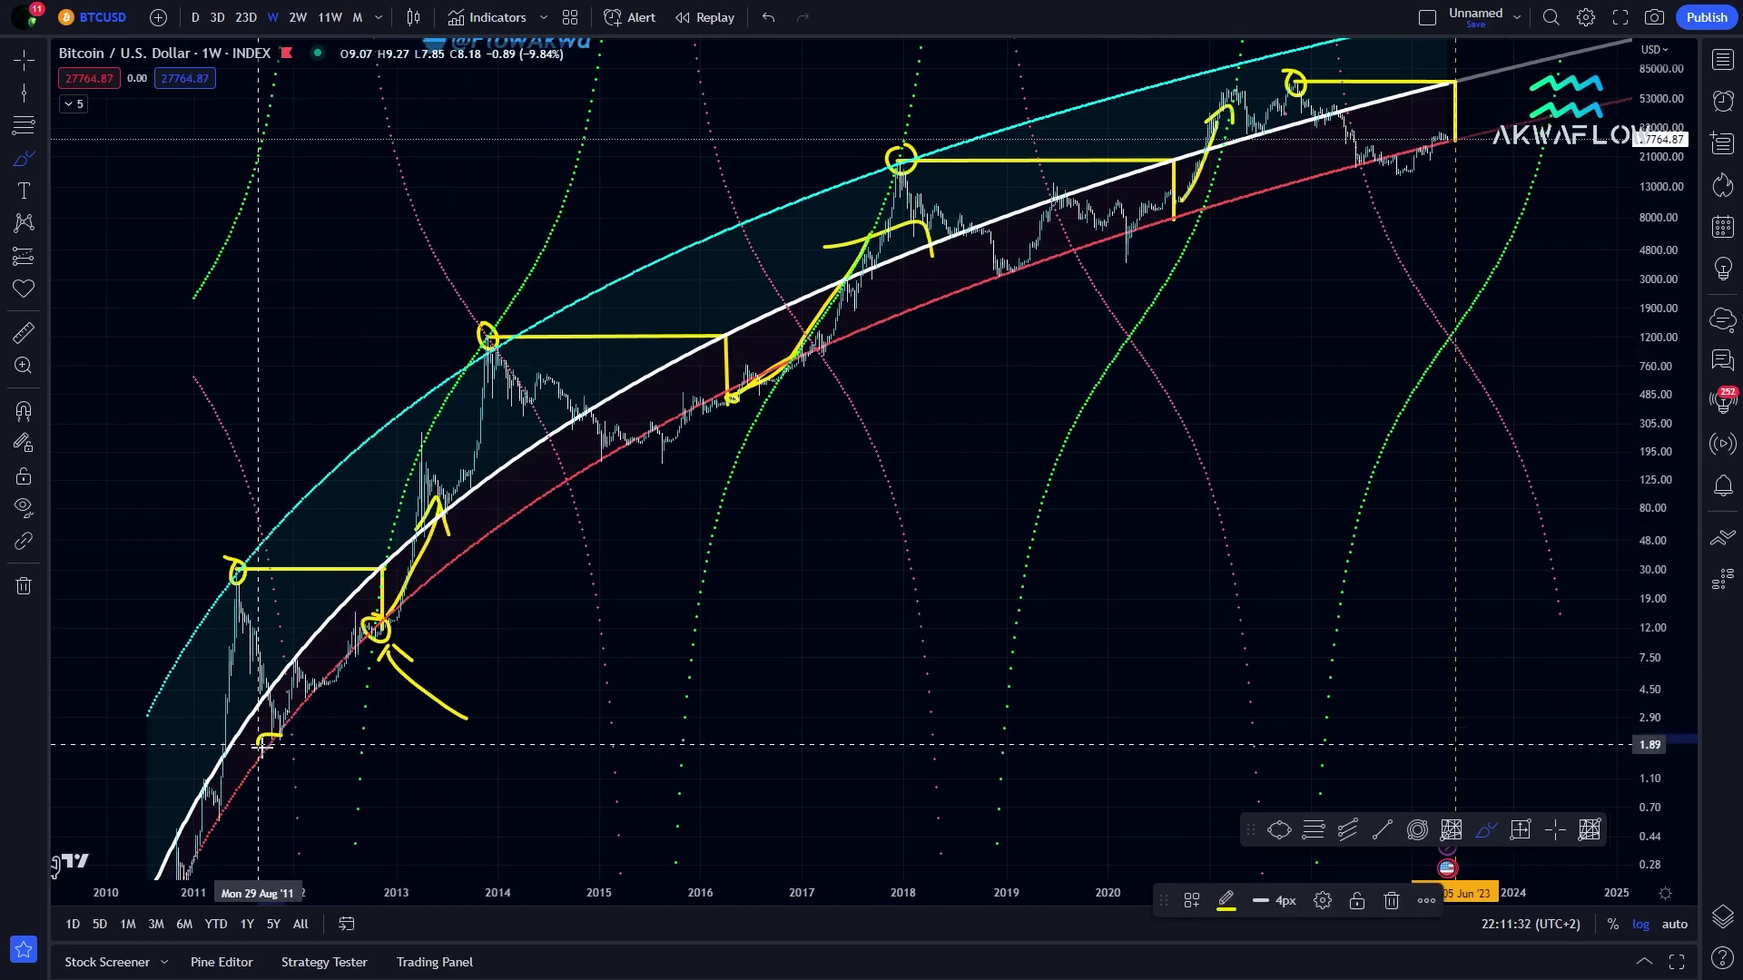
pyautogui.moveTo(274, 722); pyautogui.dragTo(265, 742)
pyautogui.moveTo(347, 666)
pyautogui.mouseDown()
pyautogui.moveTo(334, 695)
pyautogui.moveTo(320, 676)
pyautogui.moveTo(340, 652)
pyautogui.moveTo(400, 617)
pyautogui.mouseUp()
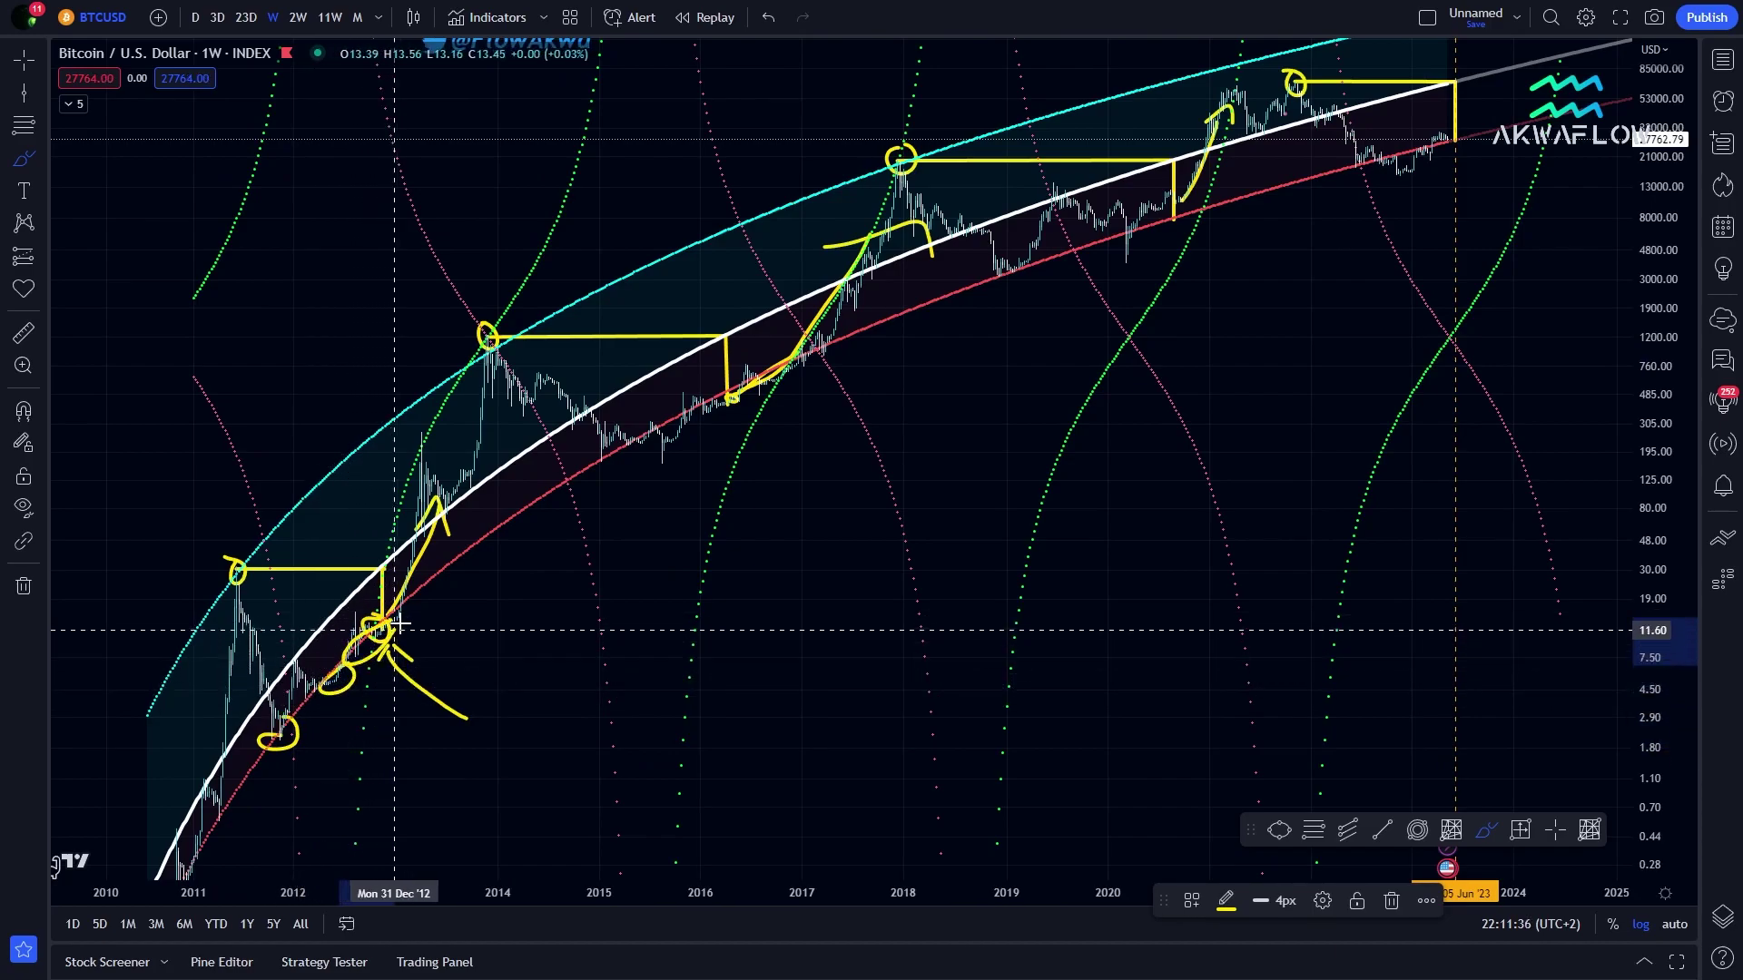
# Brush circles around the prices near the red curve in January 2015, mid-2015 to early 2017, early 2019, March 2020, and mid-2022 to early 2023
pyautogui.moveTo(594, 454); pyautogui.dragTo(598, 456)
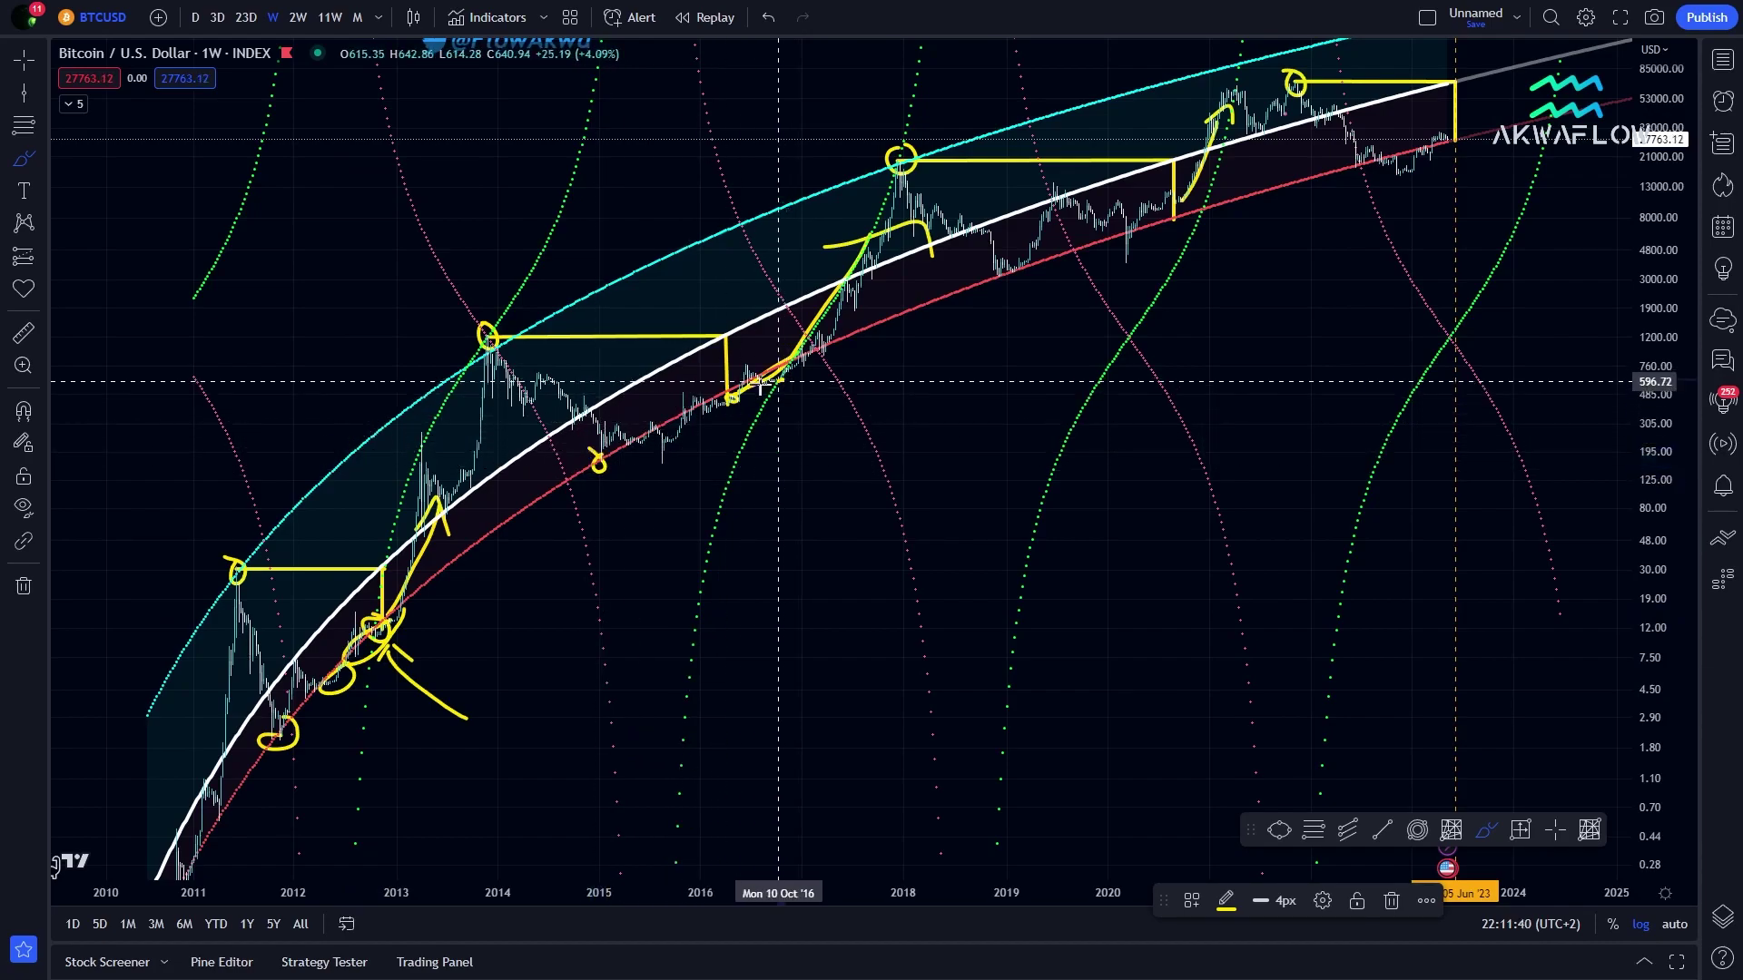
pyautogui.moveTo(731, 399)
pyautogui.mouseDown()
pyautogui.moveTo(694, 404)
pyautogui.moveTo(652, 446)
pyautogui.moveTo(786, 399)
pyautogui.moveTo(785, 377)
pyautogui.mouseUp()
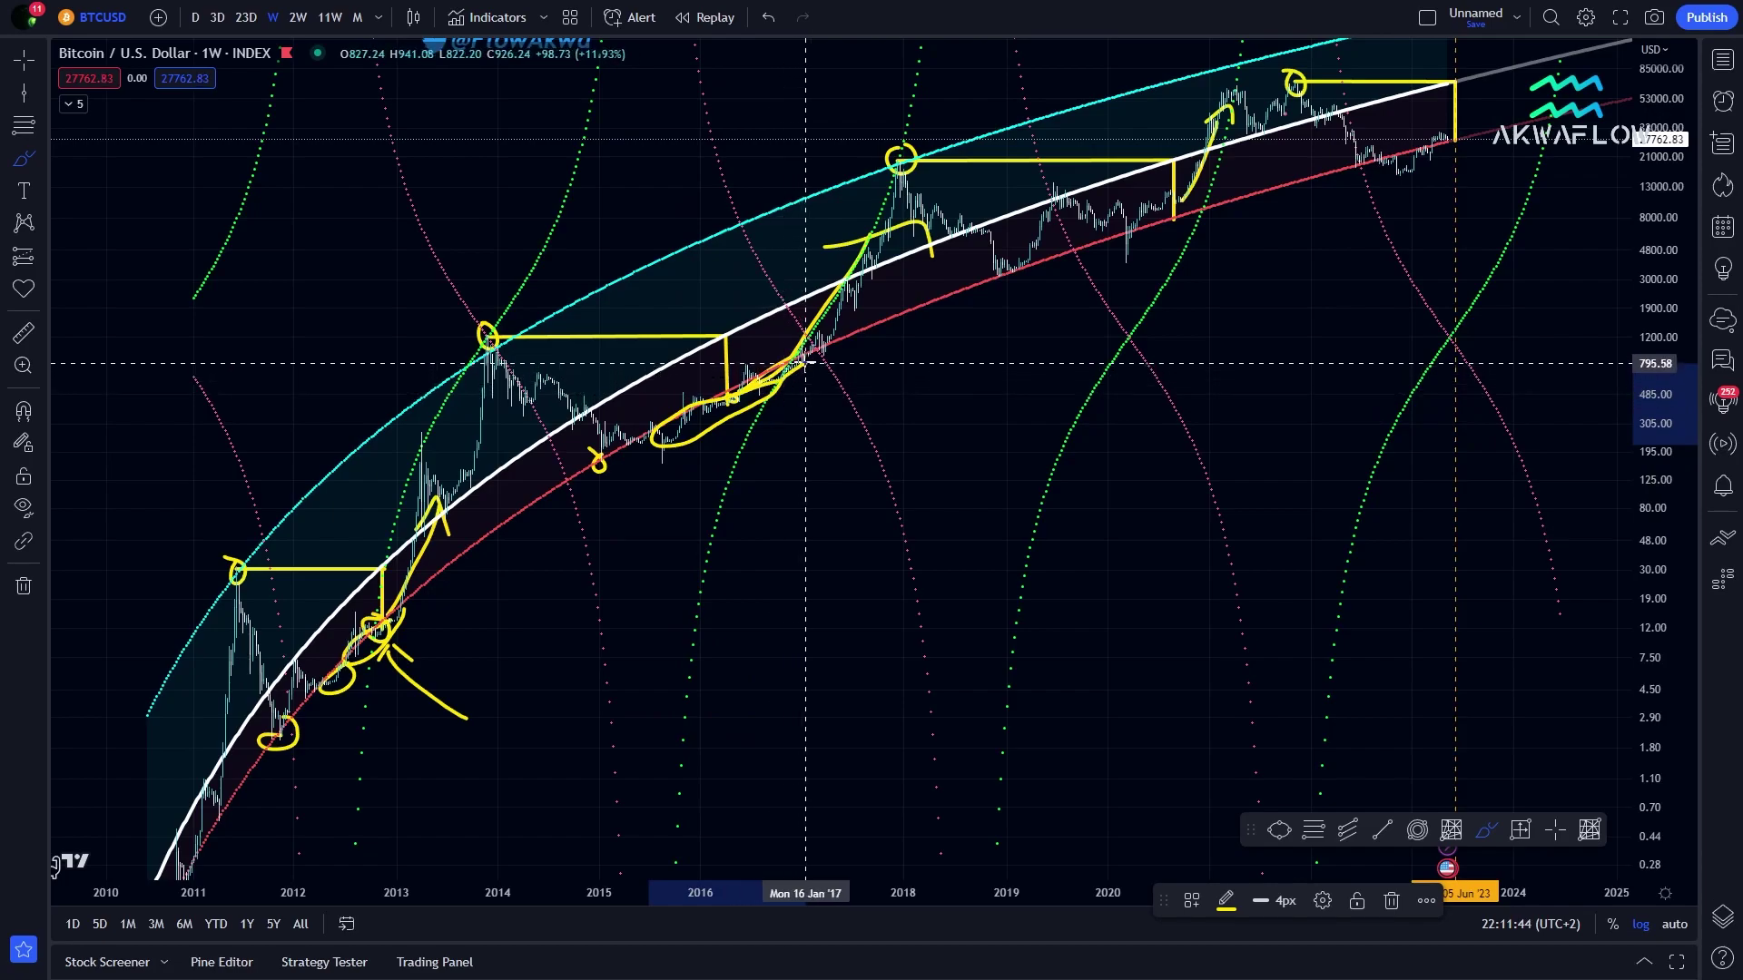
pyautogui.scroll(4, 786, 363)
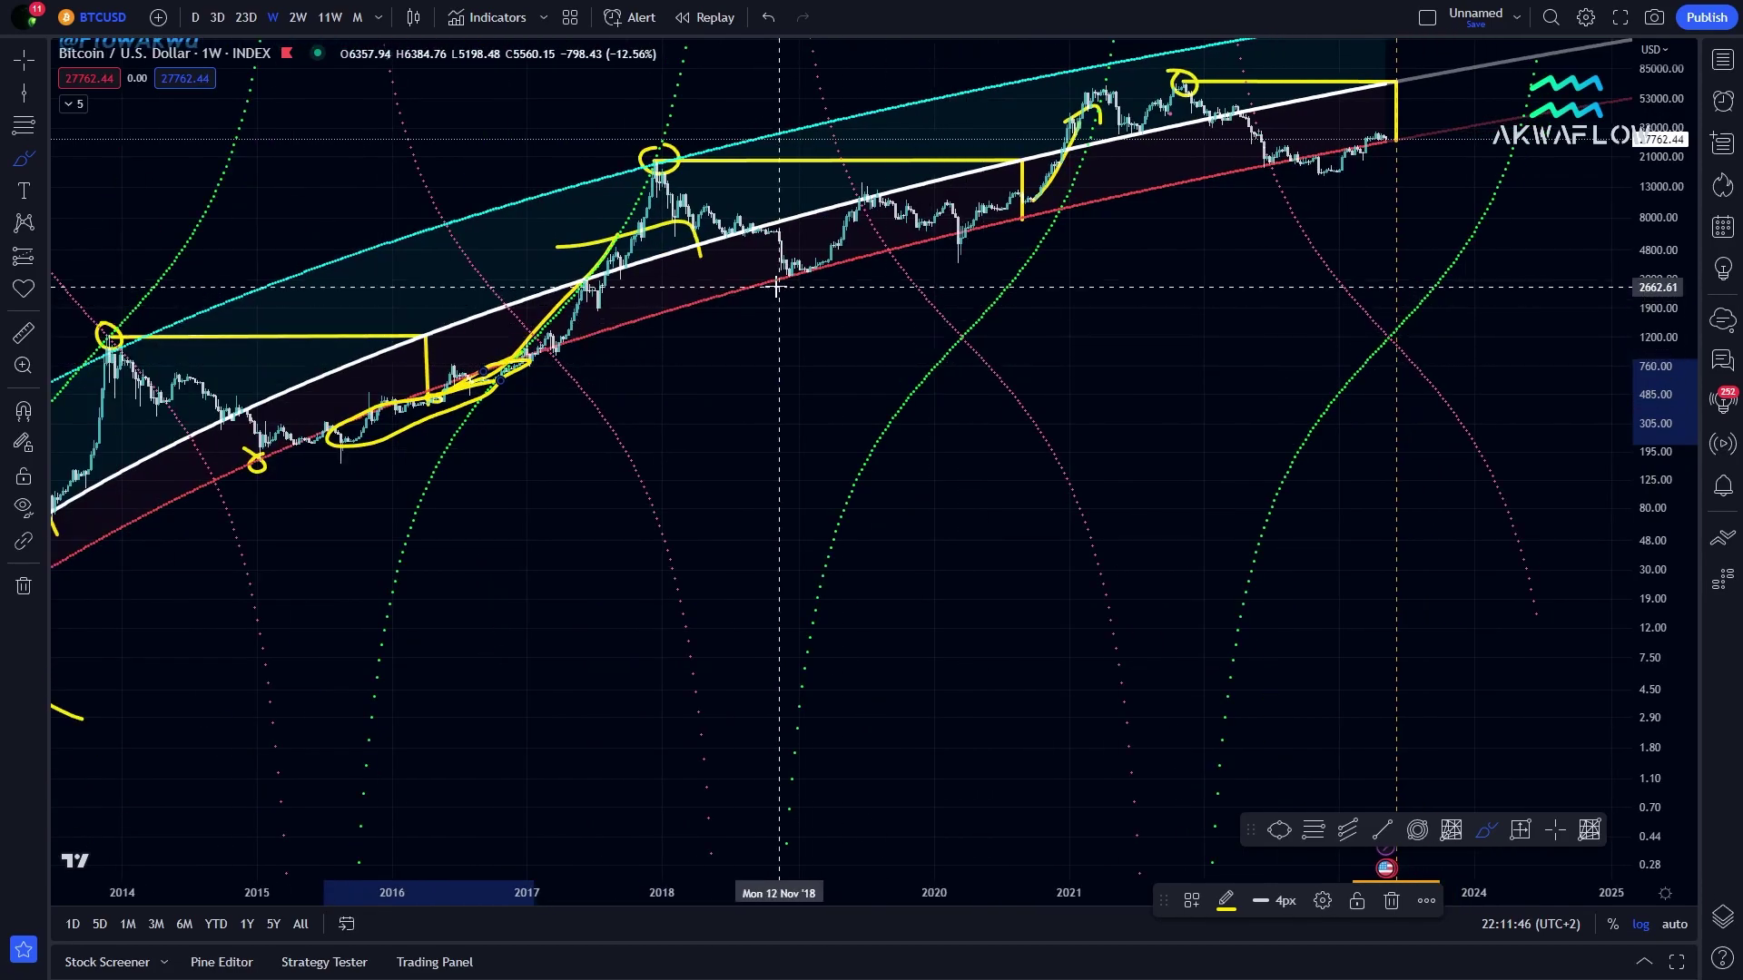
pyautogui.moveTo(784, 267); pyautogui.dragTo(815, 263)
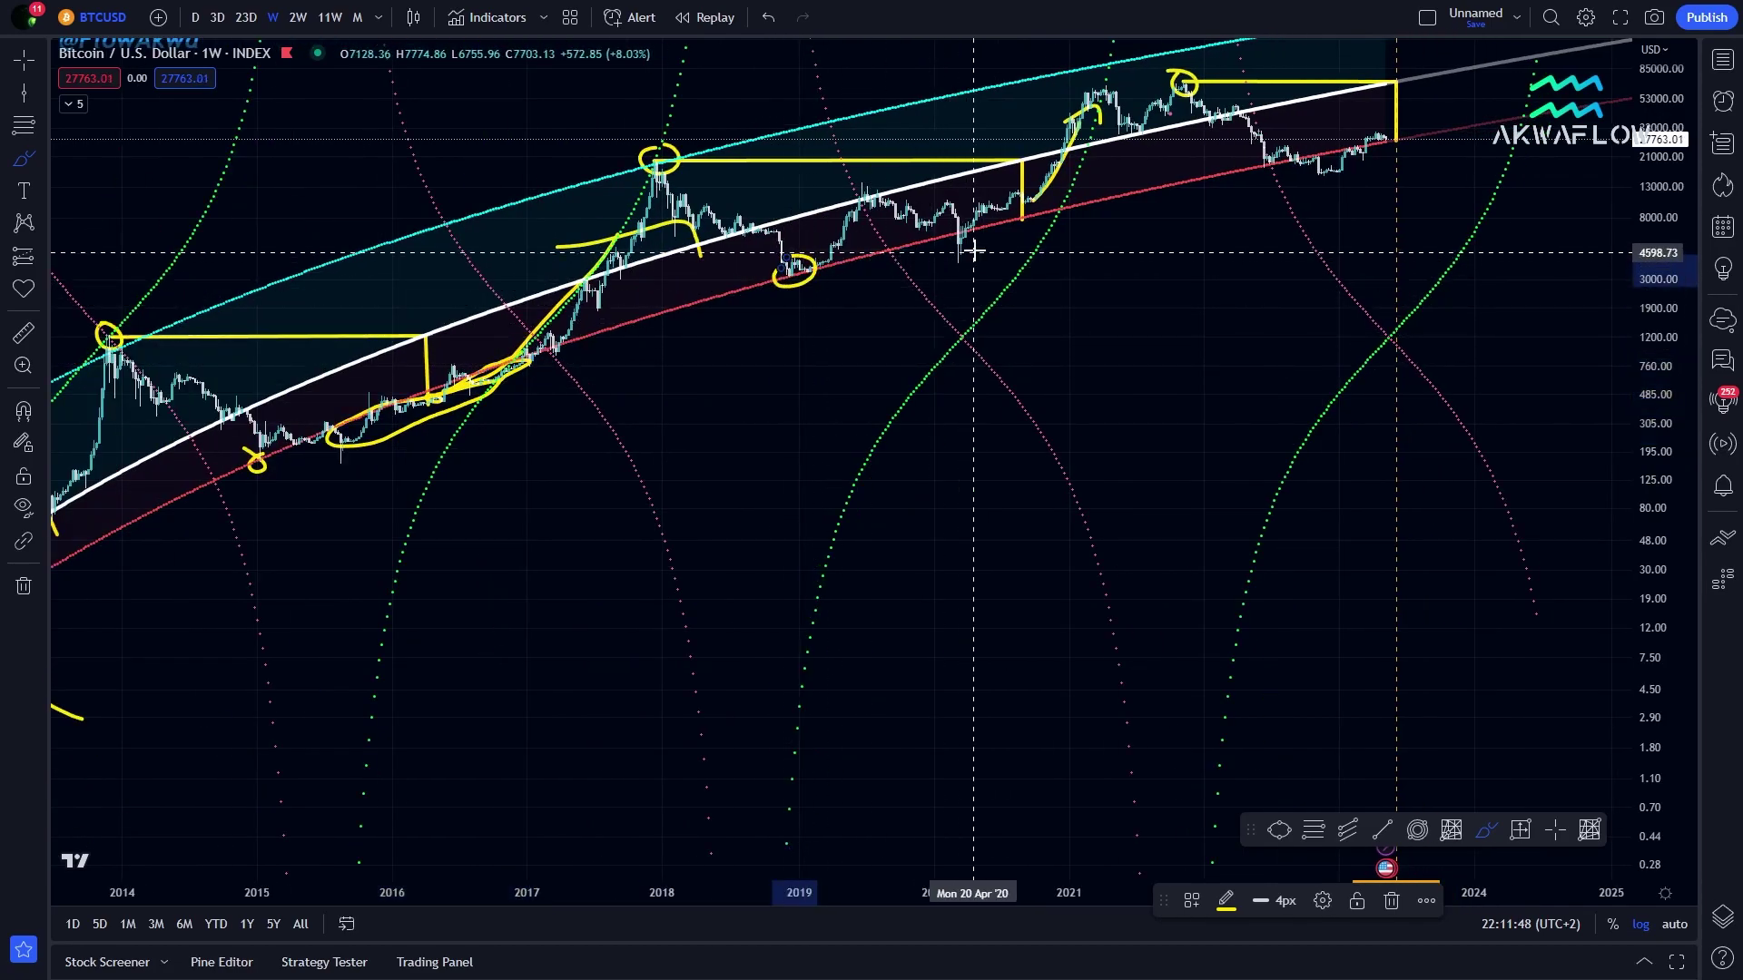
pyautogui.moveTo(965, 235)
pyautogui.mouseDown()
pyautogui.moveTo(935, 243)
pyautogui.moveTo(953, 265)
pyautogui.moveTo(968, 232)
pyautogui.mouseUp()
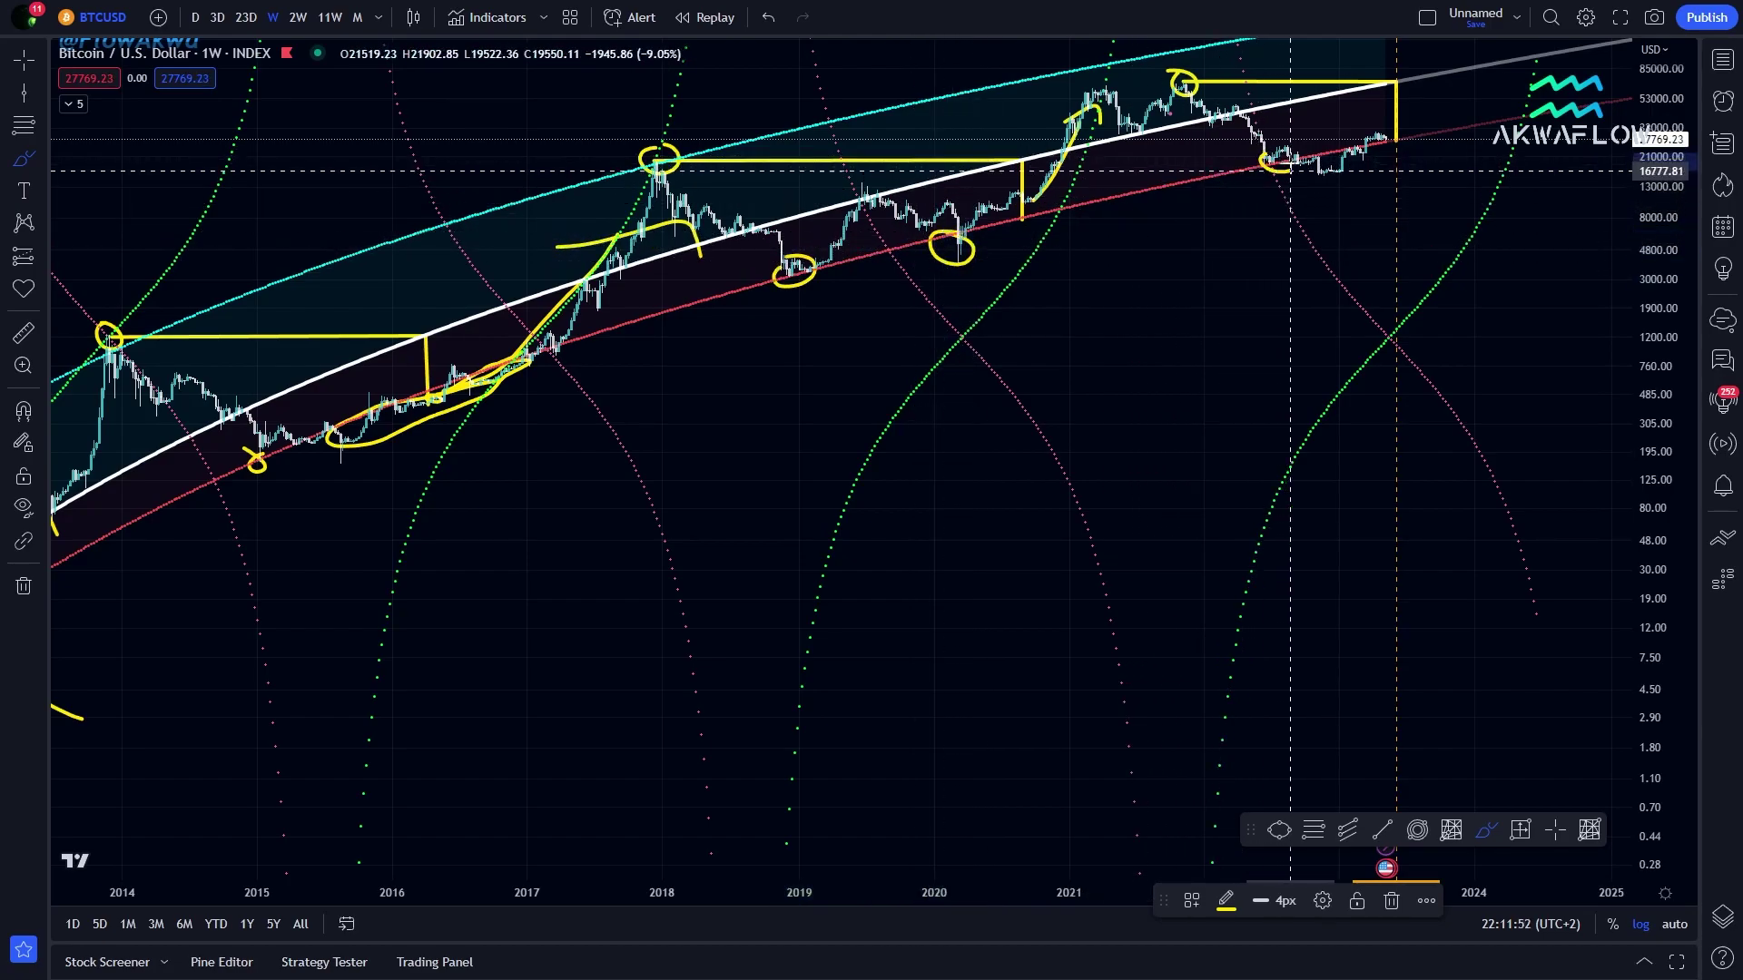
pyautogui.moveTo(1290, 170); pyautogui.dragTo(1286, 159)
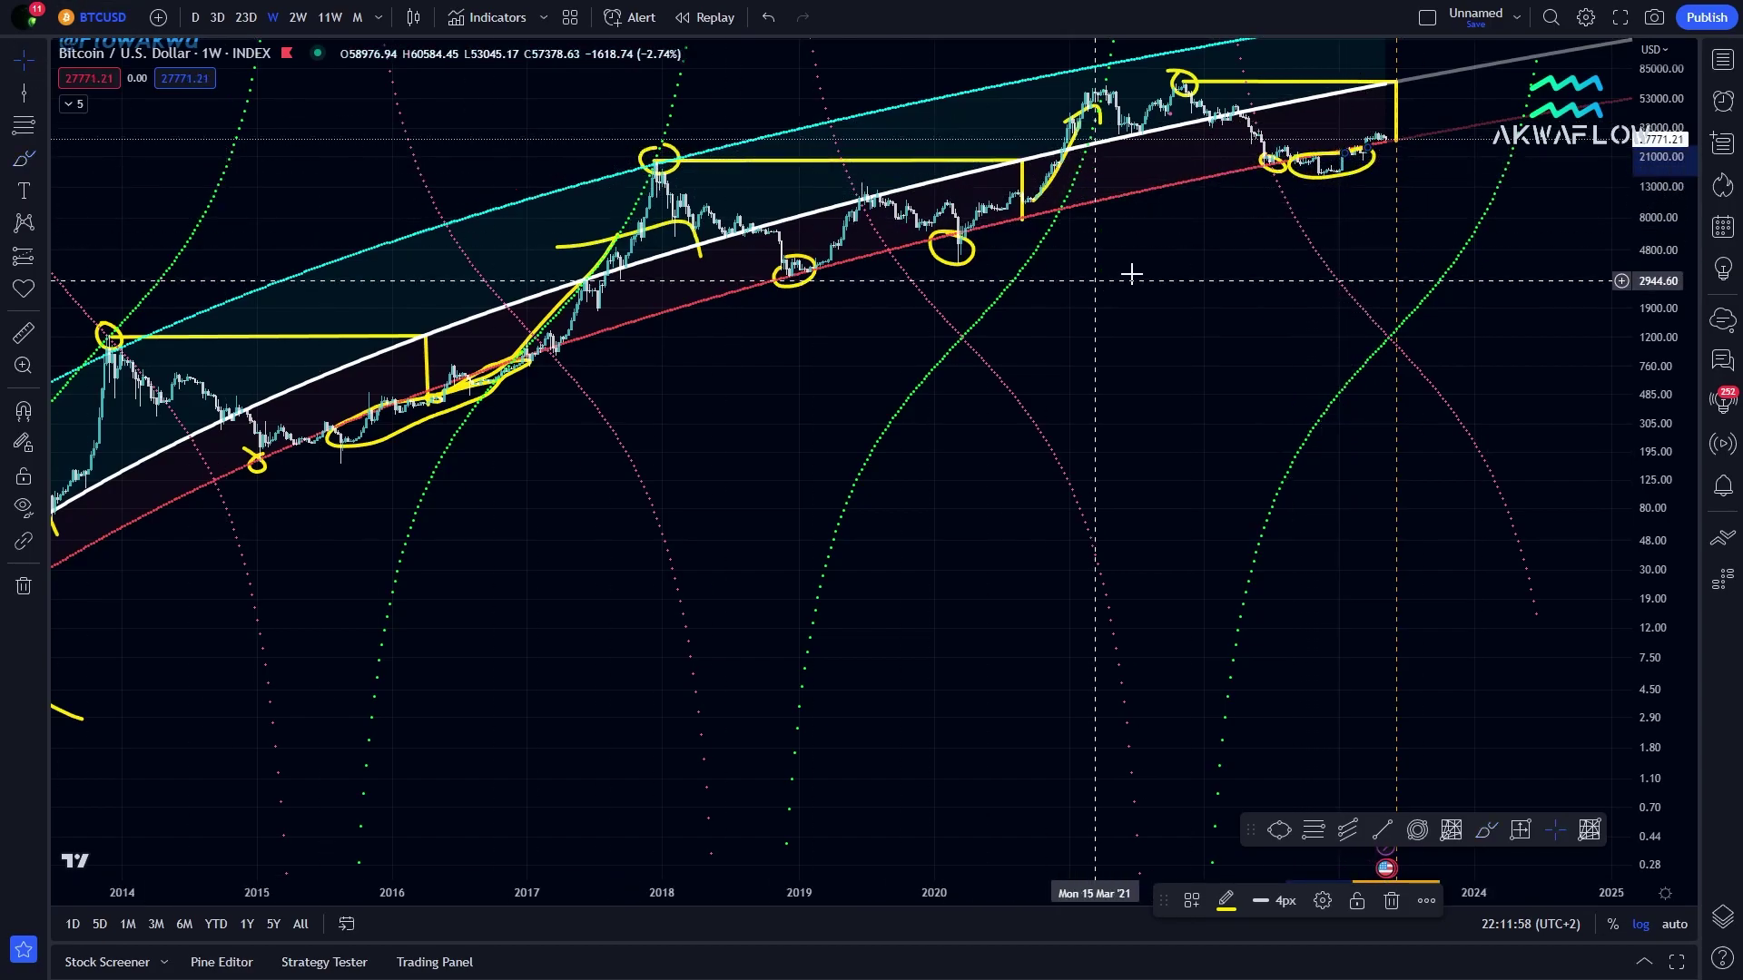
# Examine the recent price beside the June 2023 vertical line, and compare it with the projections and circled lows of all earlier cycles
pyautogui.moveTo(1128, 272); pyautogui.dragTo(1129, 564)
pyautogui.scroll(3, 1253, 486)
pyautogui.moveTo(1669, 660); pyautogui.dragTo(1212, 477)
pyautogui.scroll(5, 1212, 477)
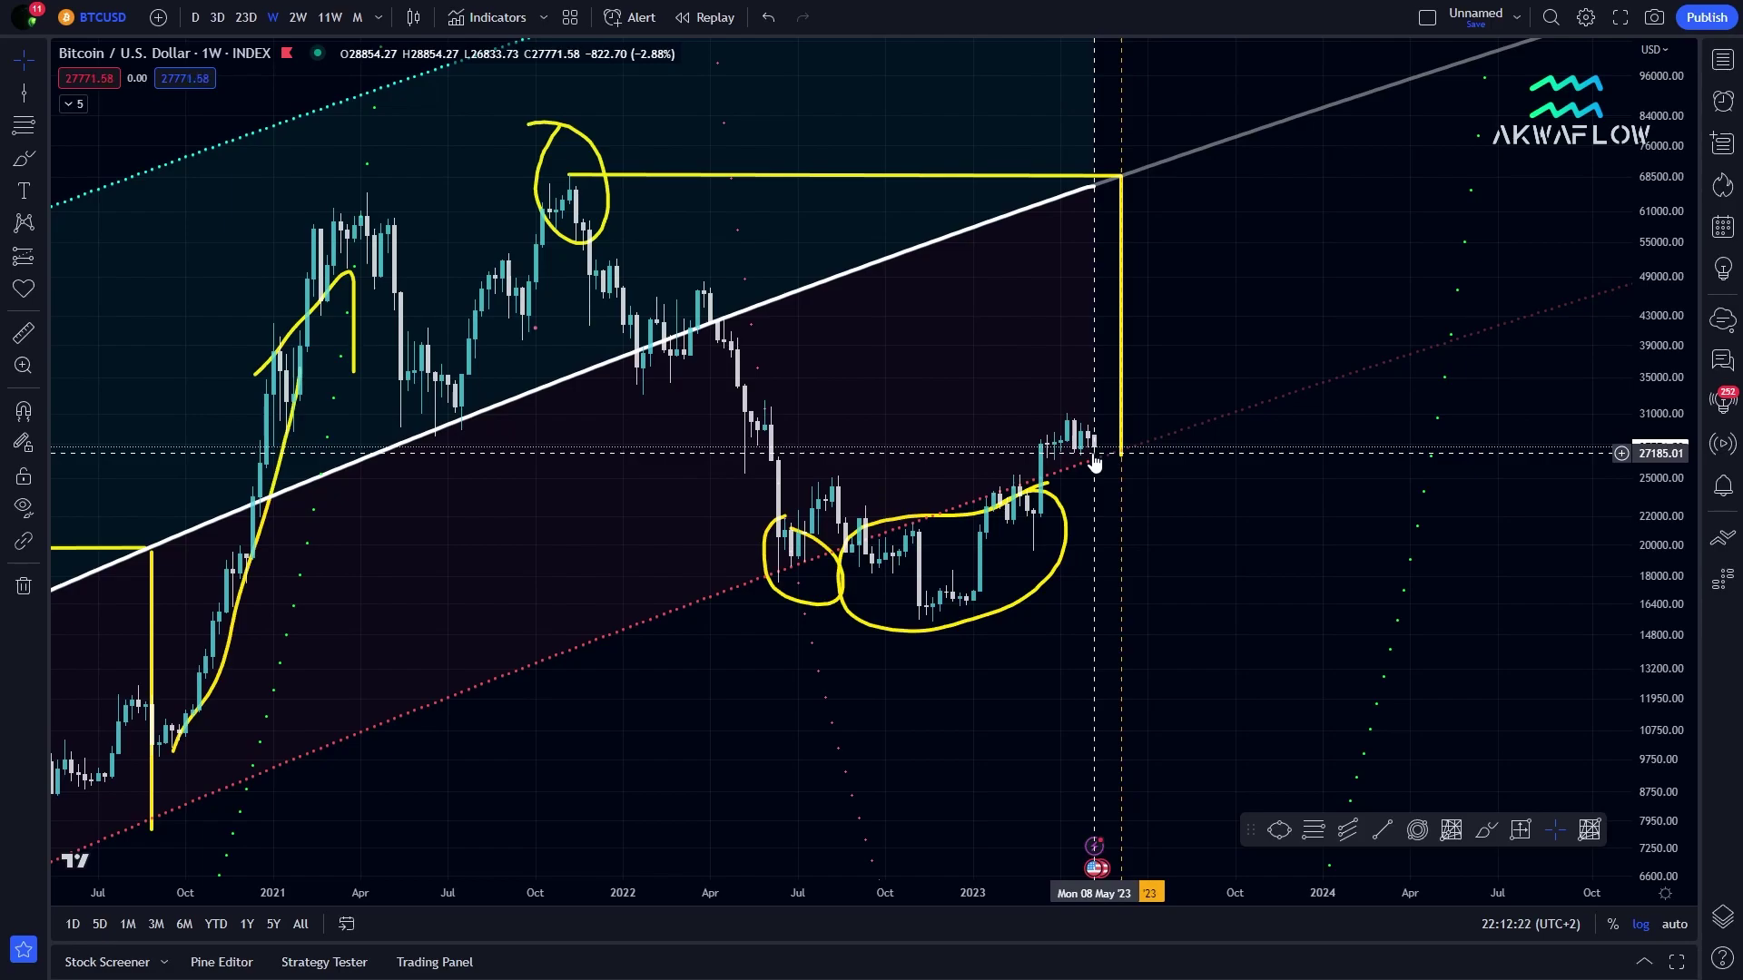
pyautogui.scroll(-5, 1548, 416)
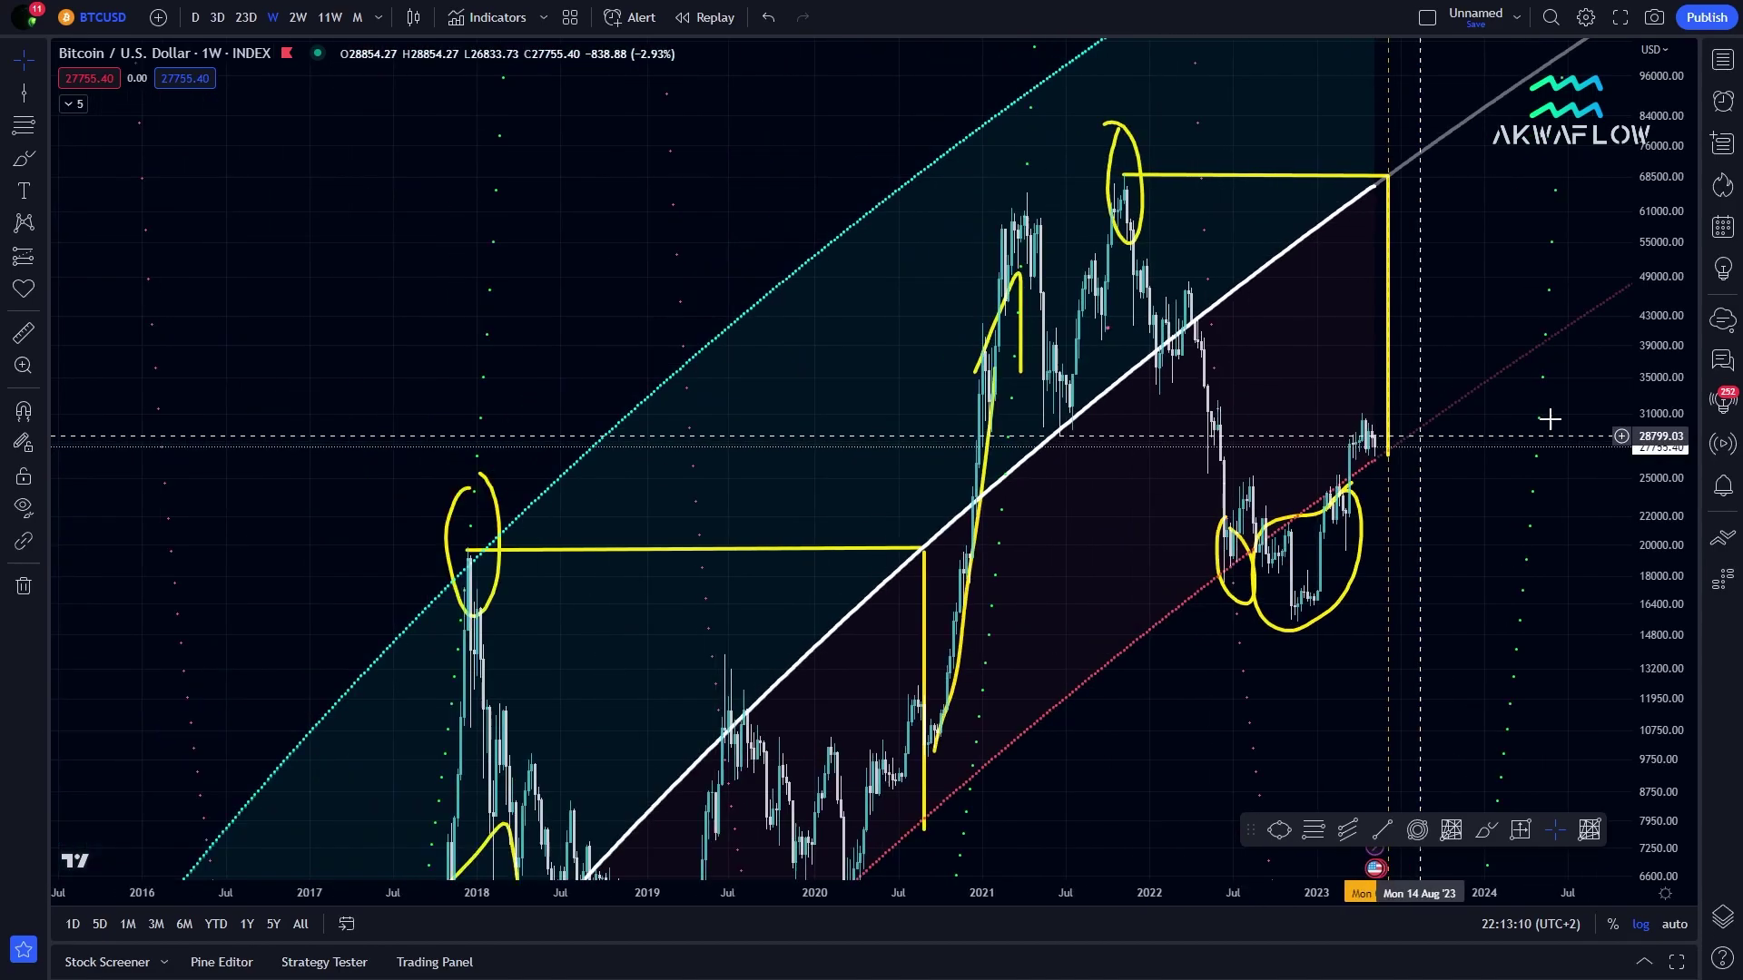
pyautogui.moveTo(1673, 278); pyautogui.dragTo(1673, 427)
pyautogui.moveTo(1190, 683); pyautogui.dragTo(1258, 459)
pyautogui.scroll(-5, 1304, 506)
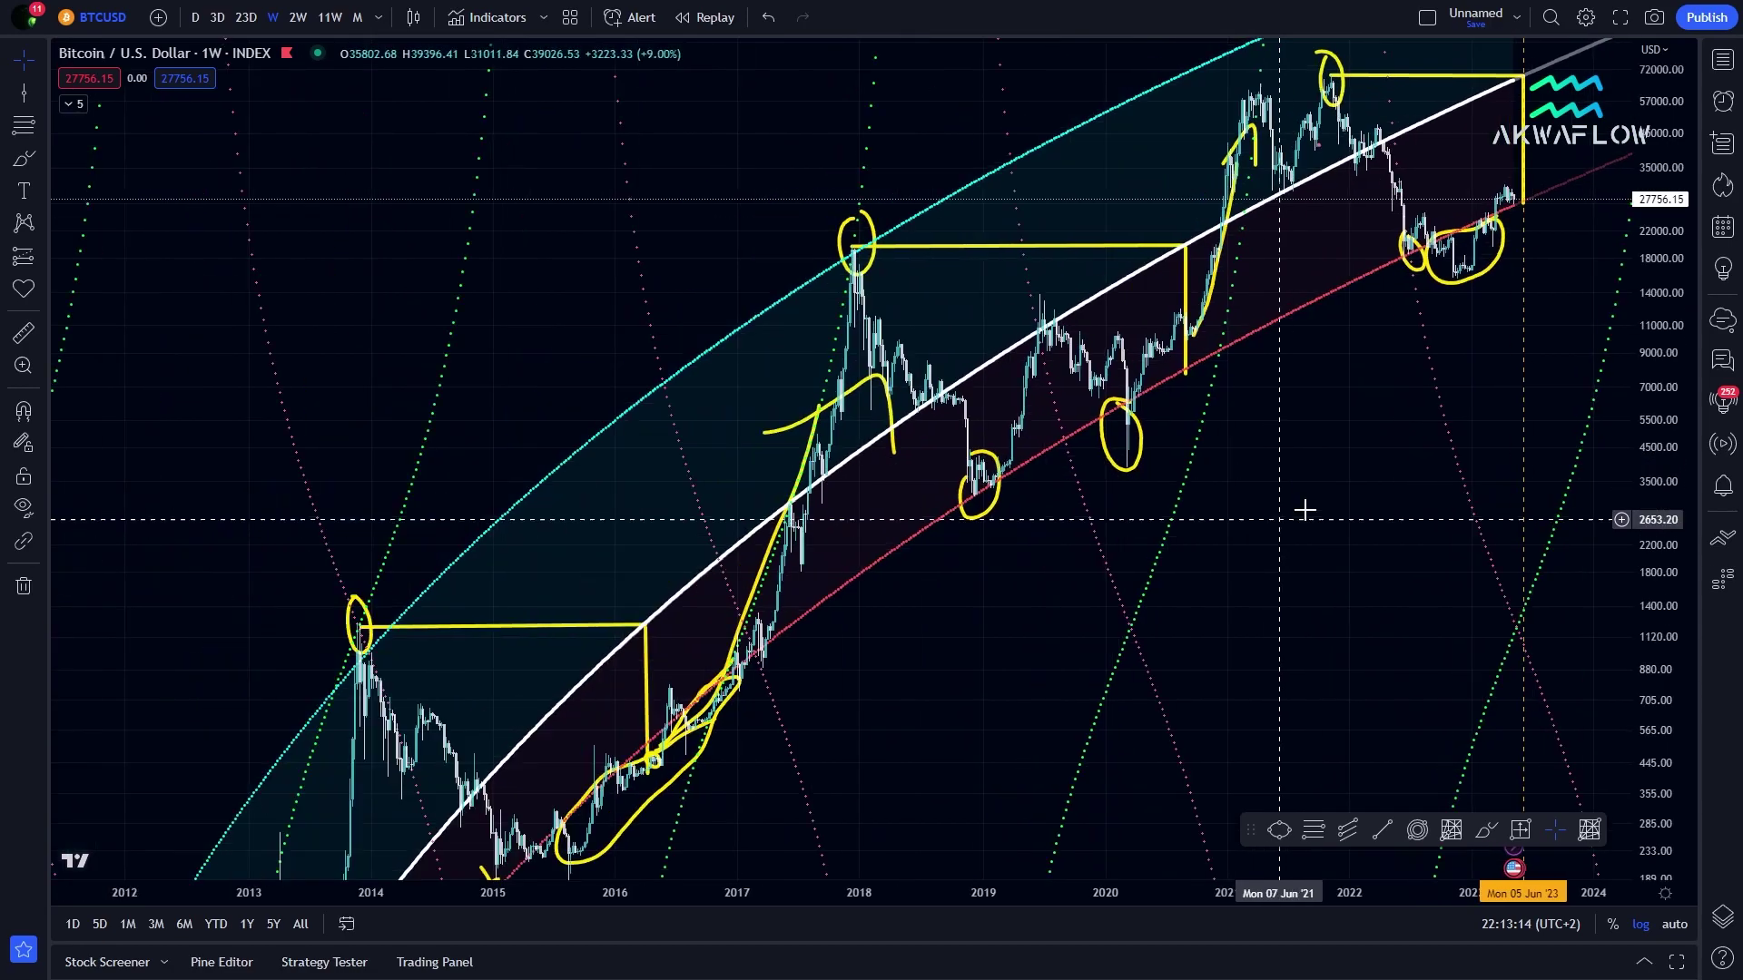
pyautogui.moveTo(1640, 535); pyautogui.dragTo(1616, 679)
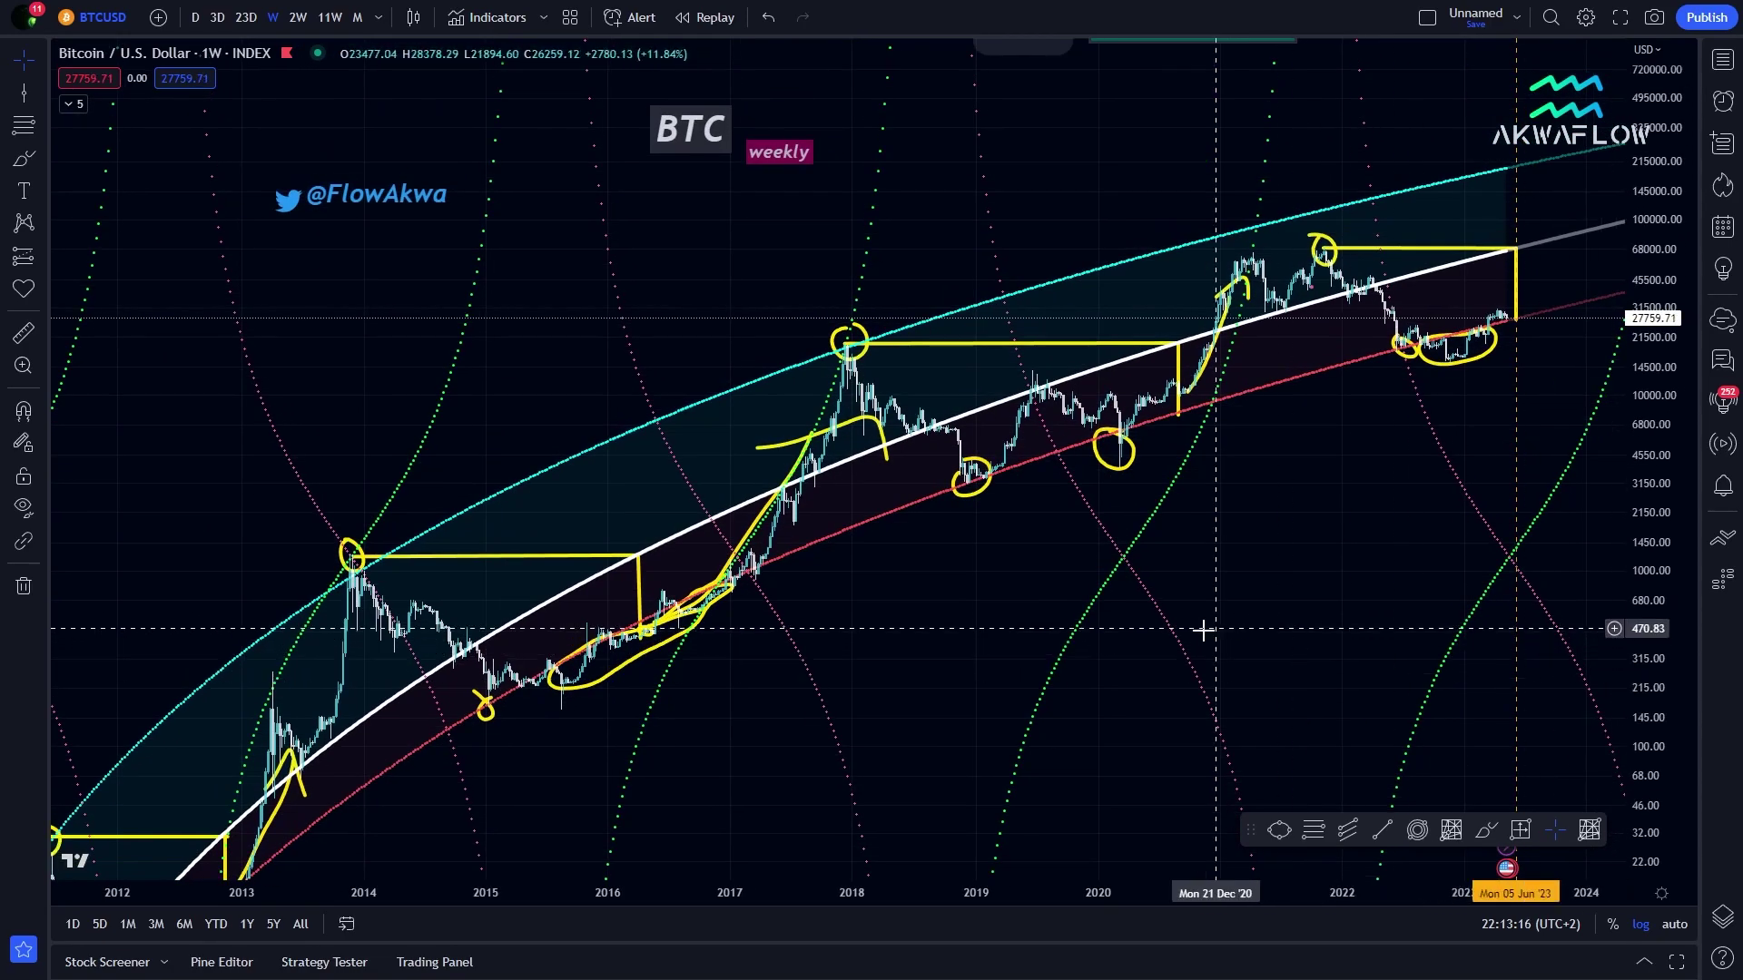
pyautogui.moveTo(987, 621); pyautogui.dragTo(1129, 454)
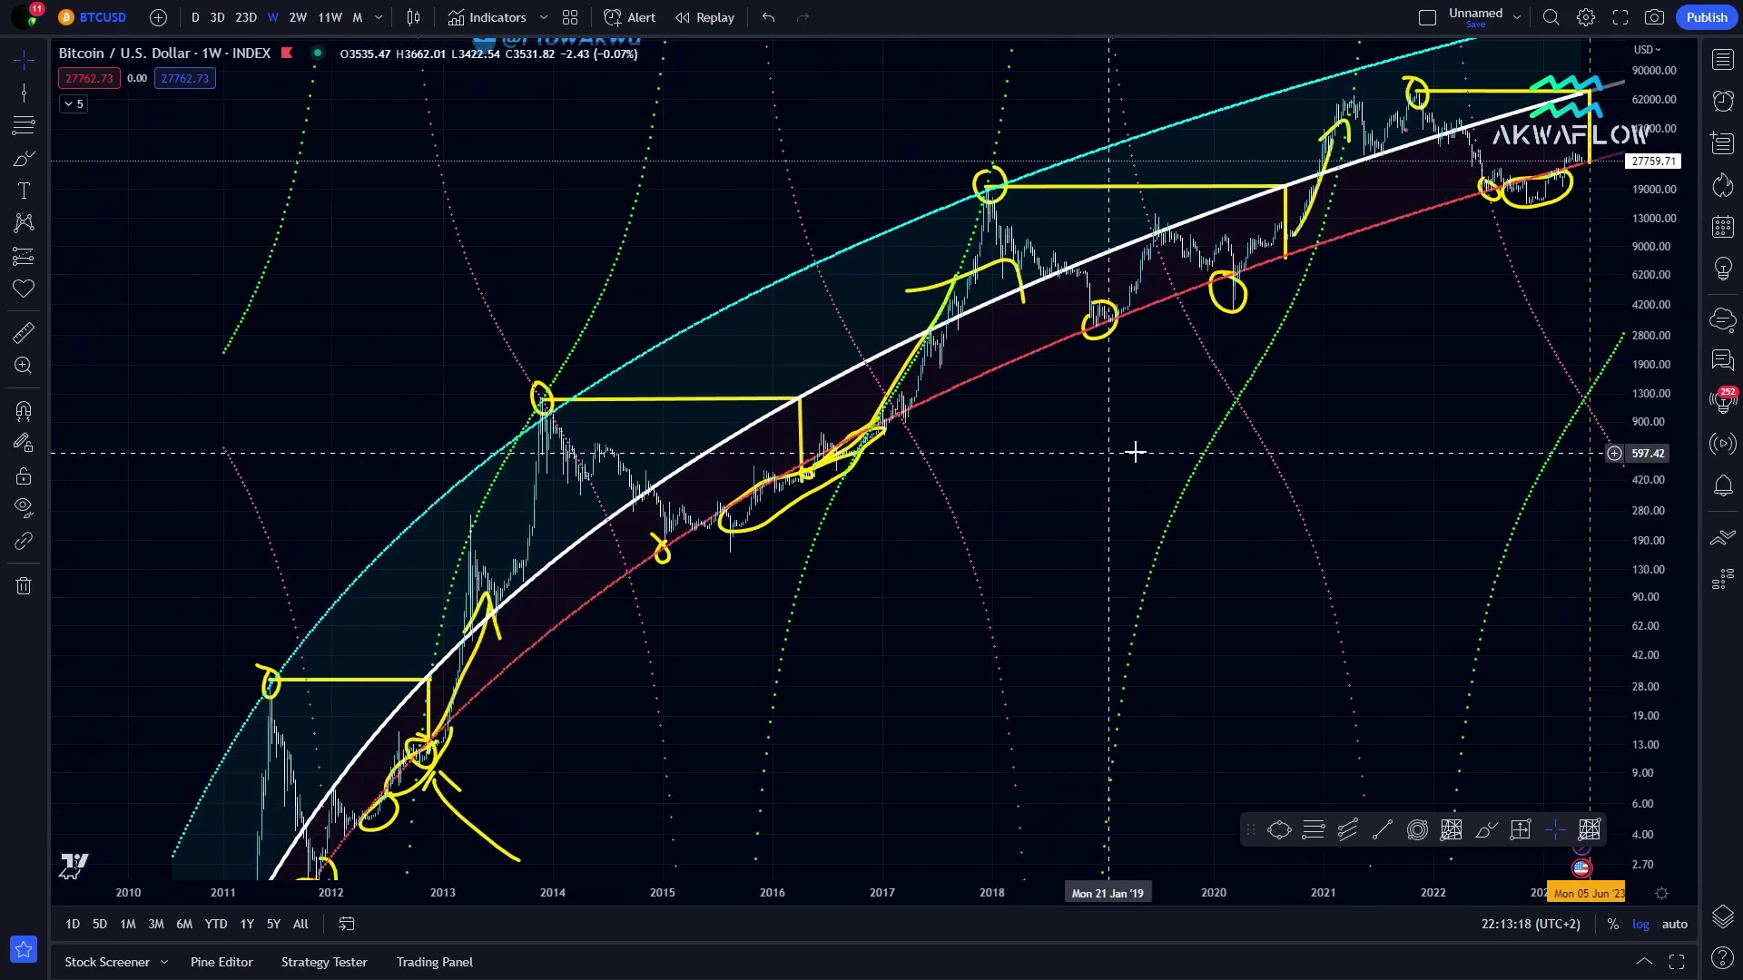
pyautogui.moveTo(1639, 440); pyautogui.dragTo(1609, 531)
pyautogui.moveTo(1139, 551); pyautogui.dragTo(1004, 506)
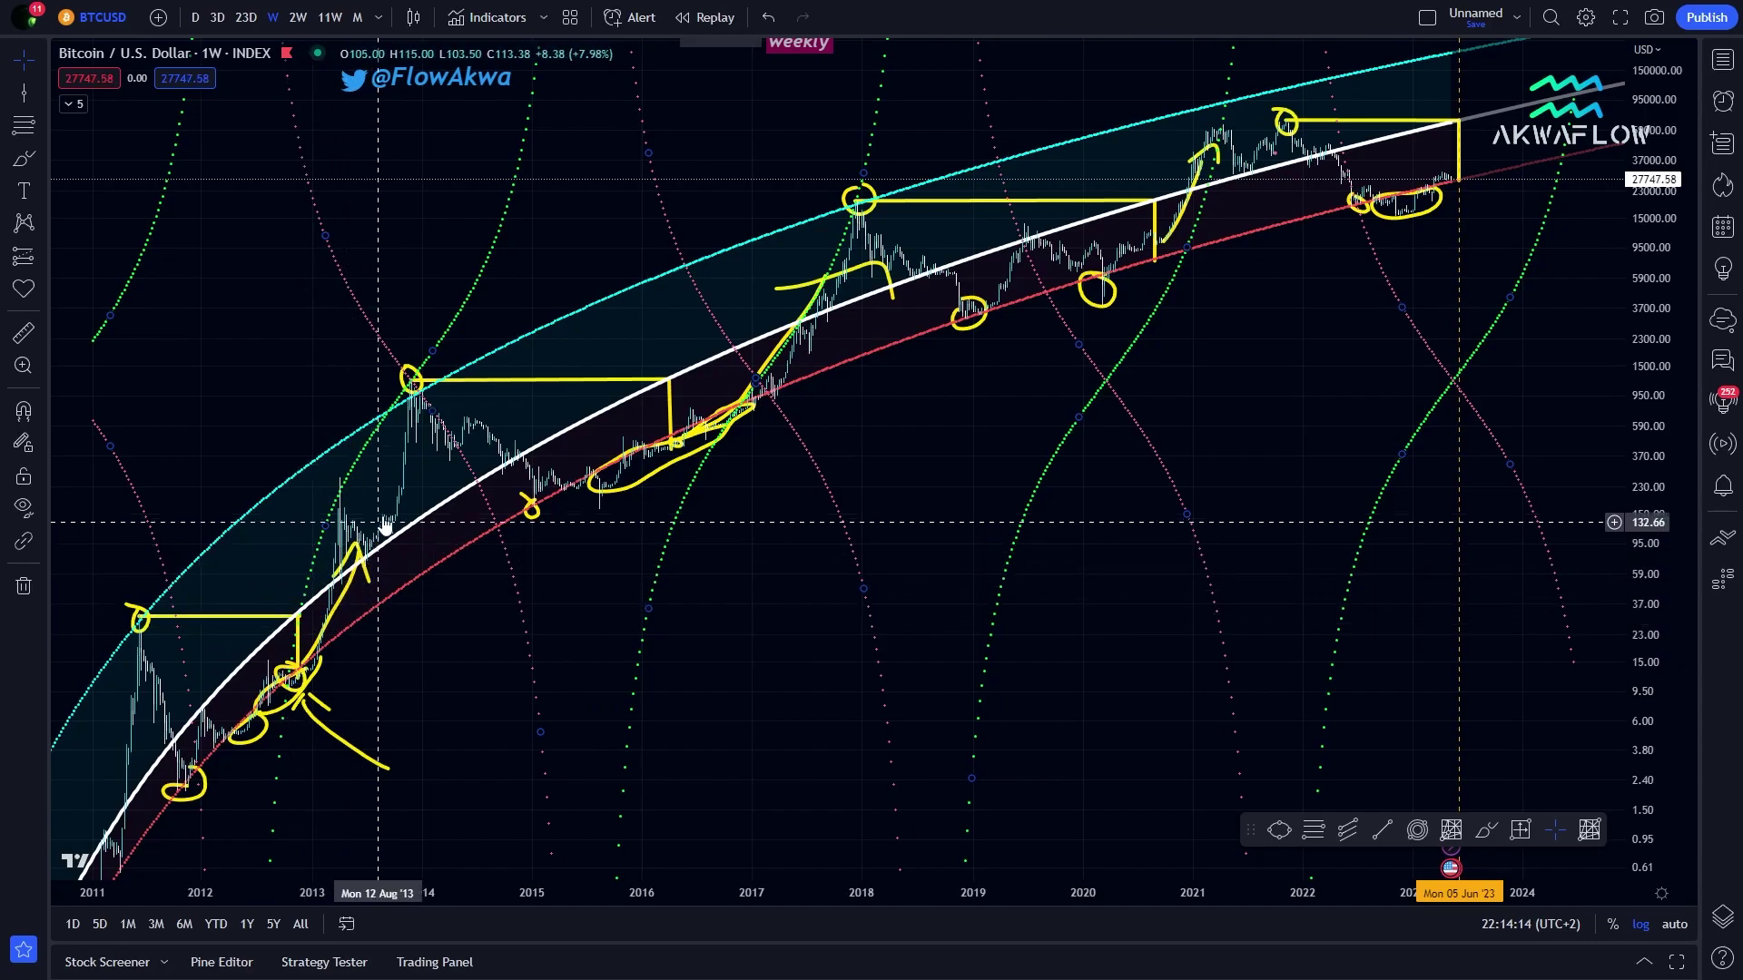
# Brush a rising arrow from the circled March 2020 low through the foot of the September 2020 drop line and along the rally into early 2021
pyautogui.scroll(2, 400, 517)
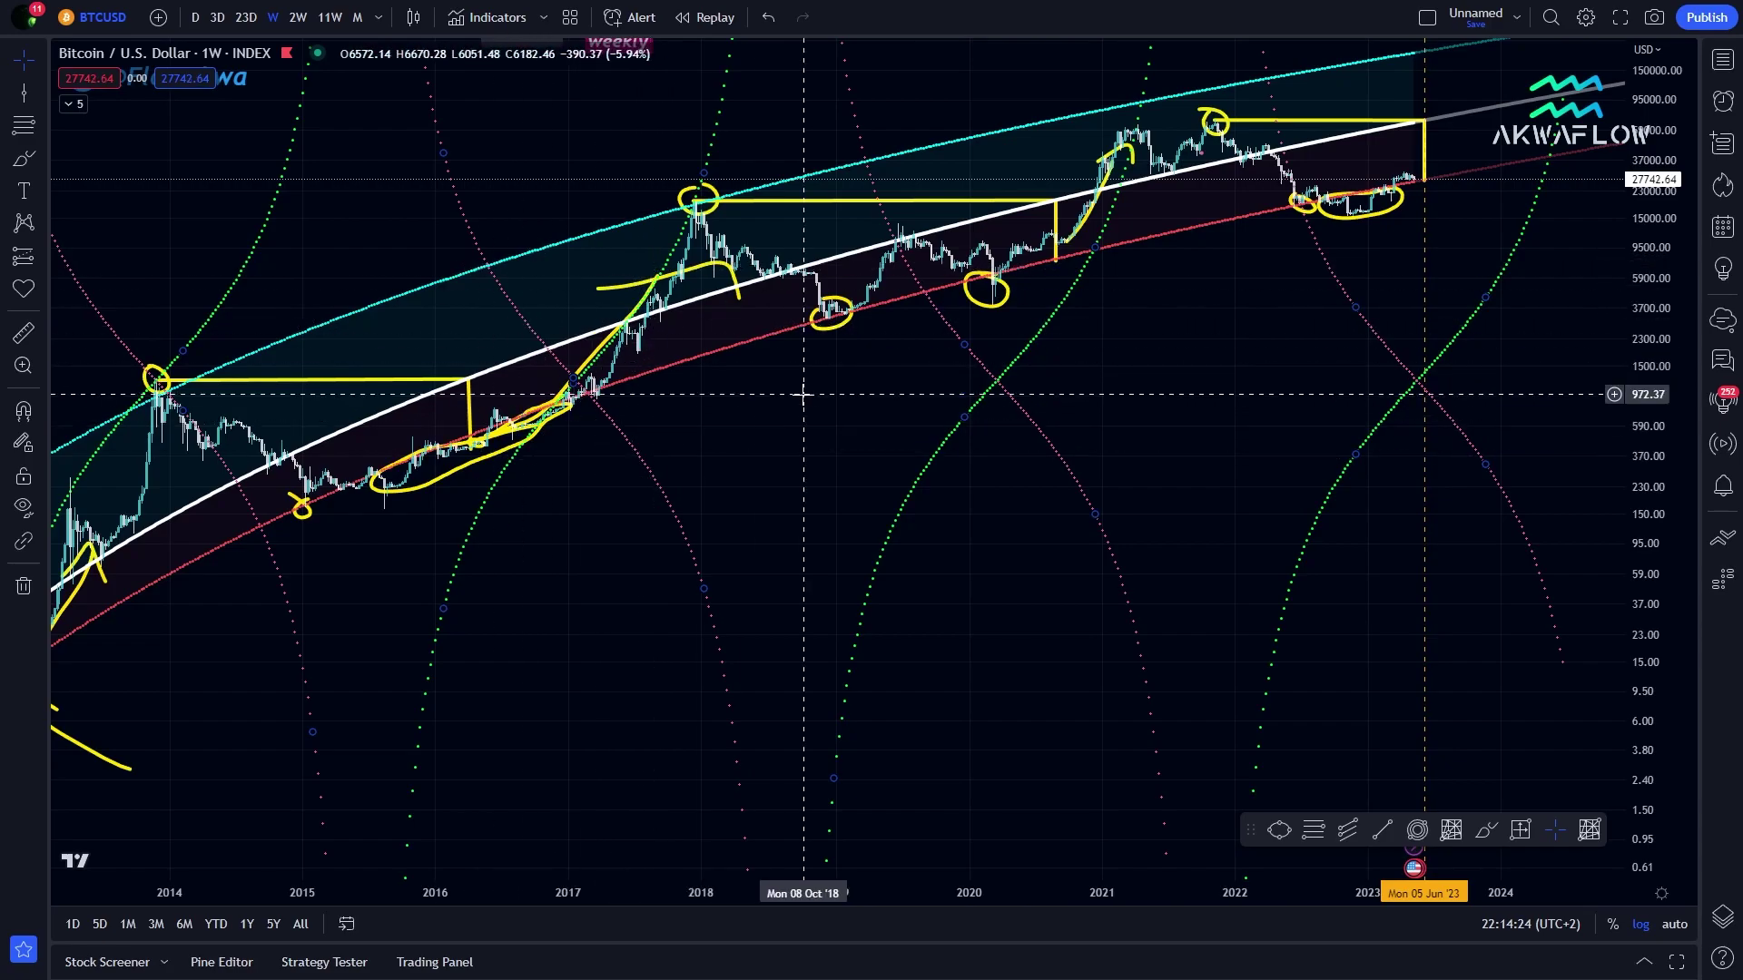
pyautogui.moveTo(1649, 453); pyautogui.dragTo(1649, 676)
pyautogui.scroll(3, 1650, 677)
pyautogui.doubleClick(1649, 676)
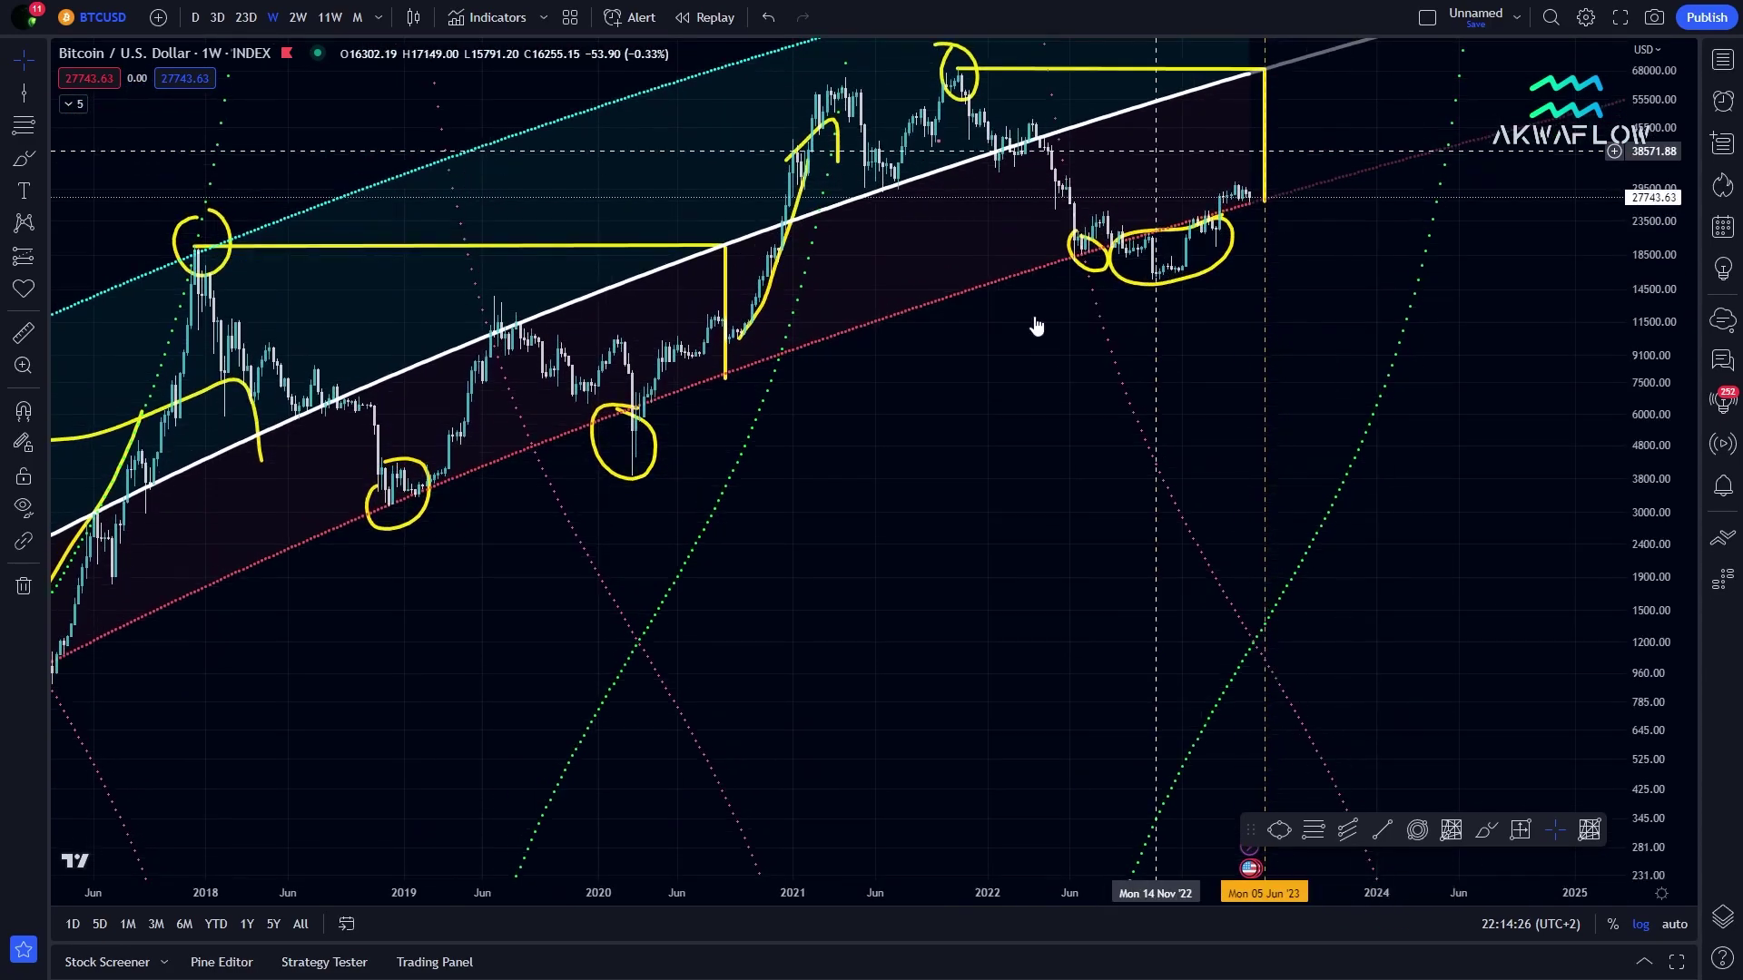
pyautogui.moveTo(1035, 327); pyautogui.dragTo(1094, 409)
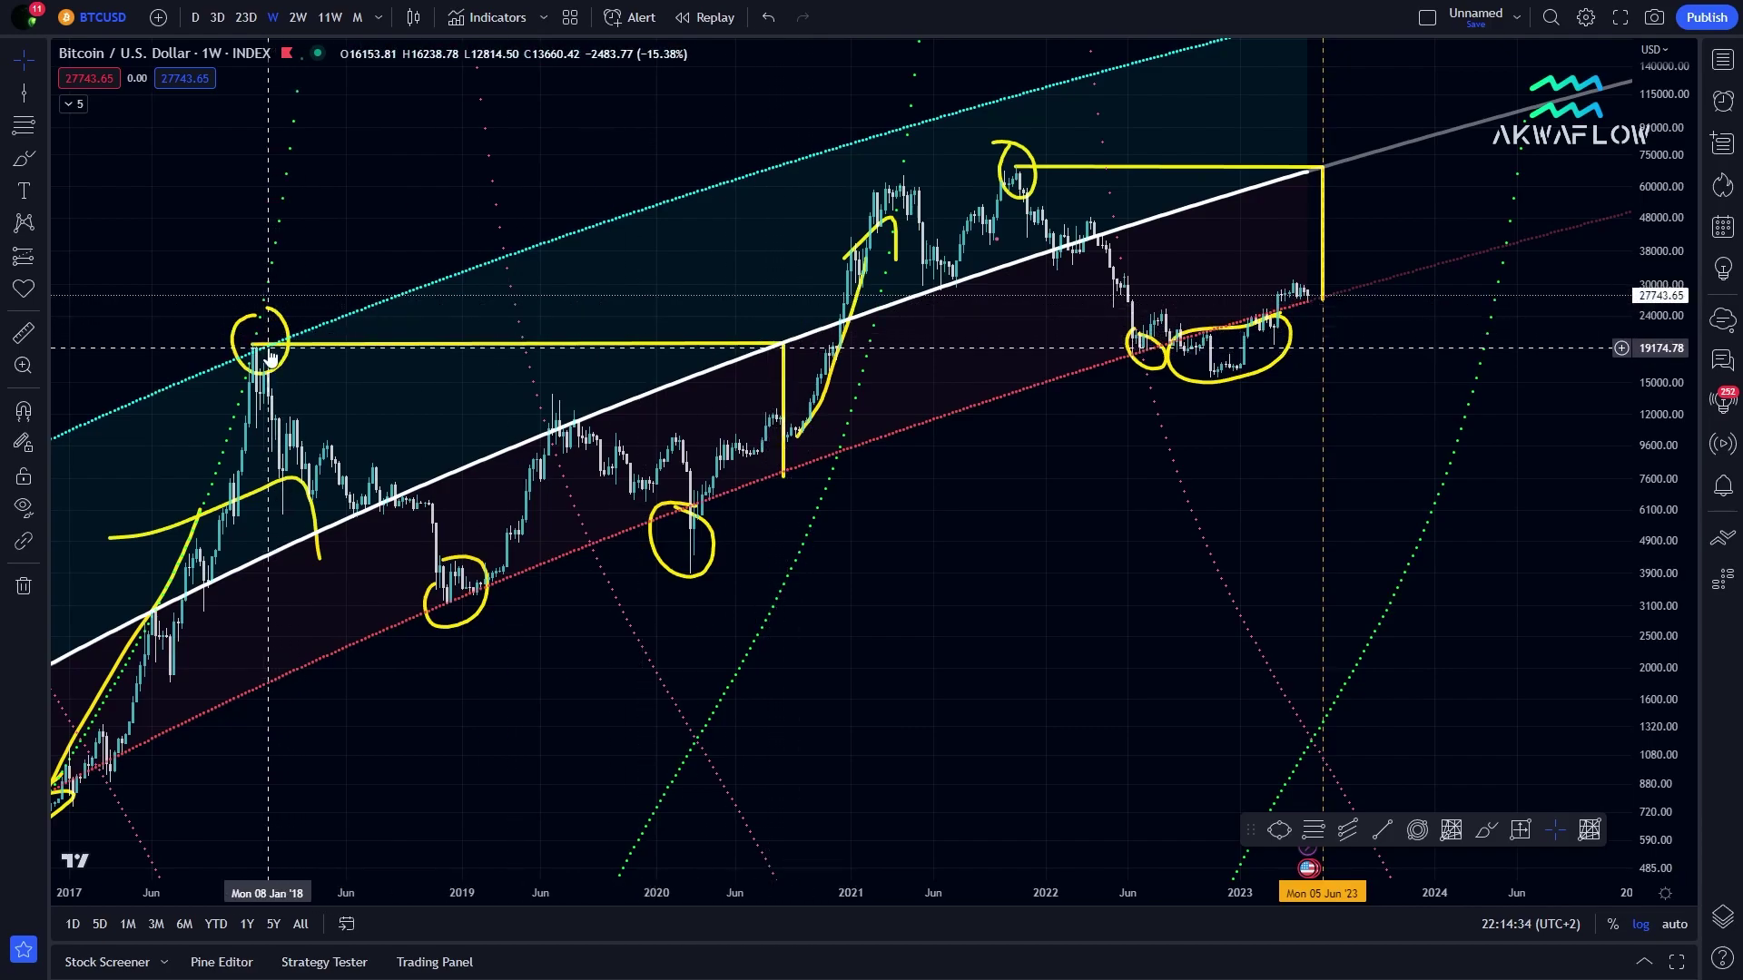
pyautogui.click(24, 159)
pyautogui.moveTo(680, 516)
pyautogui.mouseDown()
pyautogui.moveTo(817, 422)
pyautogui.moveTo(862, 270)
pyautogui.moveTo(896, 283)
pyautogui.mouseUp()
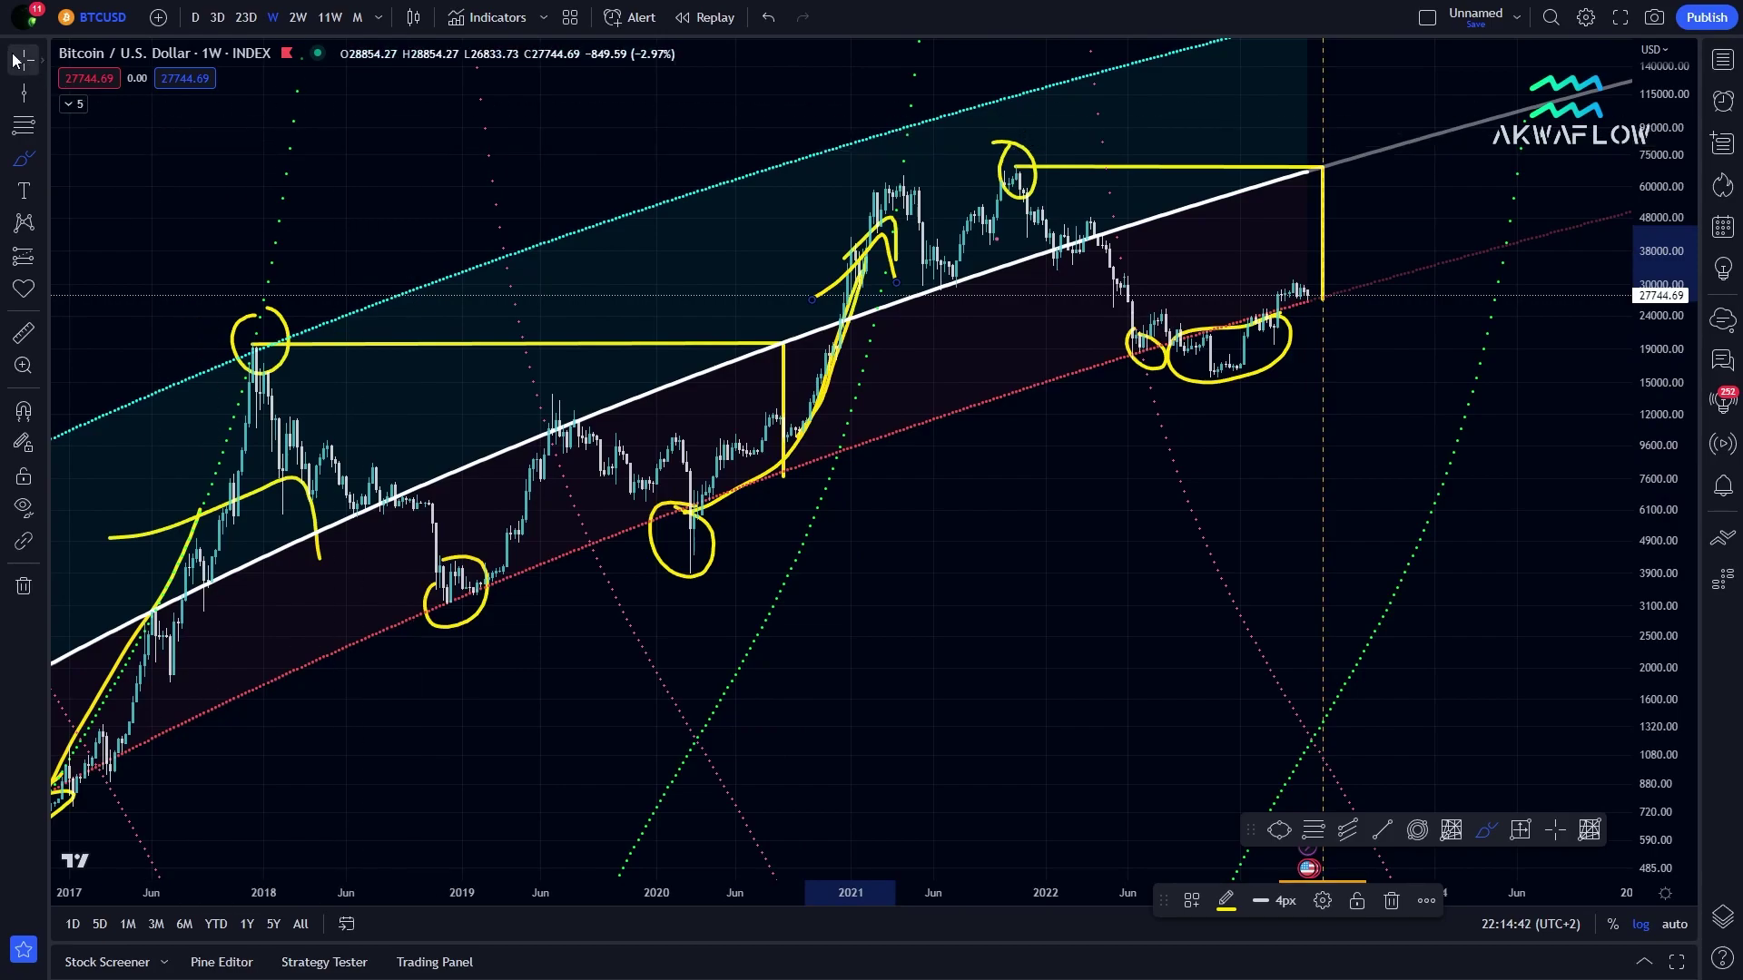
# Brush a rising arrow from the June 2023 line to about 50,000 in January 2024, and a short horizontal arrow crossing that line near 34,500
pyautogui.press('Escape')
pyautogui.moveTo(1548, 339); pyautogui.dragTo(1365, 511)
pyautogui.scroll(2, 1364, 512)
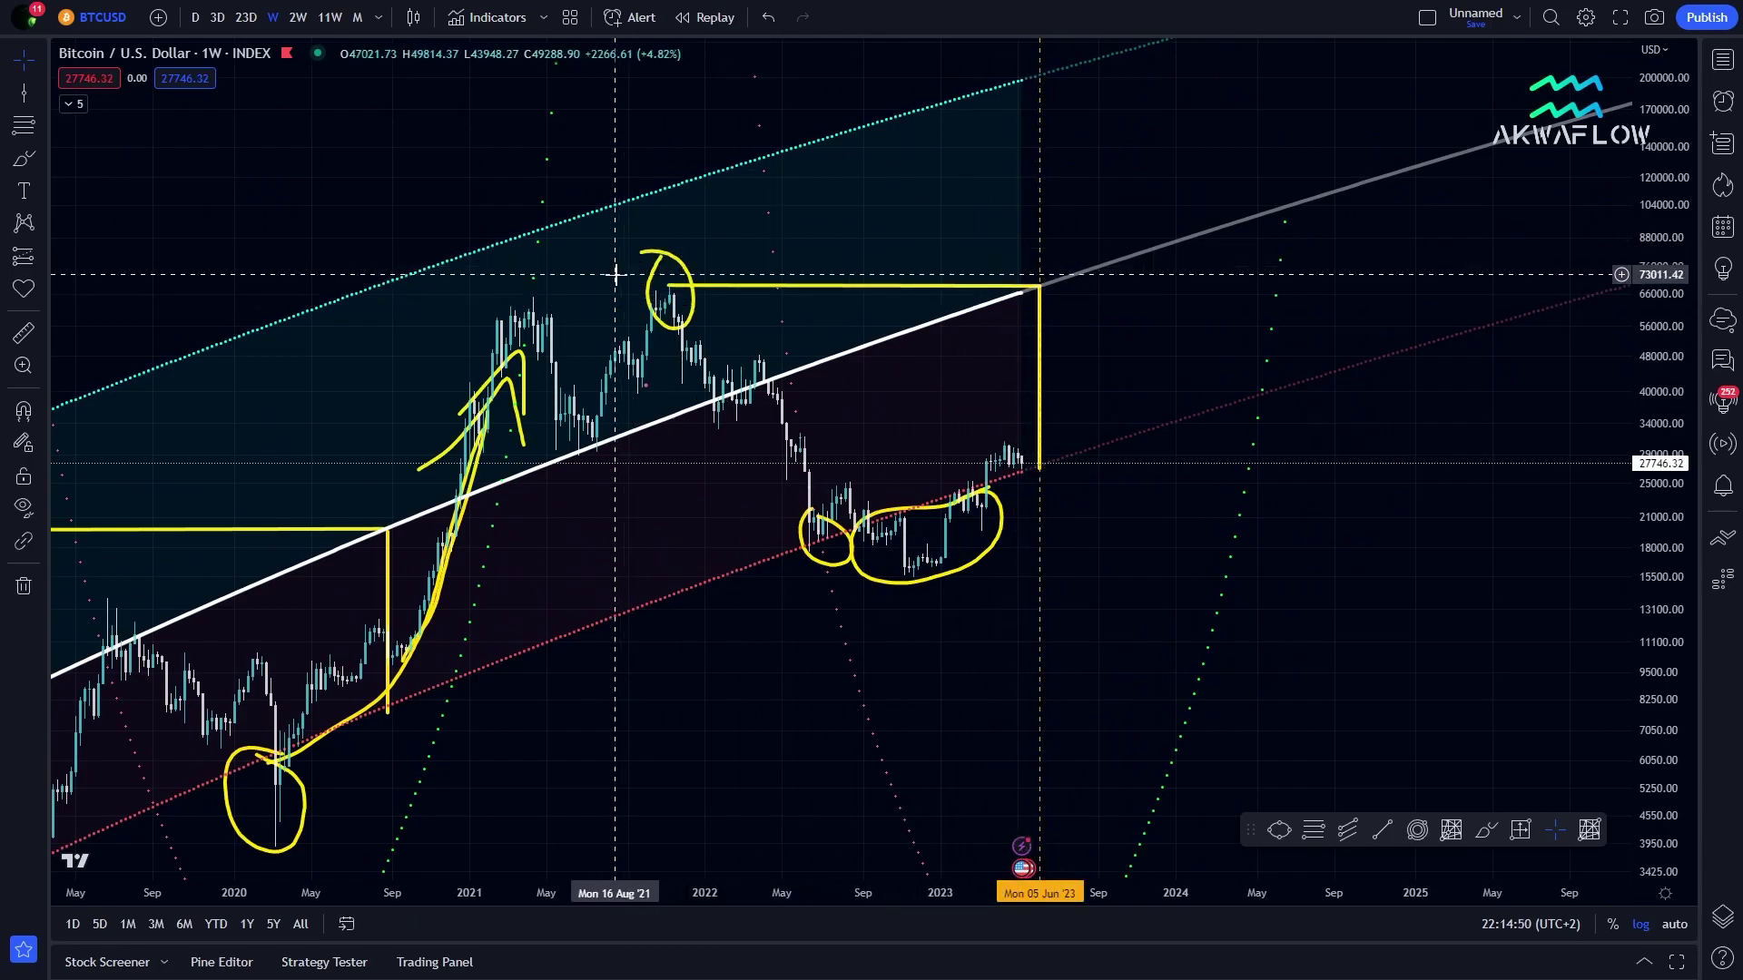
pyautogui.click(23, 158)
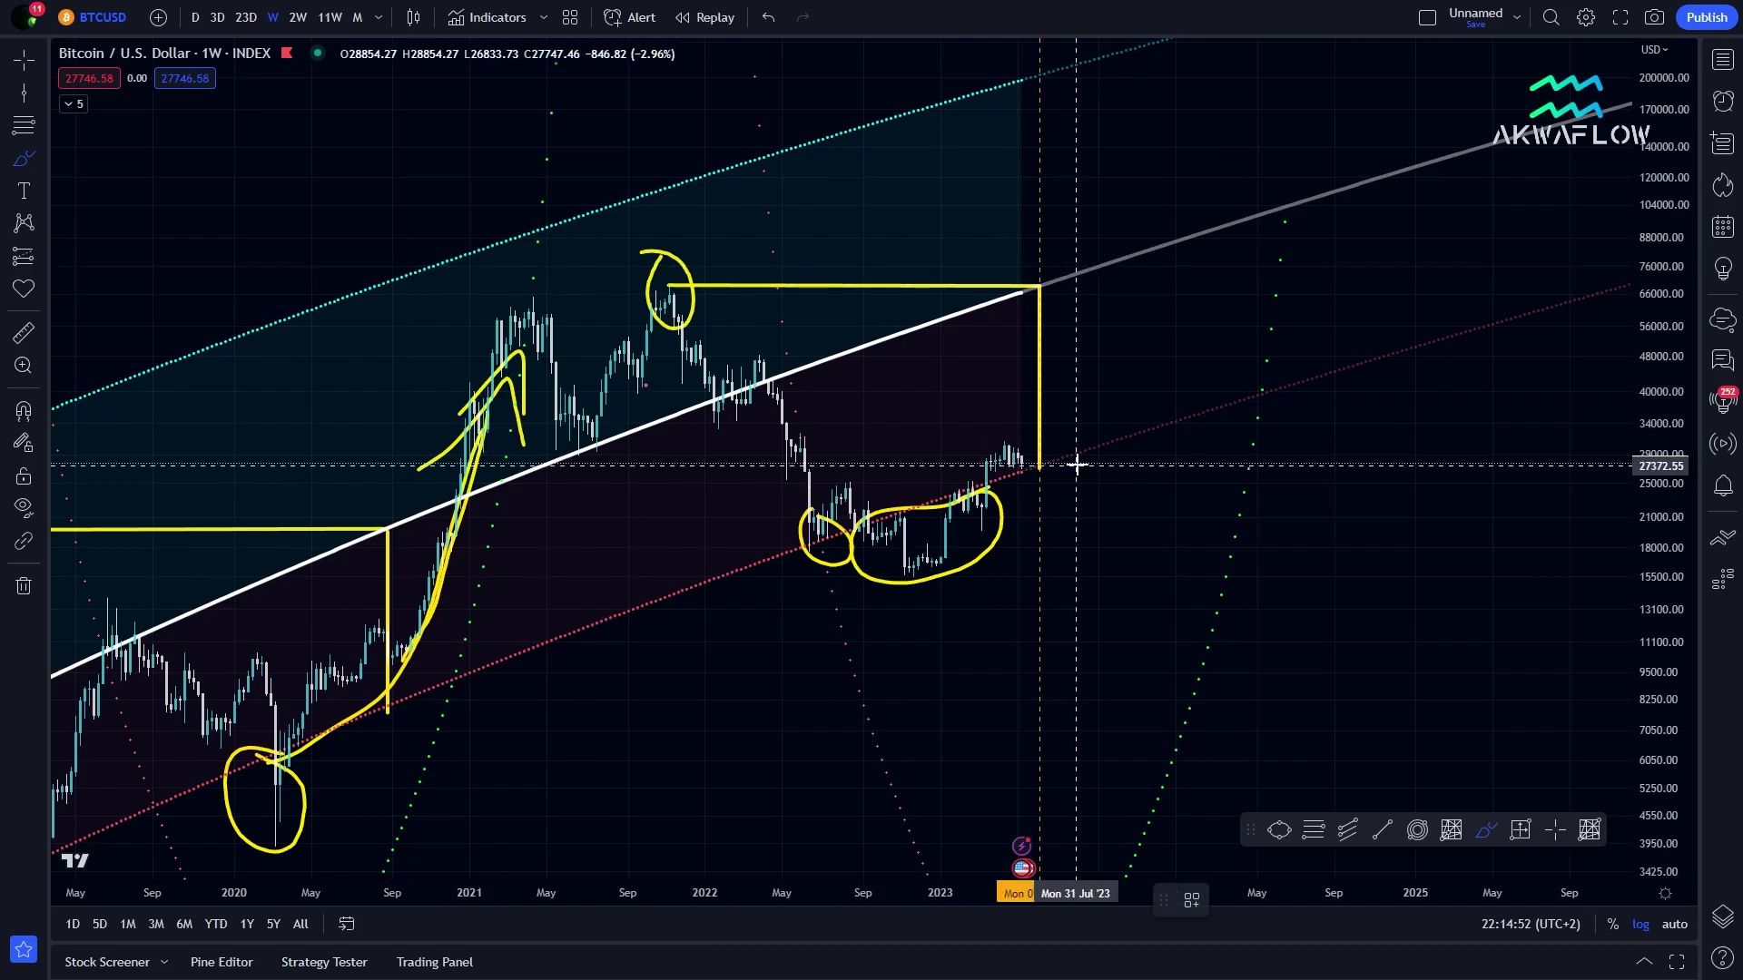
pyautogui.moveTo(1050, 443)
pyautogui.mouseDown()
pyautogui.moveTo(1168, 390)
pyautogui.moveTo(1190, 354)
pyautogui.mouseUp()
pyautogui.moveTo(1141, 363); pyautogui.dragTo(1202, 388)
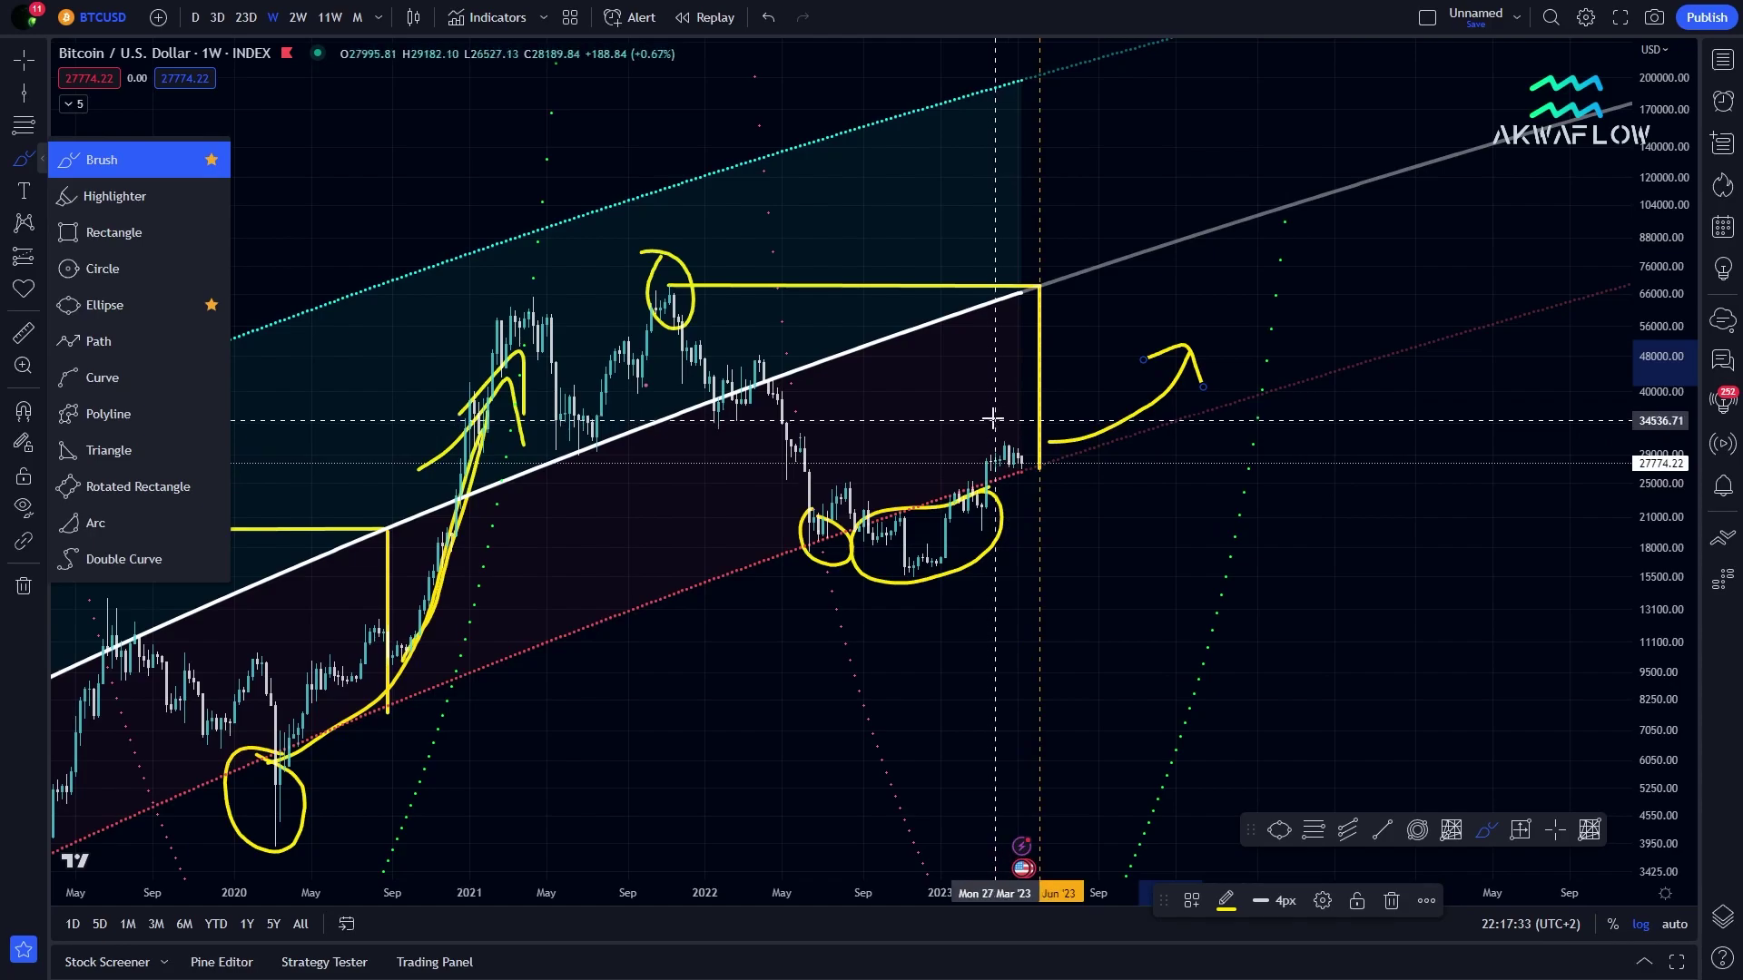
pyautogui.moveTo(992, 418)
pyautogui.mouseDown()
pyautogui.moveTo(1071, 416)
pyautogui.moveTo(1039, 428)
pyautogui.mouseUp()
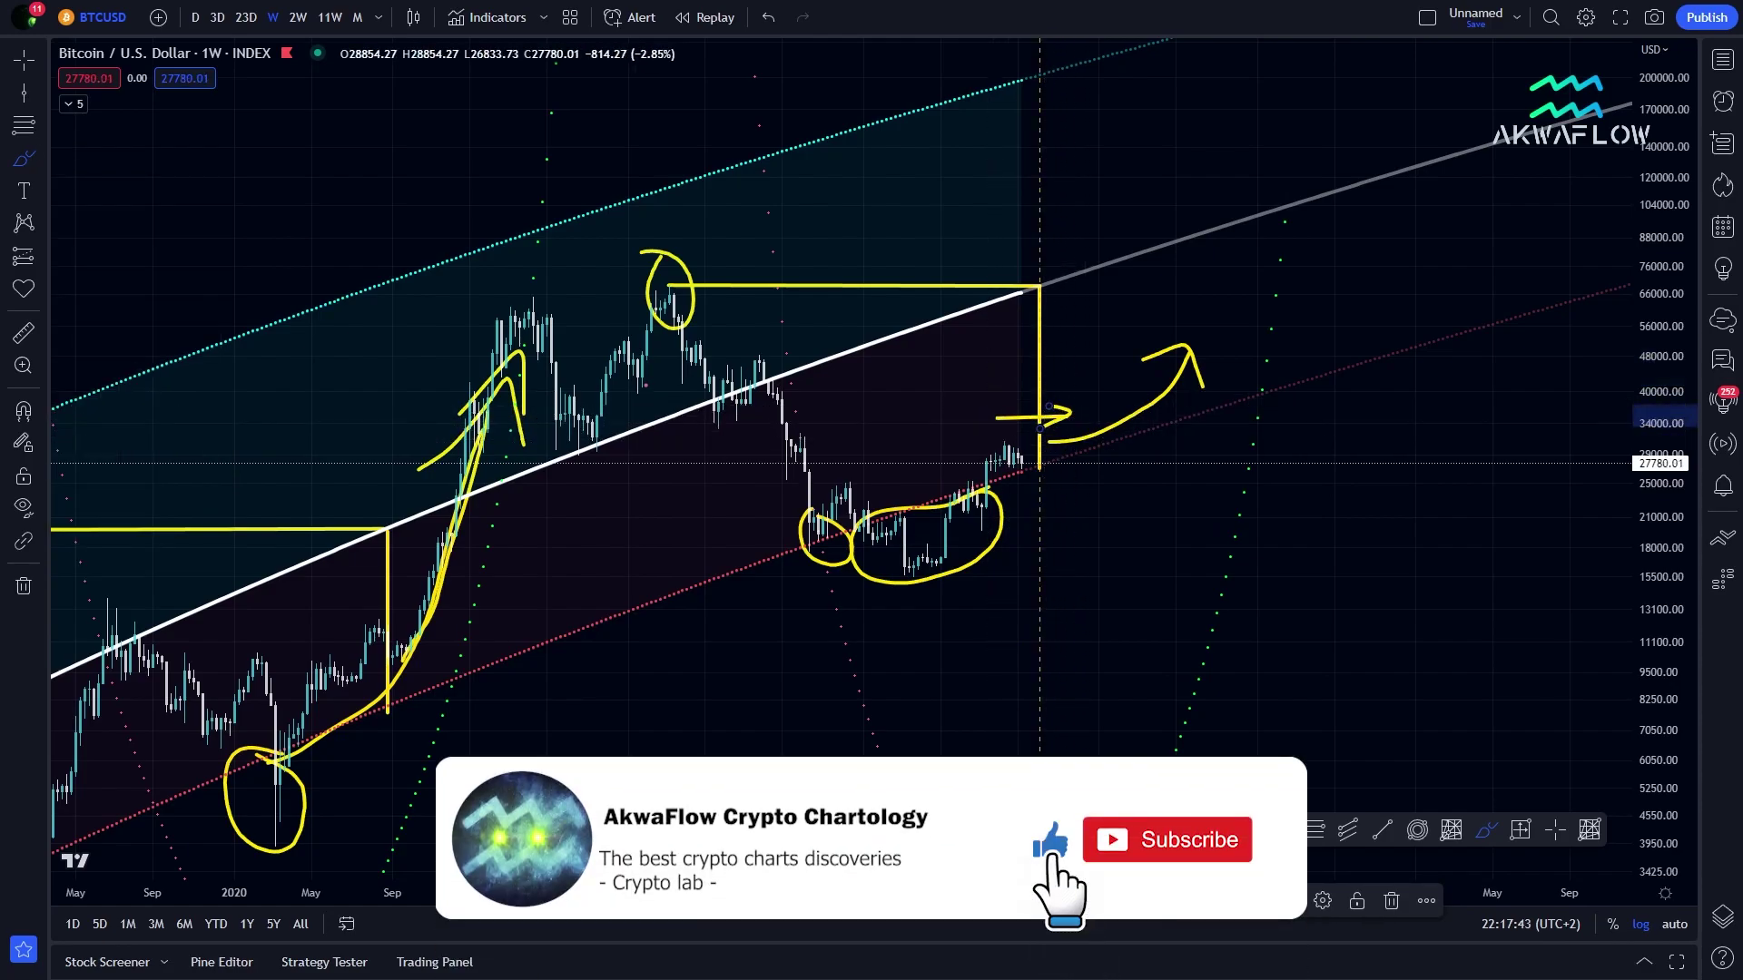